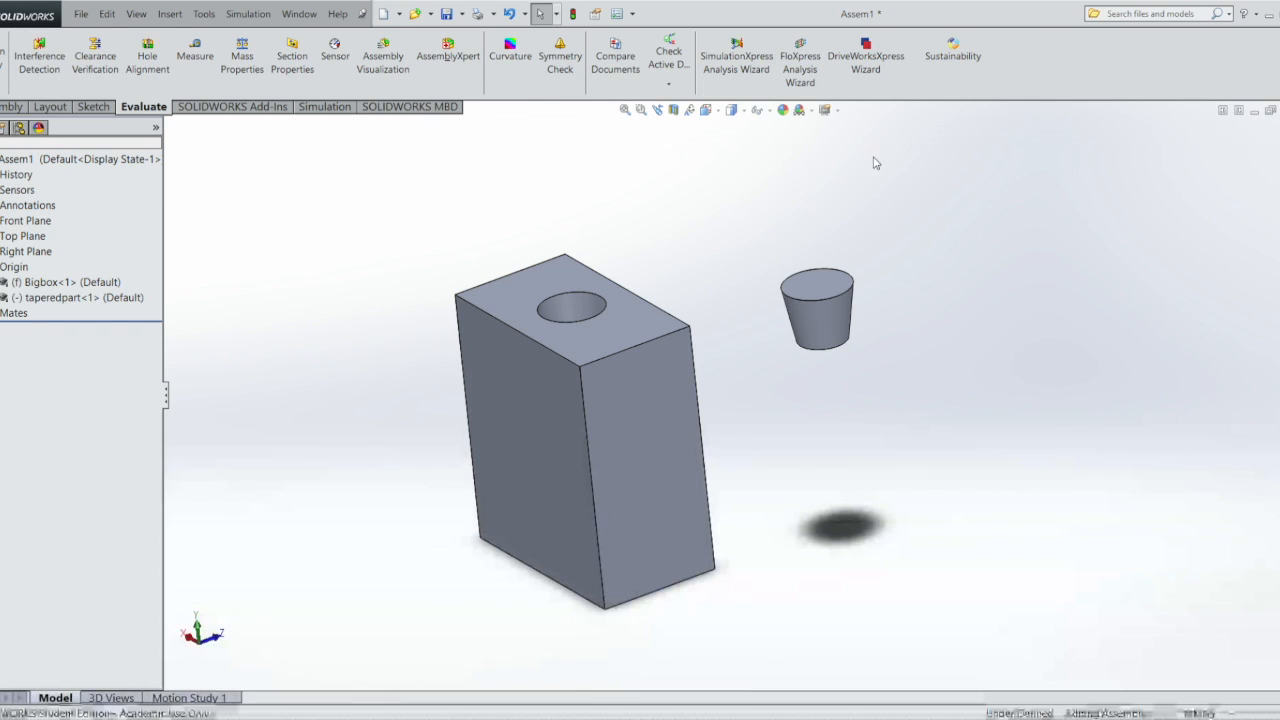
- Mate the tapered part's conical side face coincident with the tapered hole's face in the big box
{"action": "left_click", "coordinate": [12, 106]}
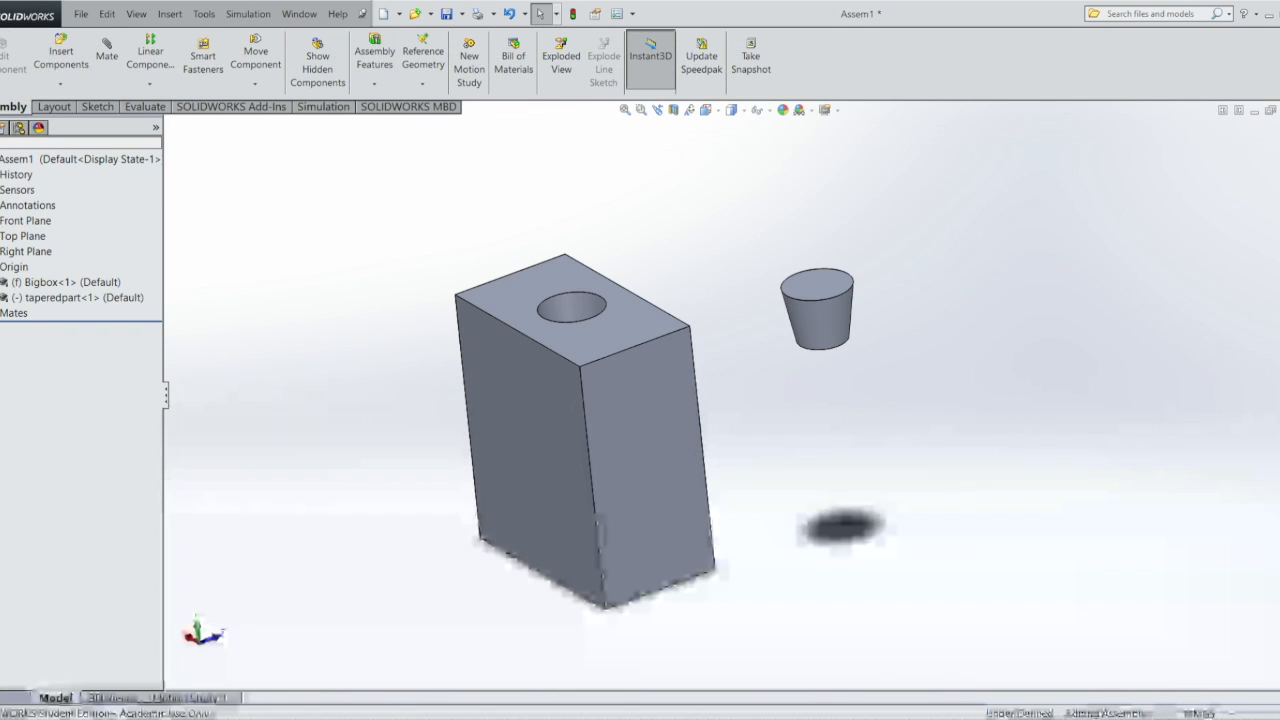
{"action": "left_click", "coordinate": [105, 52]}
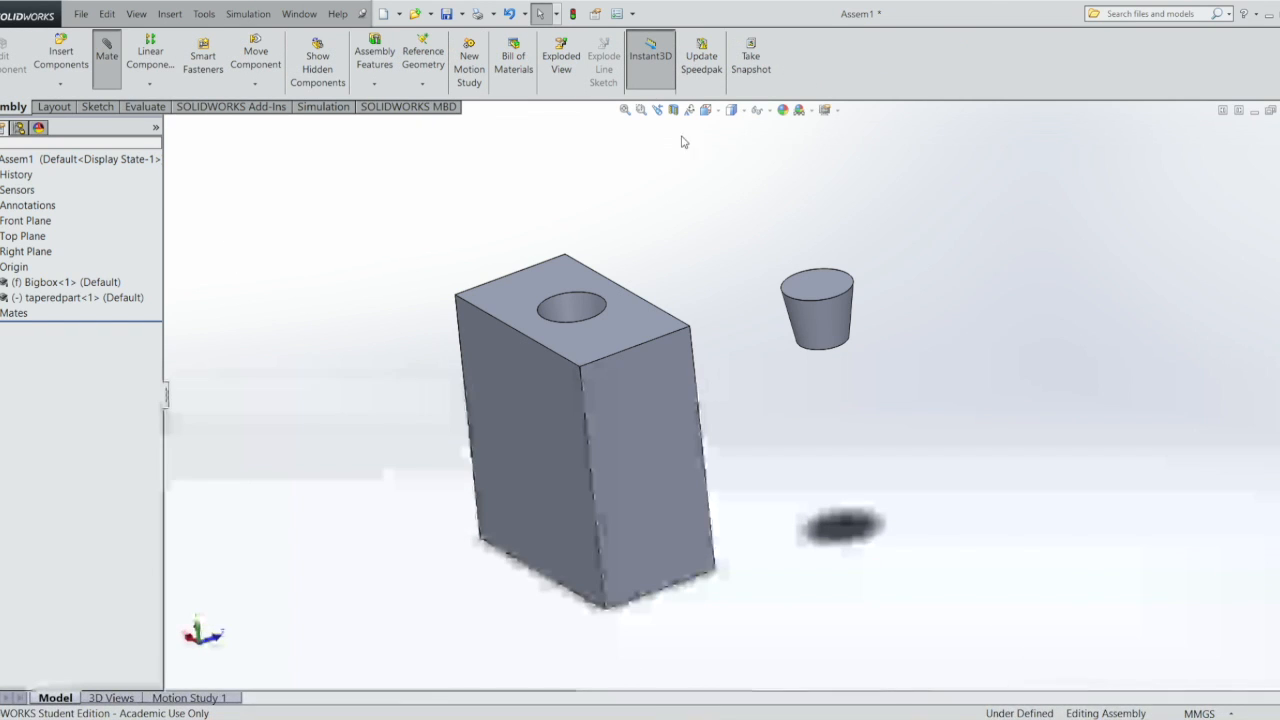
{"action": "left_click", "coordinate": [822, 318]}
{"action": "left_click", "coordinate": [564, 312]}
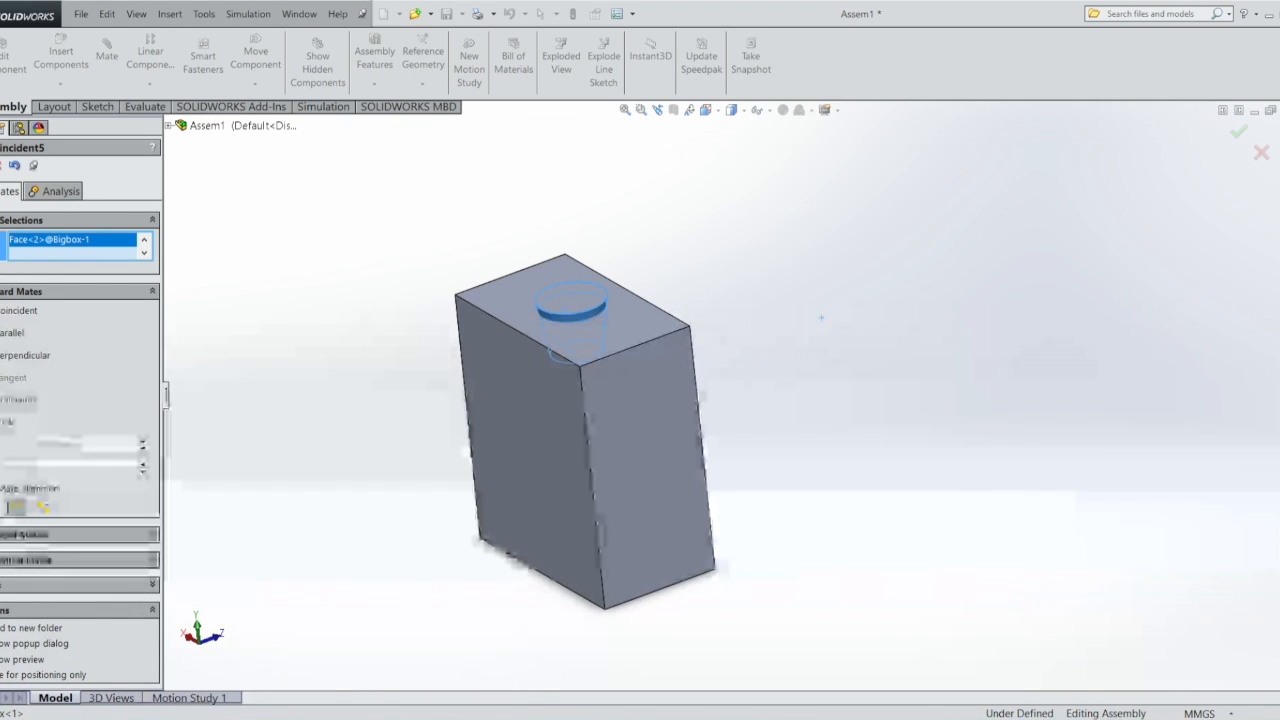
{"action": "key", "text": "Return"}
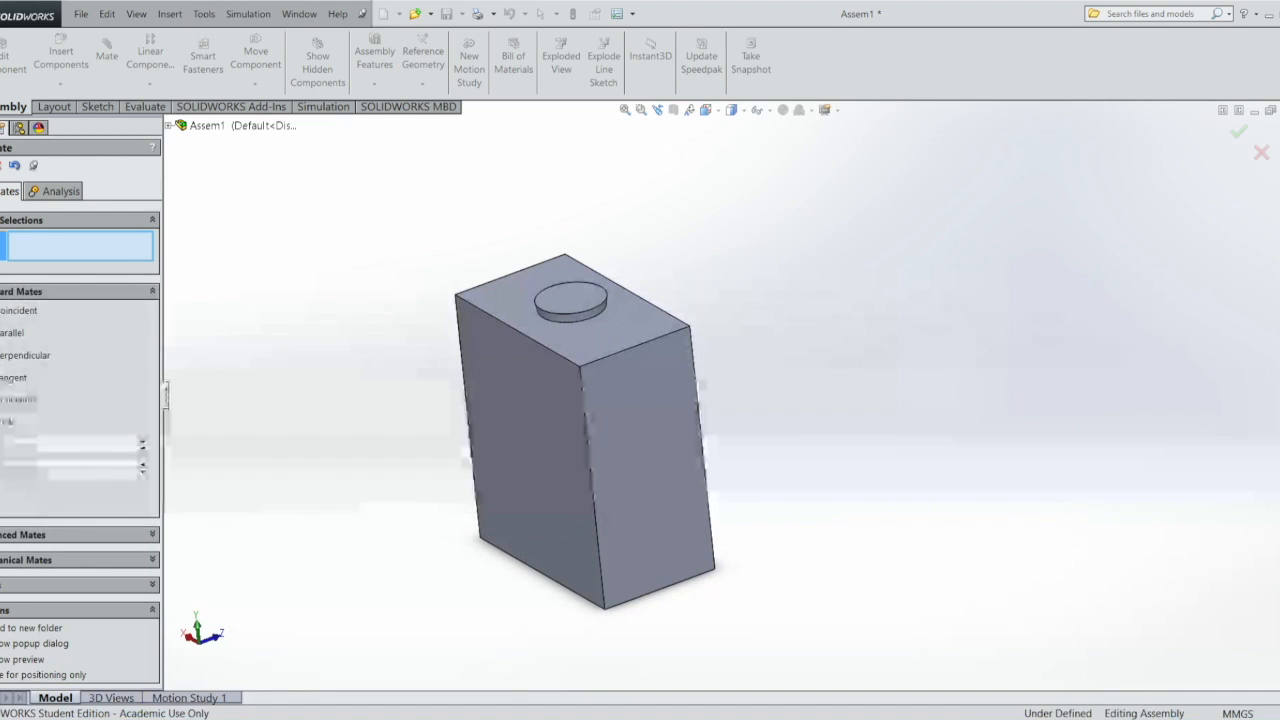
{"action": "key", "text": "Escape"}
{"action": "left_click", "coordinate": [16, 174]}
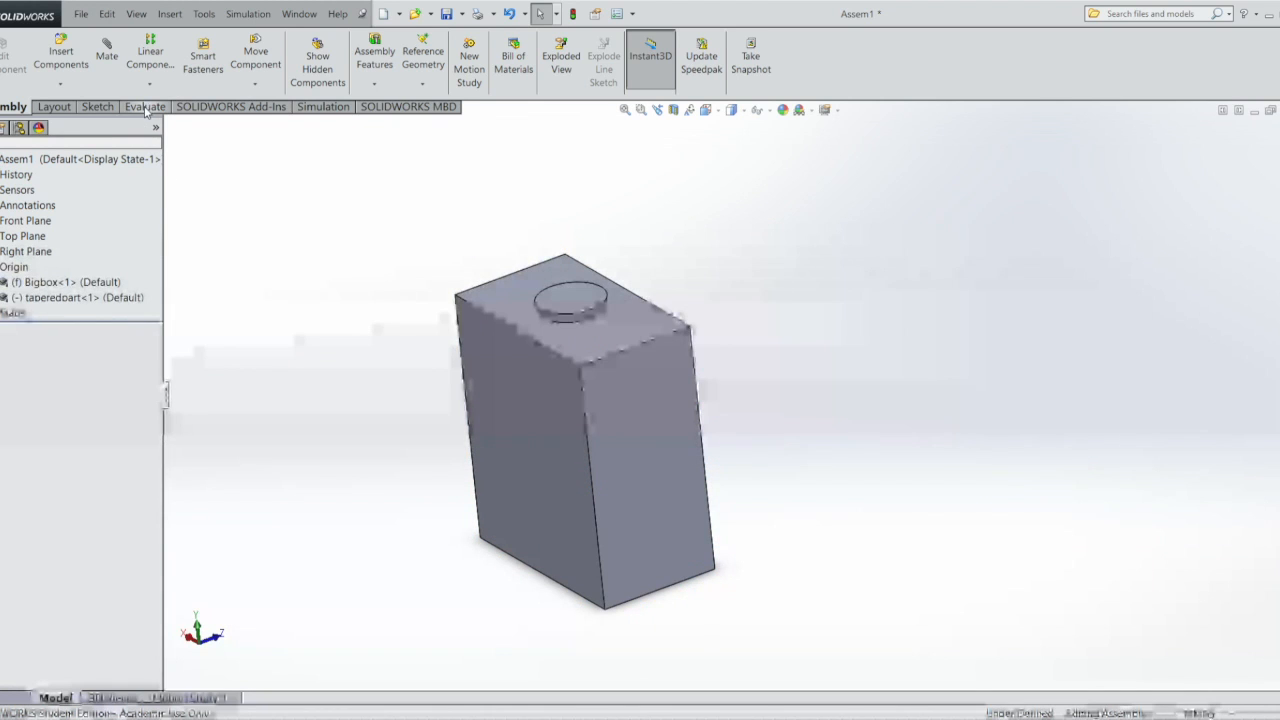
- Run interference detection on the whole assembly and close the check
{"action": "left_click", "coordinate": [146, 107]}
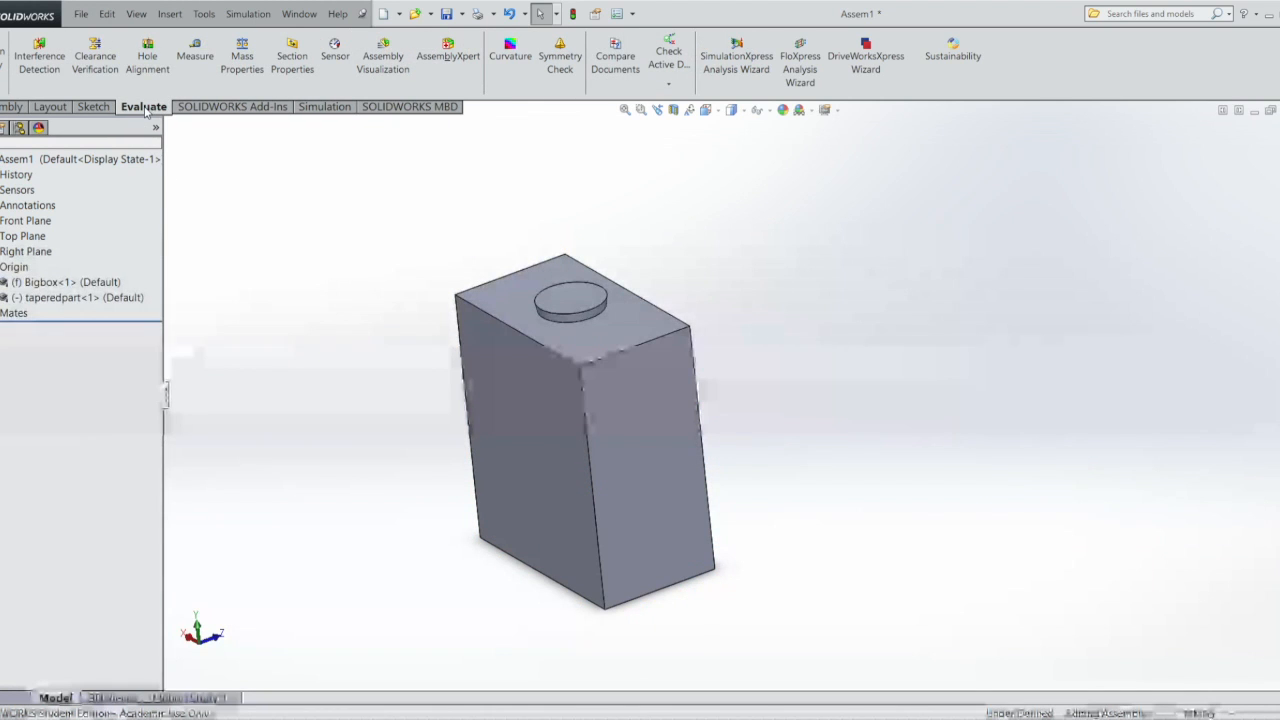
{"action": "left_click", "coordinate": [40, 62]}
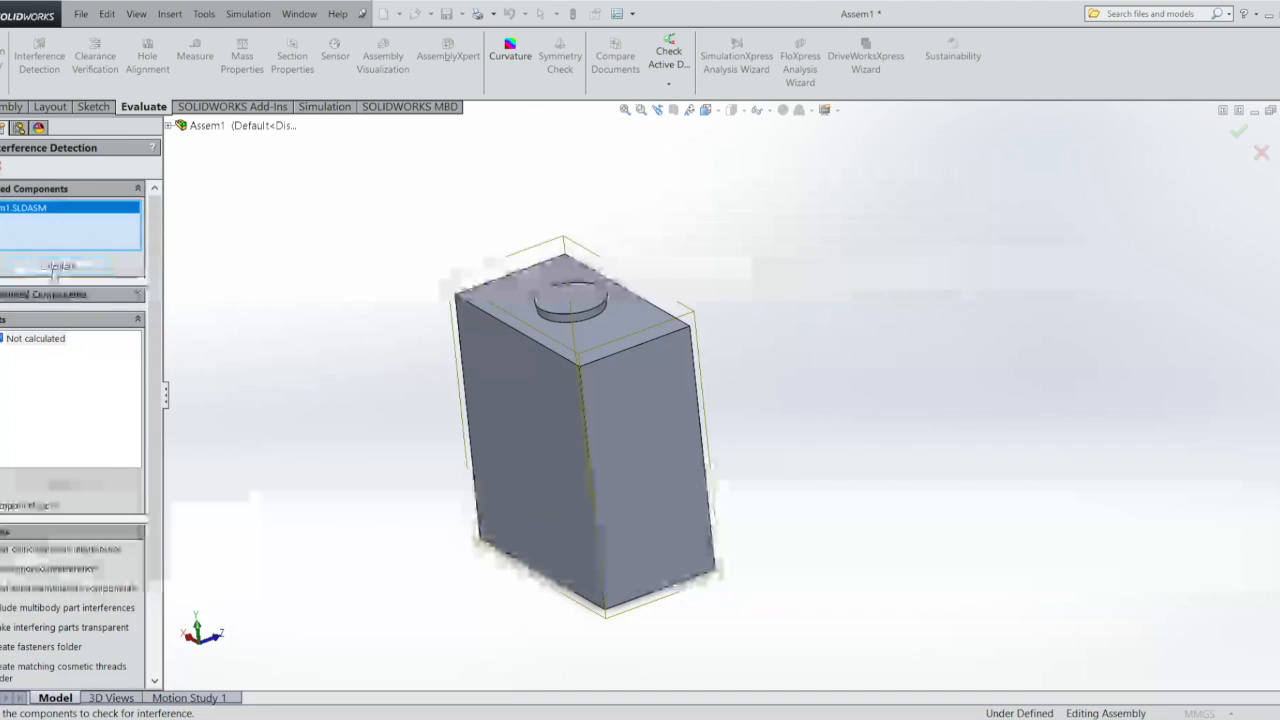
{"action": "left_click", "coordinate": [60, 265]}
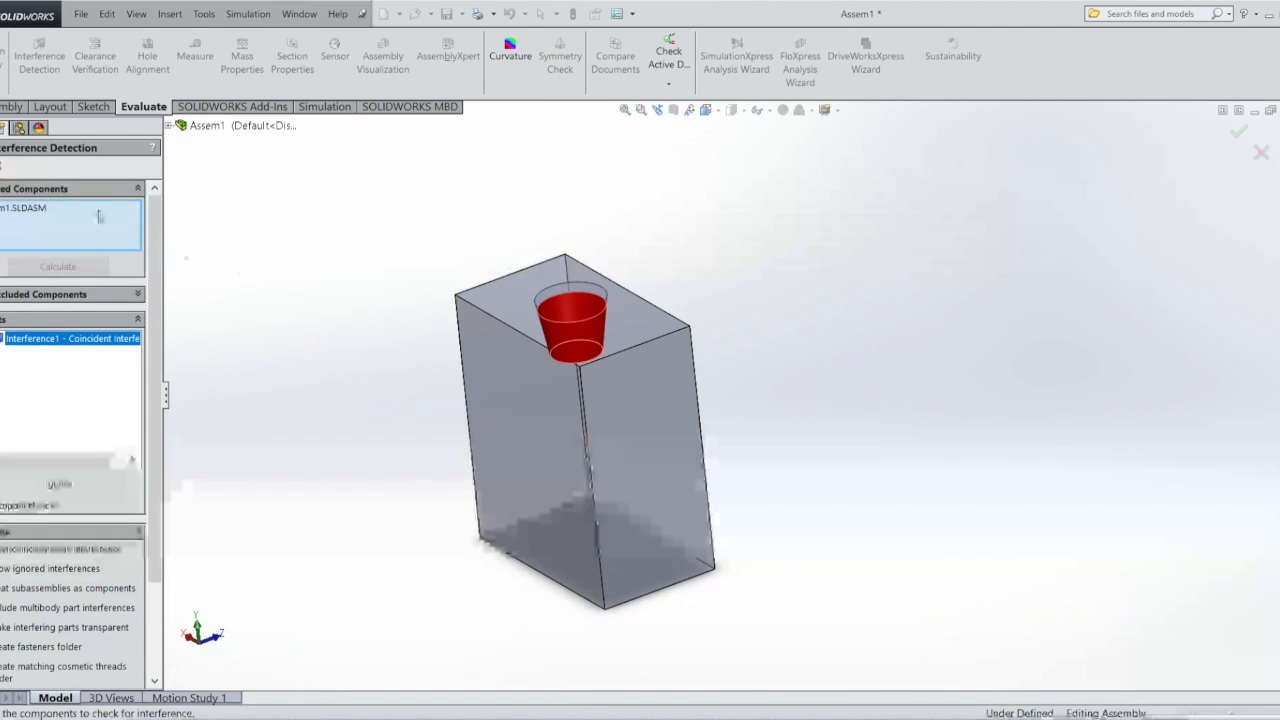
{"action": "left_click", "coordinate": [3, 165]}
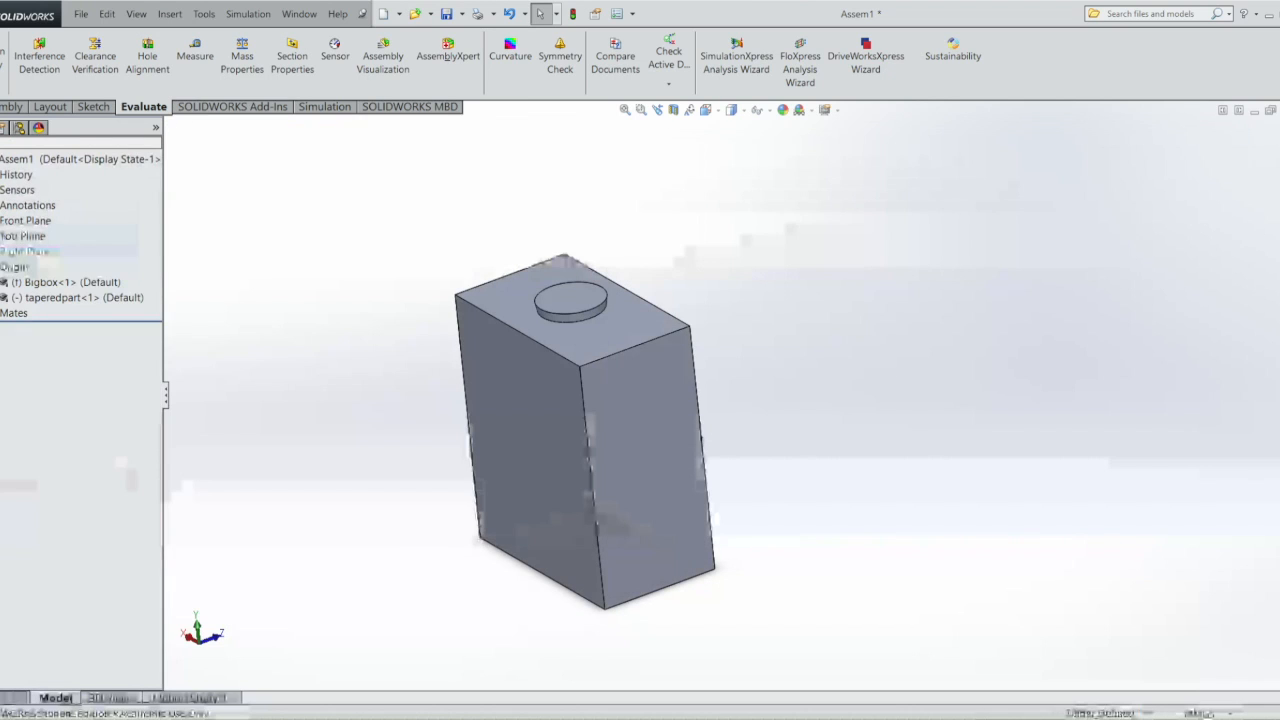
- Create a new static simulation study named Static 1 for the assembly
{"action": "left_click", "coordinate": [324, 107]}
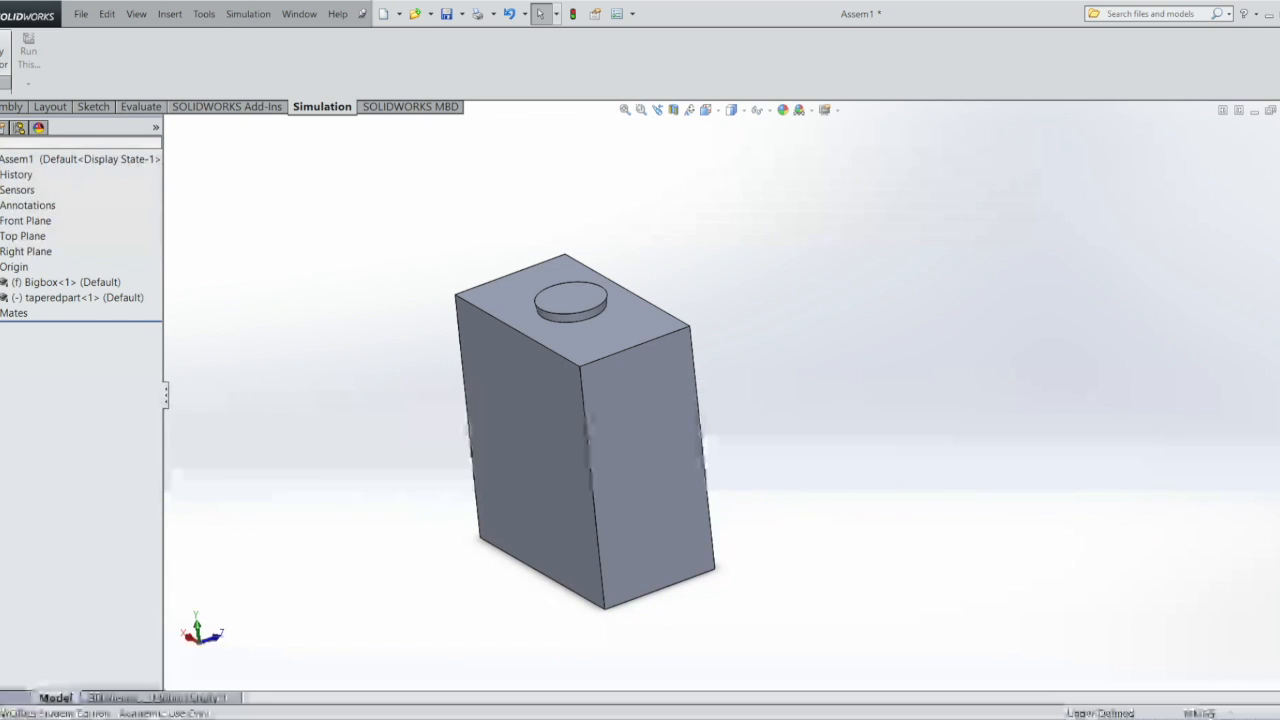
{"action": "left_click", "coordinate": [4, 124]}
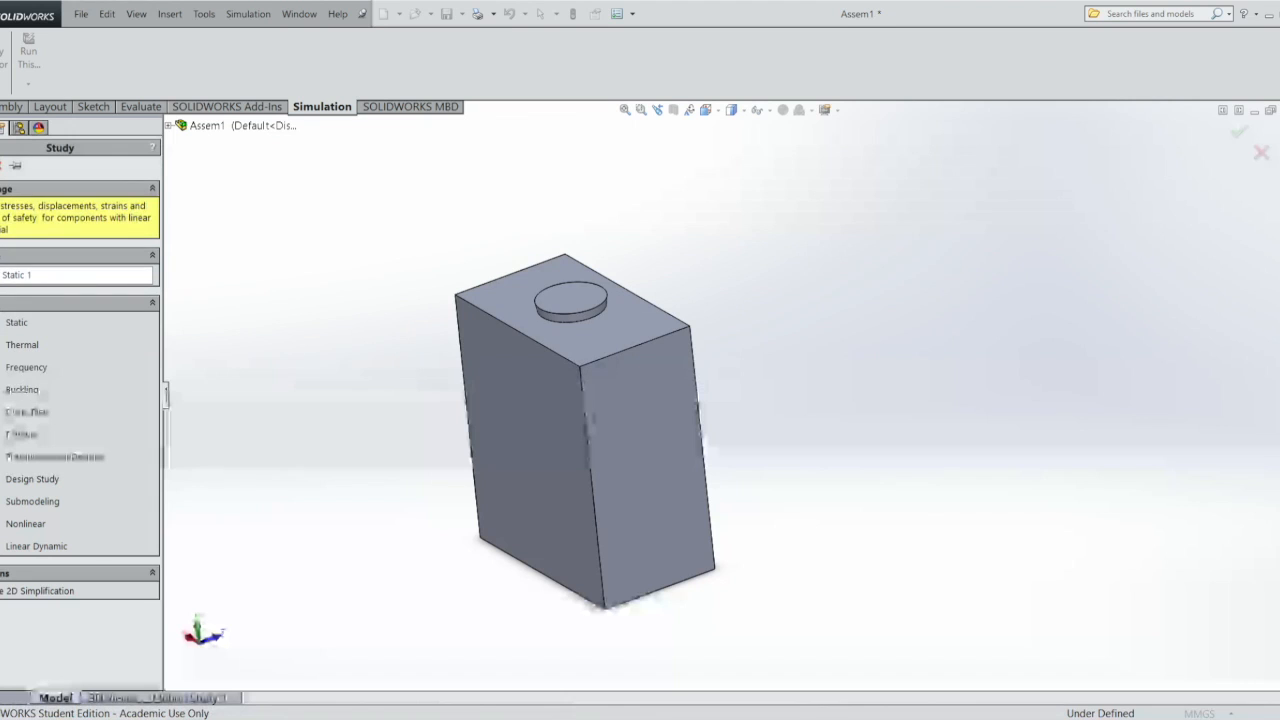
{"action": "key", "text": "Return"}
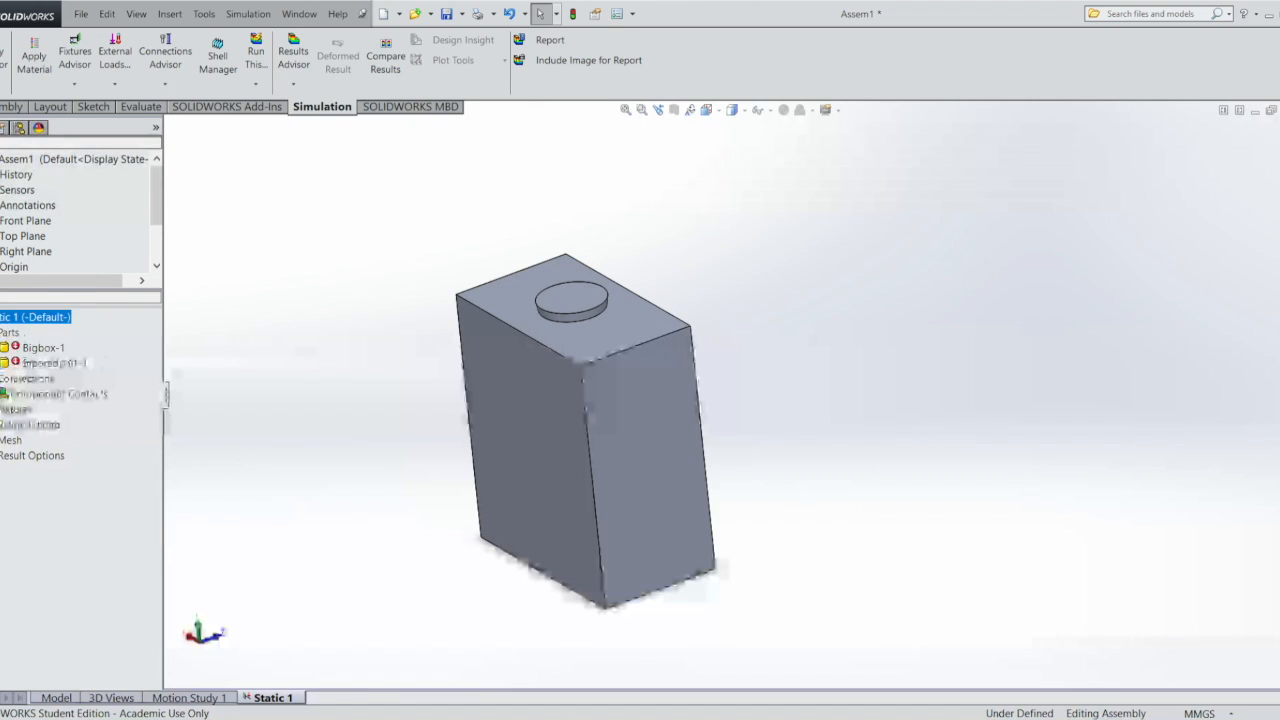
- Apply Alloy Steel to both the Bigbox and taperedpart components in the study
{"action": "left_click", "coordinate": [33, 60]}
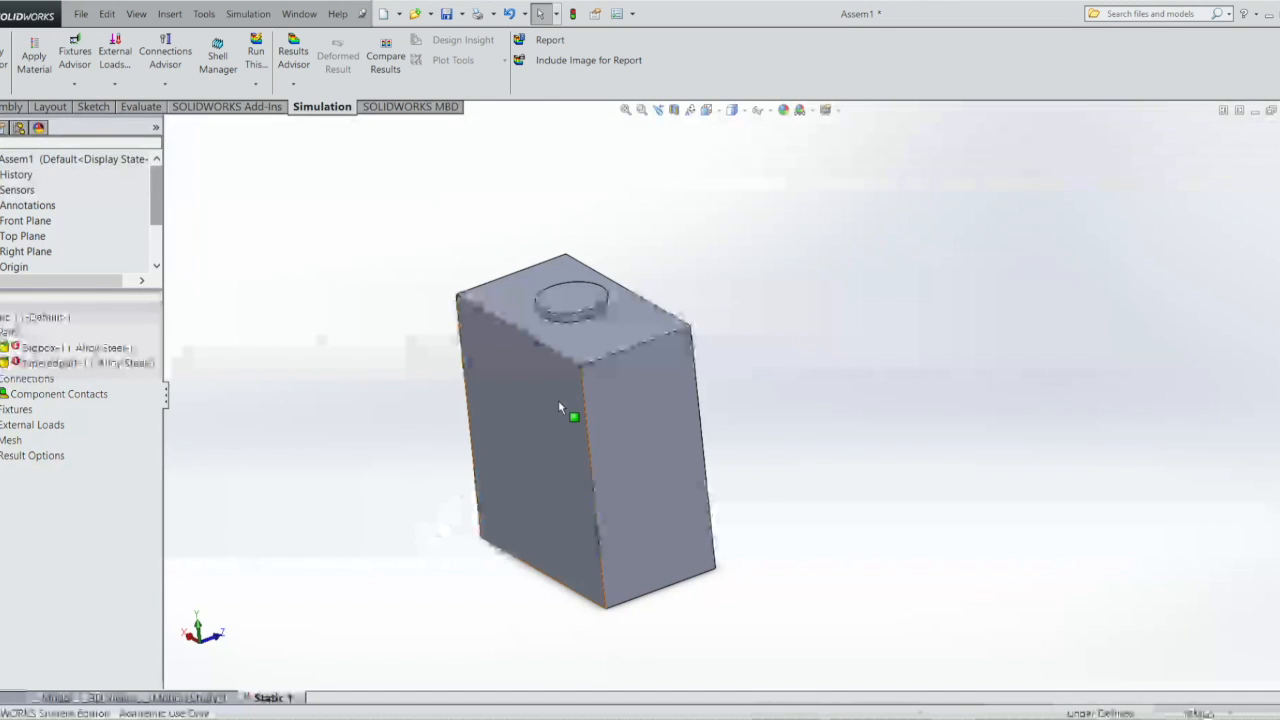
{"action": "left_click_drag", "start_coordinate": [331, 229], "coordinate": [1109, 690]}
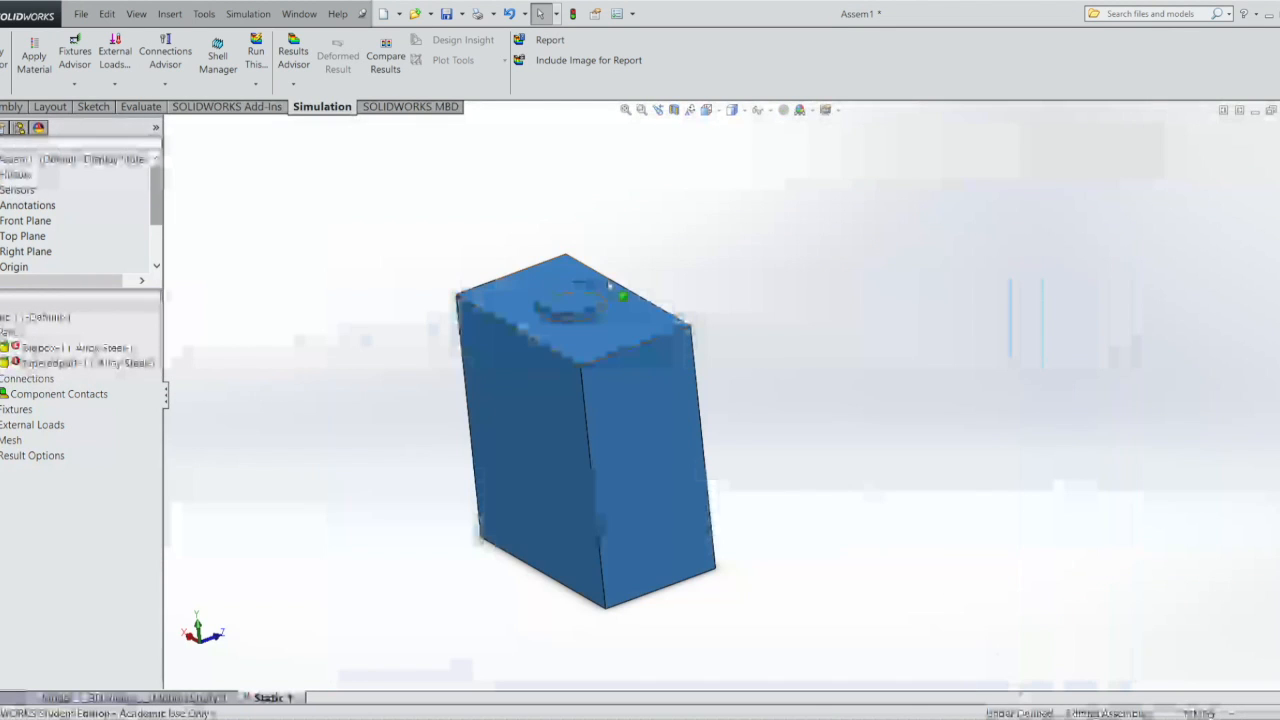
{"action": "left_click", "coordinate": [343, 261]}
{"action": "left_click", "coordinate": [76, 365]}
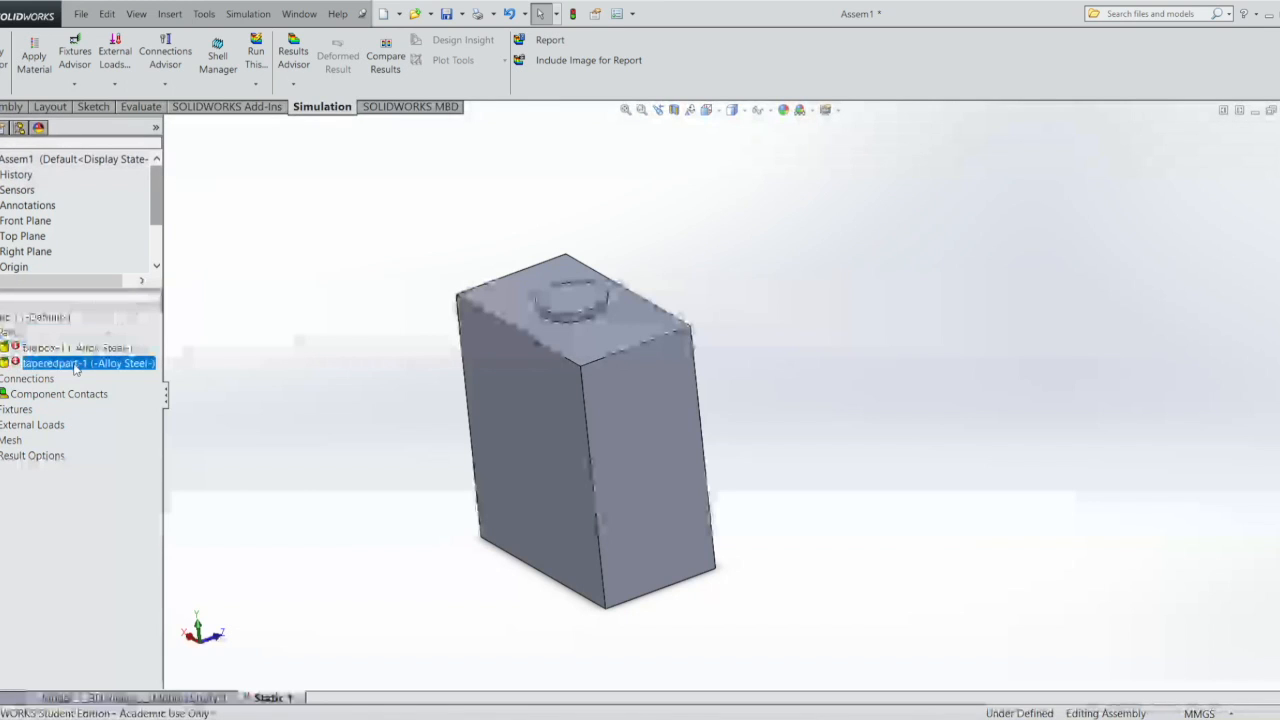
- Add a fixed geometry fixture to the bottom face of the big box
{"action": "left_click", "coordinate": [17, 408]}
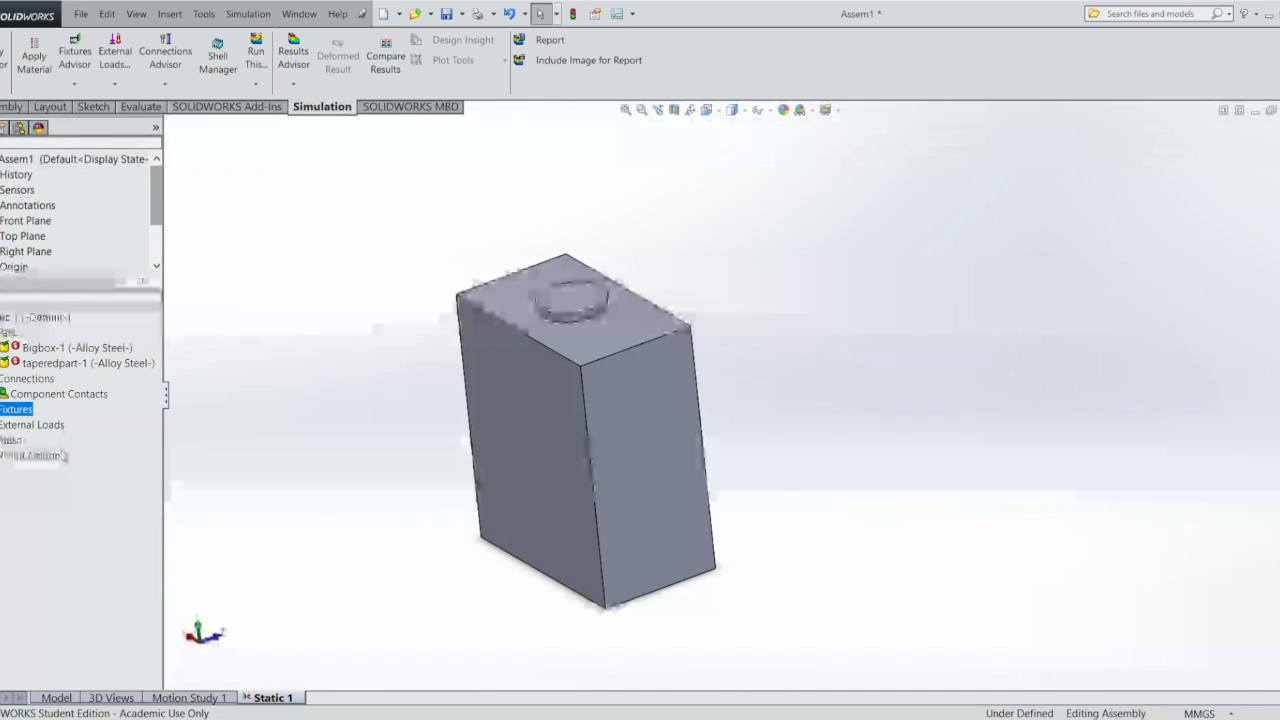
{"action": "left_click", "coordinate": [62, 454]}
{"action": "left_click", "coordinate": [584, 420]}
{"action": "middle_click_drag", "start_coordinate": [584, 420], "coordinate": [586, 562]}
{"action": "left_click", "coordinate": [586, 561]}
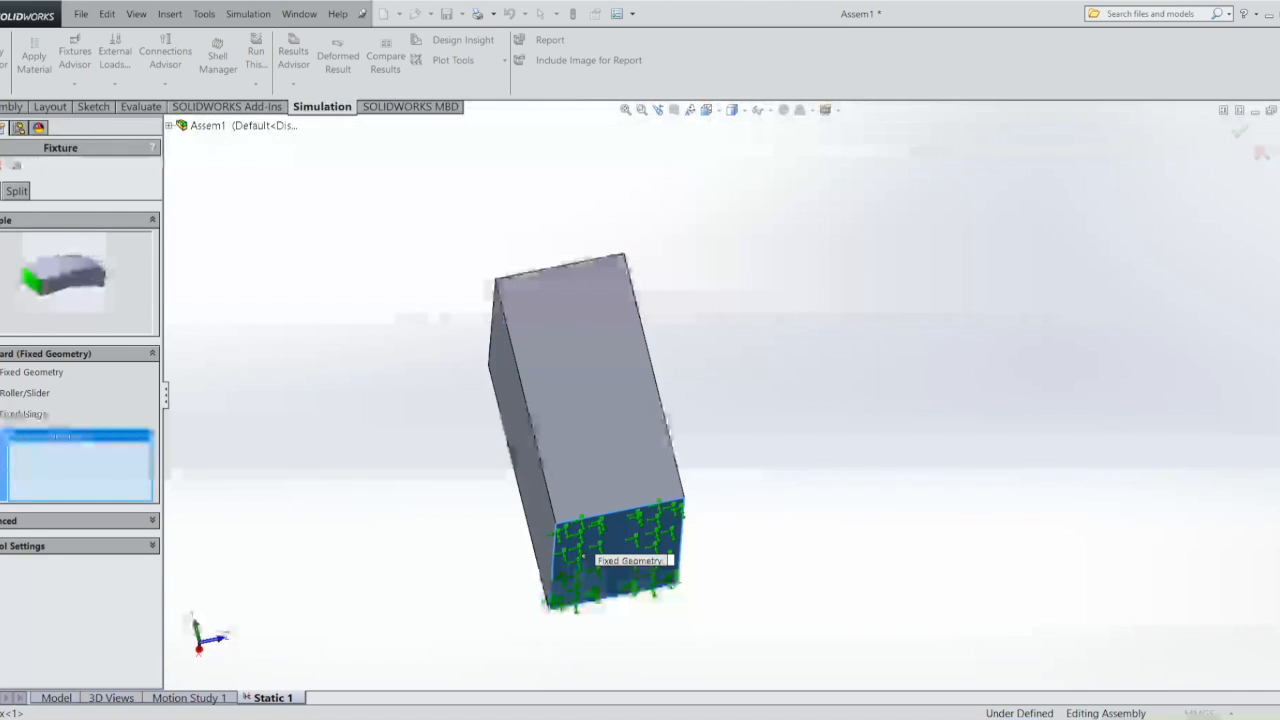
{"action": "key", "text": "Return"}
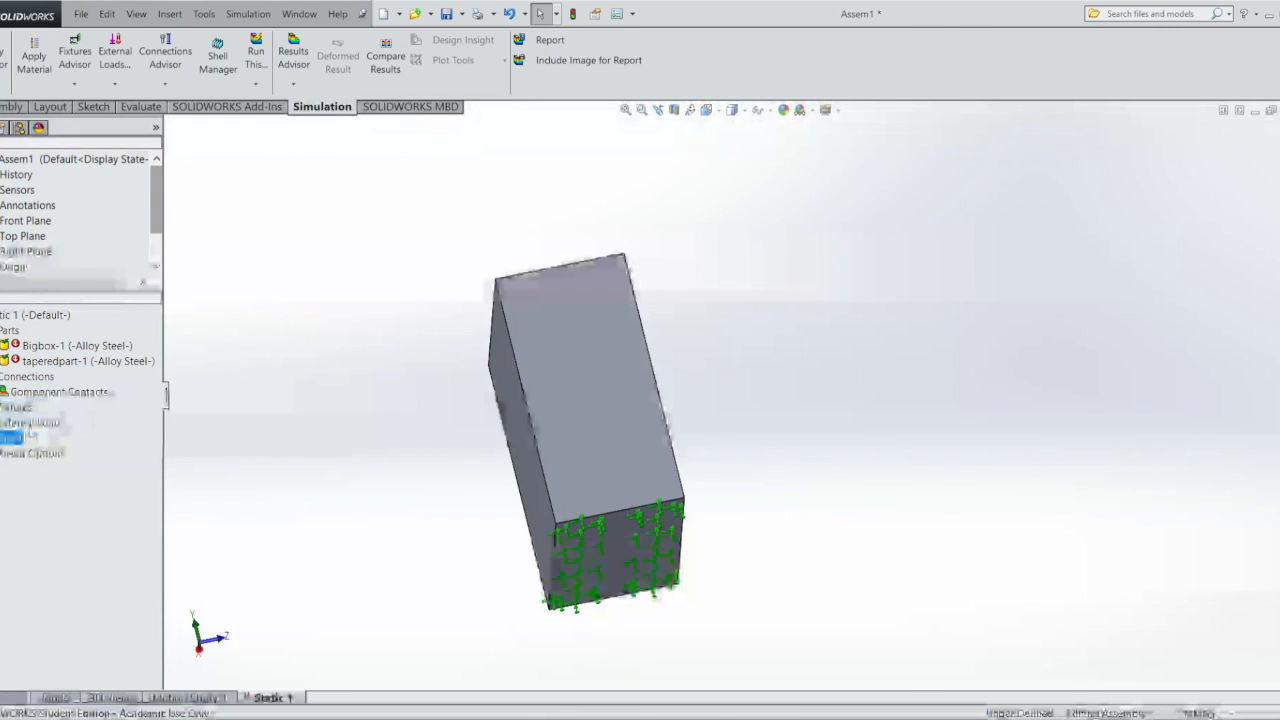
- Apply a 600 N normal force to the top face of the tapered part
{"action": "middle_click_drag", "start_coordinate": [798, 366], "coordinate": [866, 506]}
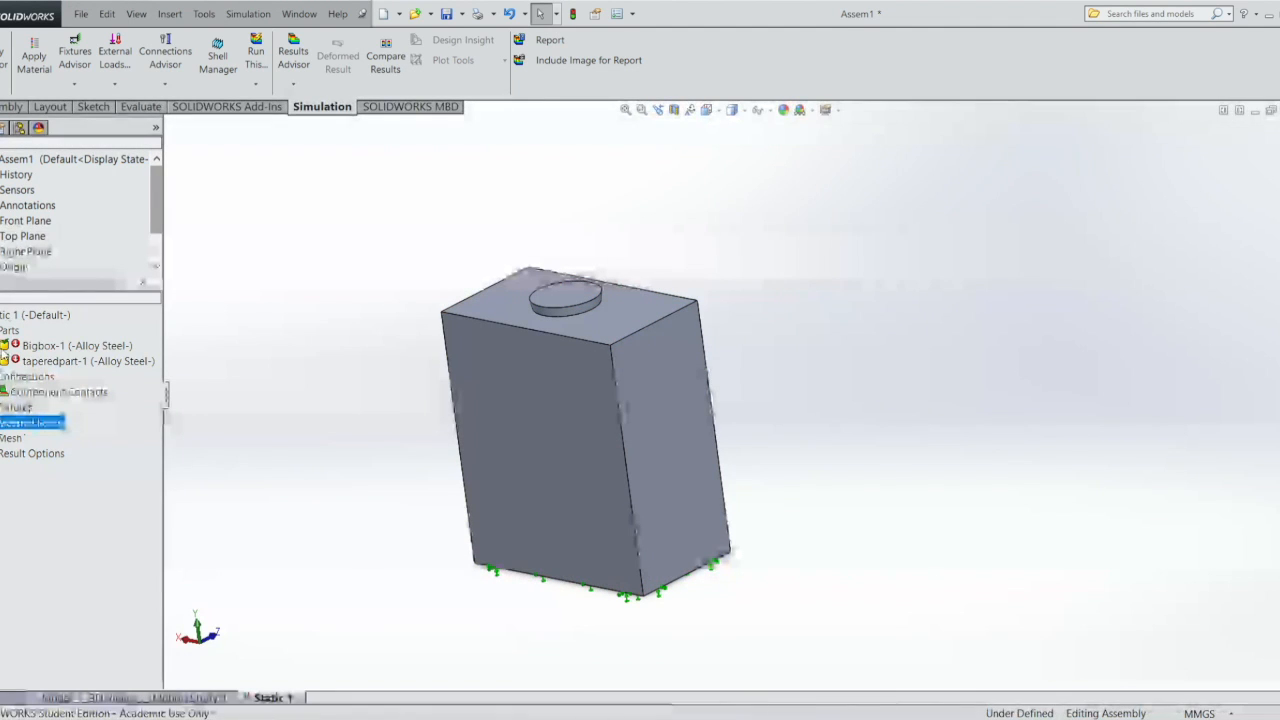
{"action": "left_click", "coordinate": [85, 96]}
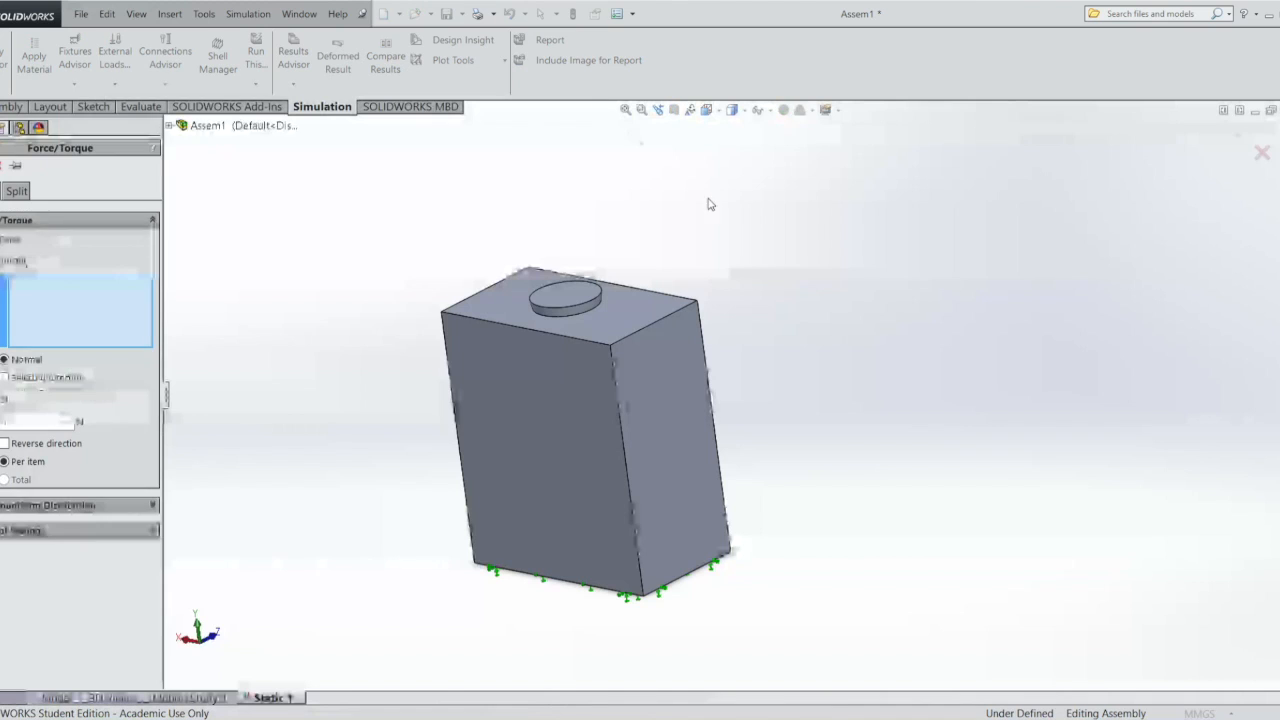
{"action": "left_click", "coordinate": [598, 292]}
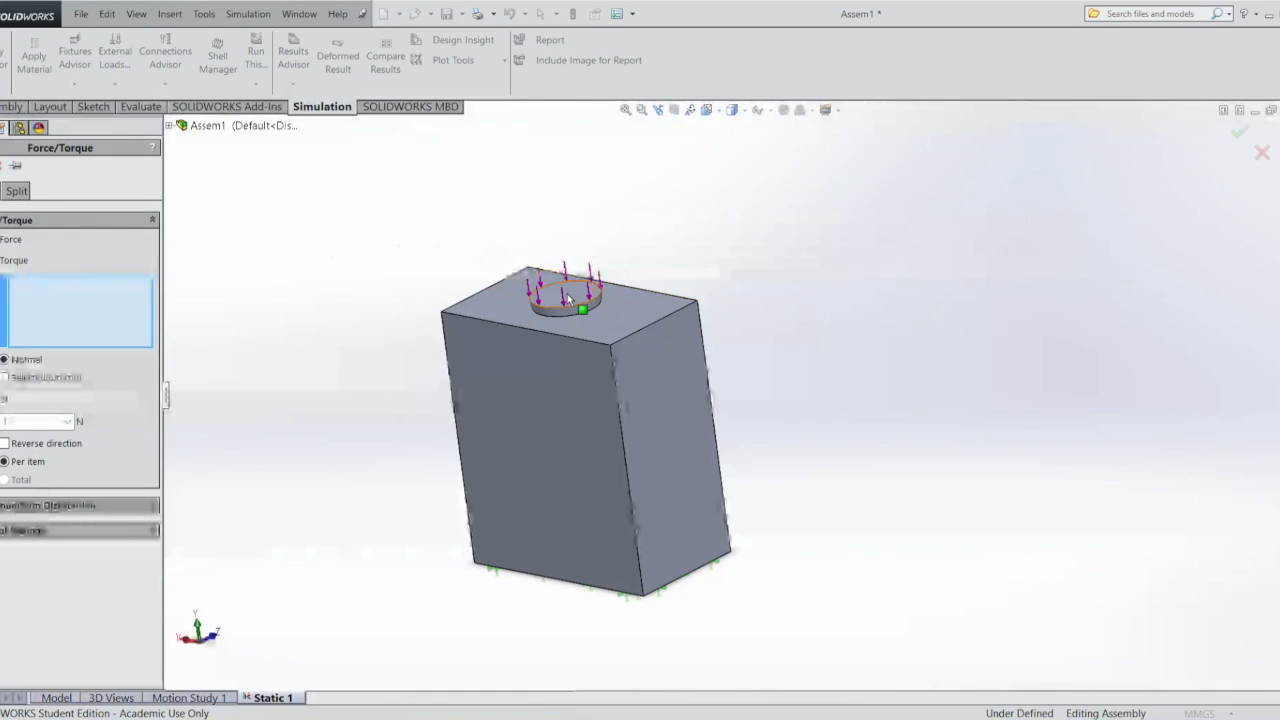
{"action": "double_click", "coordinate": [27, 422]}
{"action": "type", "text": "600"}
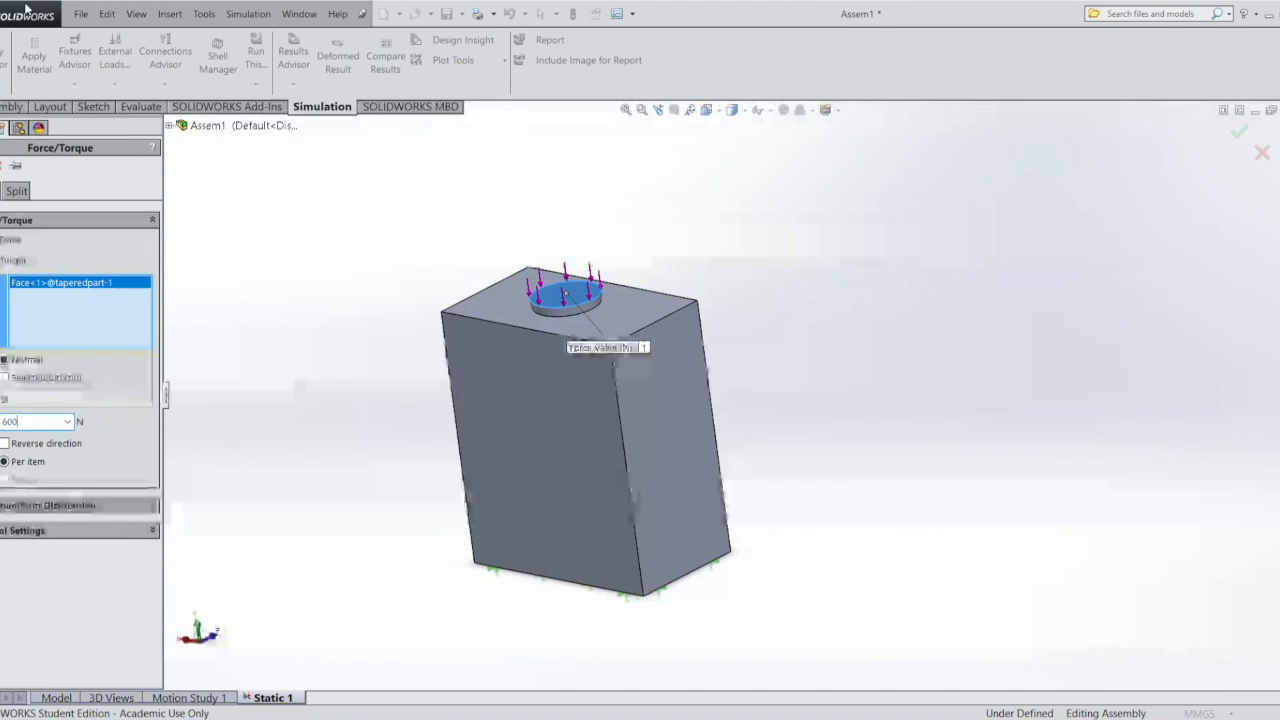
{"action": "key", "text": "Return"}
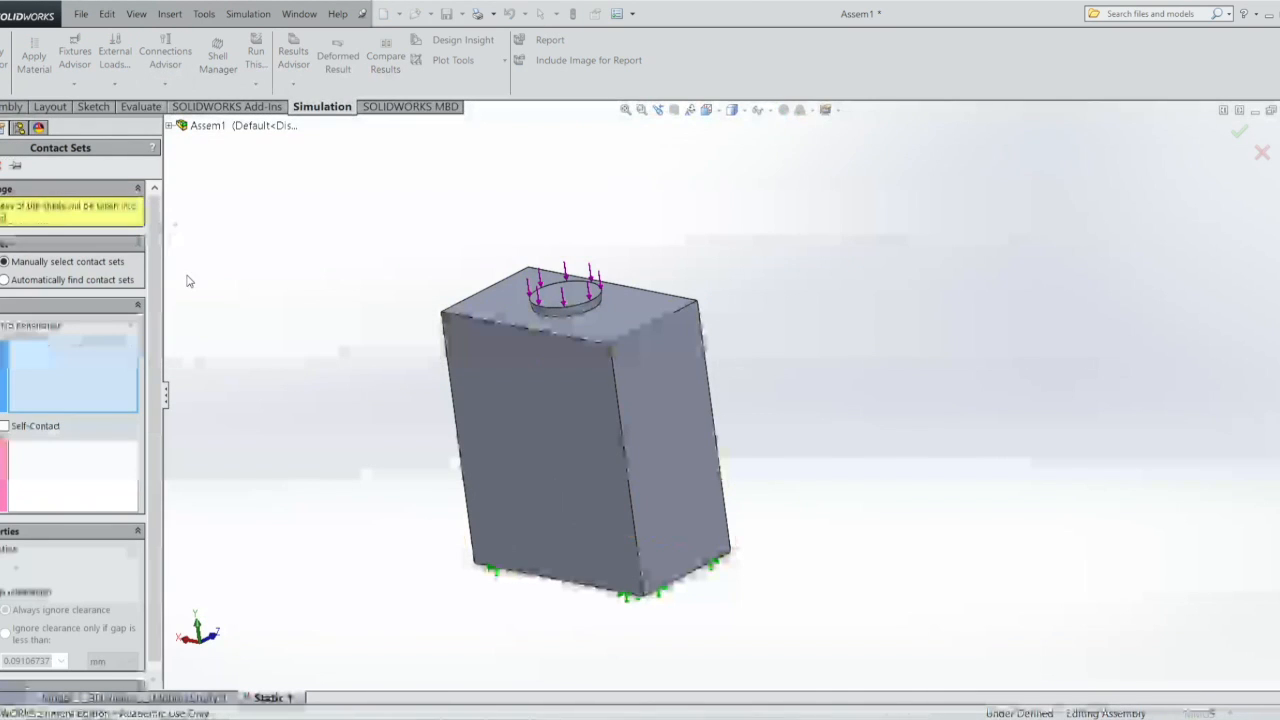
- Automatically find the touching-face contact sets between the tapered part and the big box, using No Penetration
{"action": "left_click", "coordinate": [6, 279]}
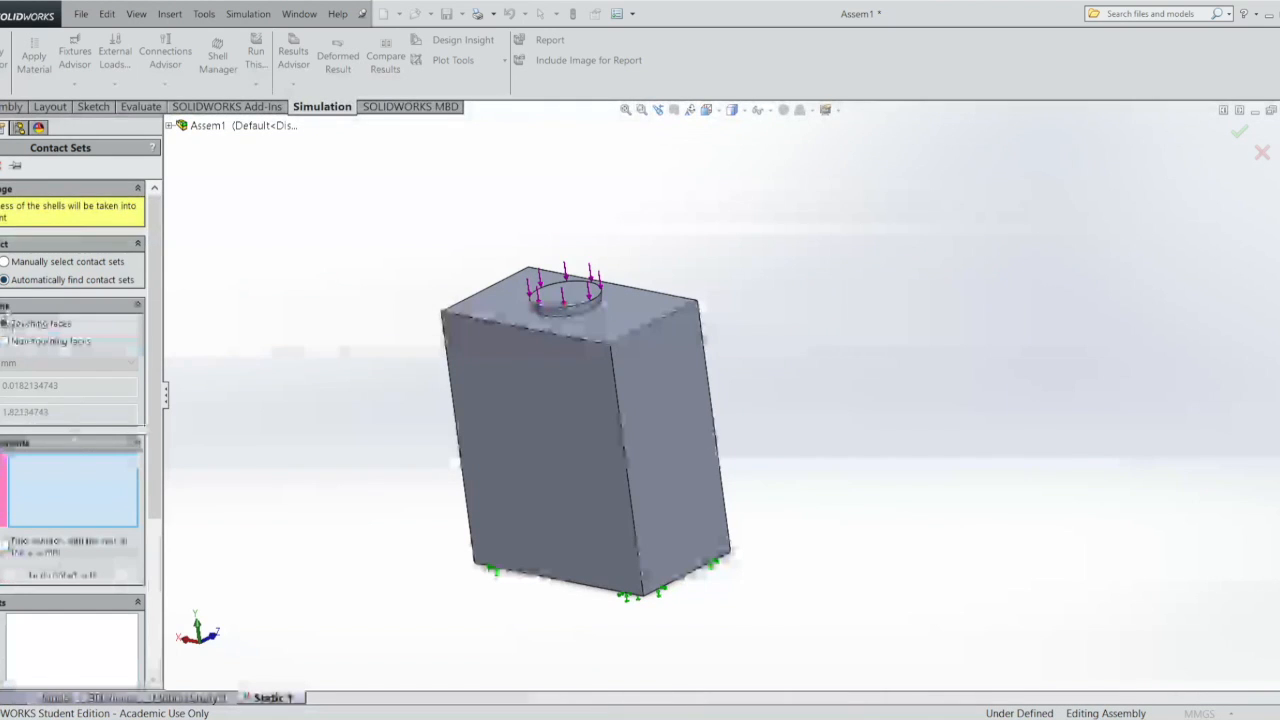
{"action": "left_click_drag", "start_coordinate": [370, 218], "coordinate": [1240, 686]}
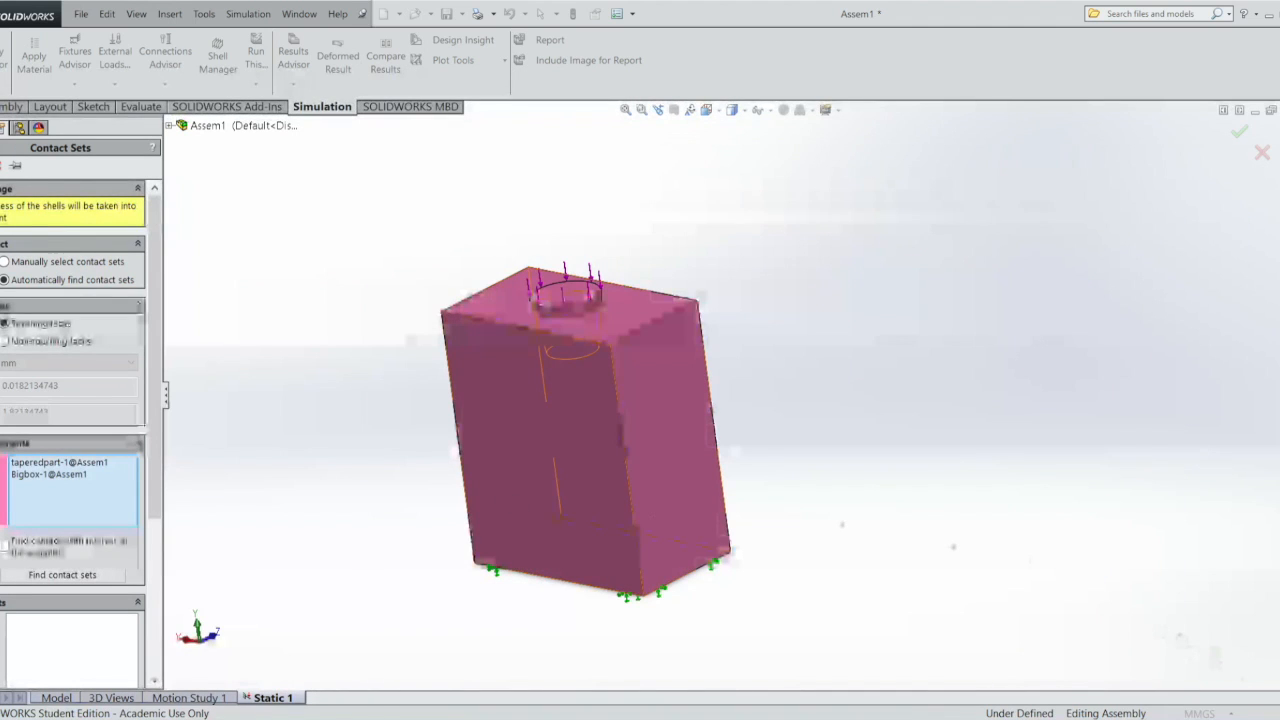
{"action": "left_click", "coordinate": [76, 578]}
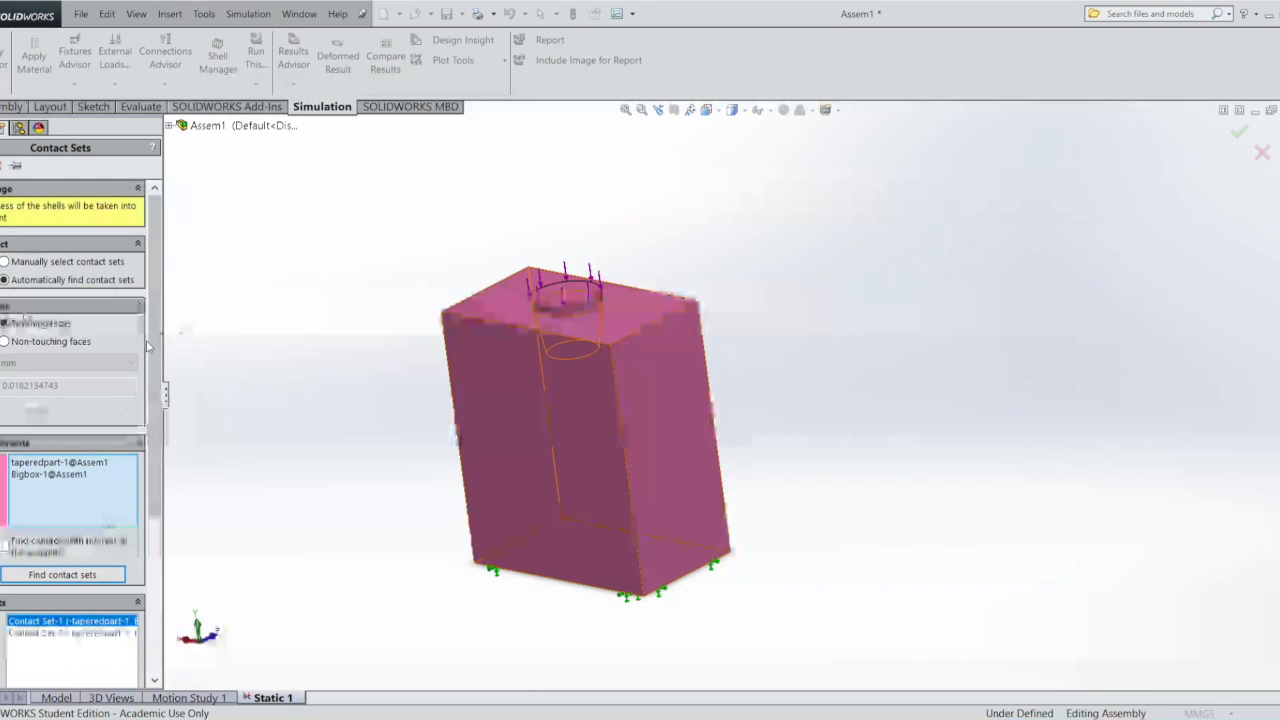
{"action": "left_click_drag", "start_coordinate": [159, 350], "coordinate": [159, 467]}
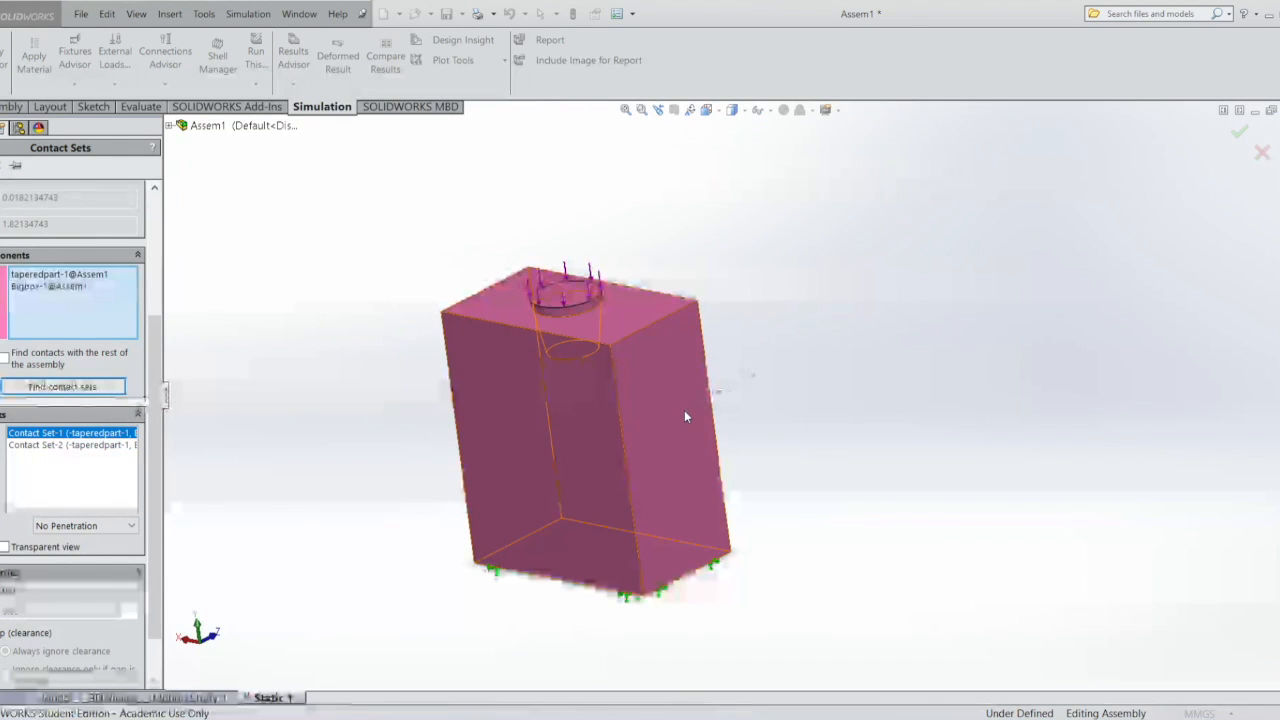
{"action": "key", "text": "Return"}
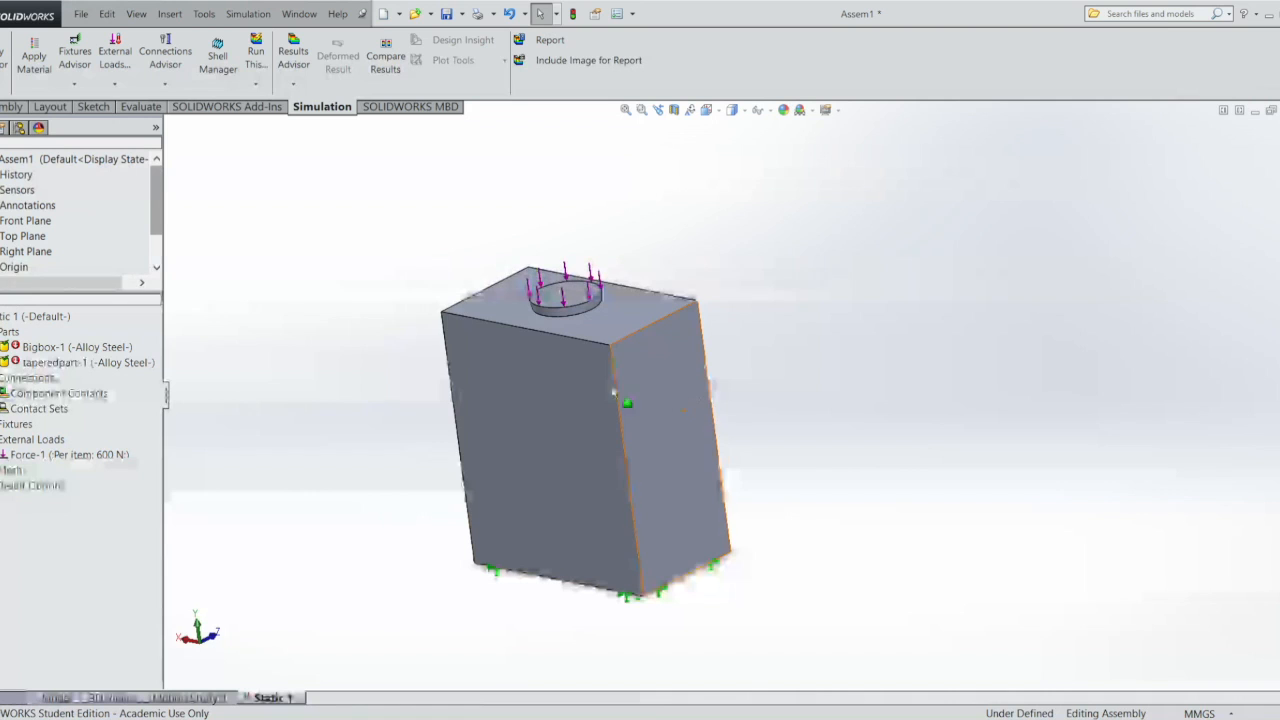
- Examine the fixed support on the big box's bottom face
{"action": "left_click", "coordinate": [85, 426]}
{"action": "middle_click_drag", "start_coordinate": [955, 588], "coordinate": [934, 452]}
{"action": "left_click", "coordinate": [602, 543]}
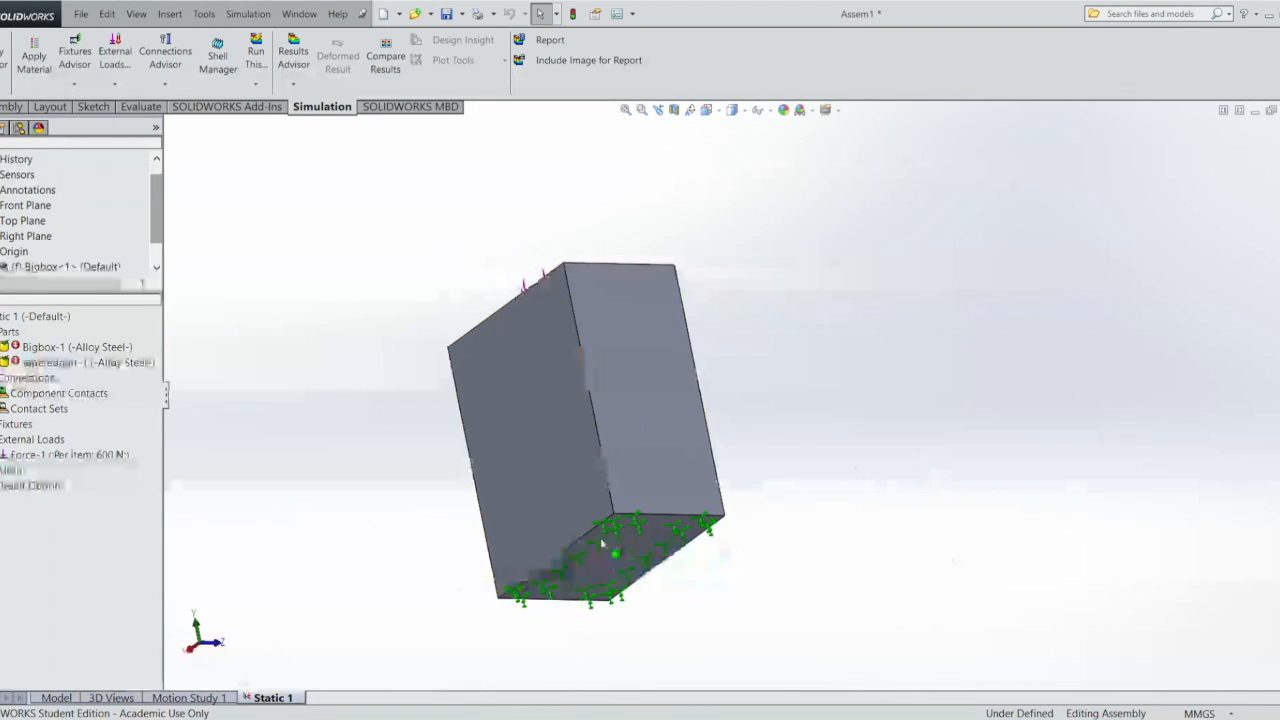
{"action": "middle_click_drag", "start_coordinate": [870, 380], "coordinate": [990, 550]}
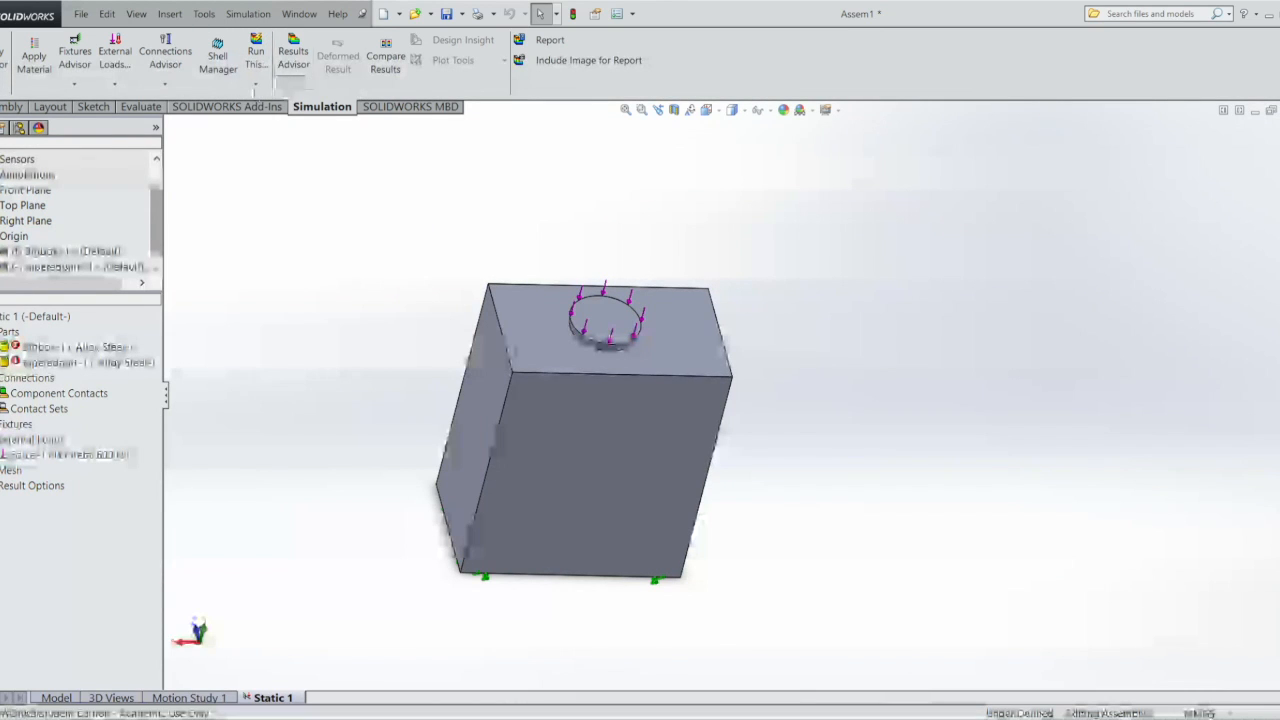
- Mesh the assembly with a density finer than the default and run the static study
{"action": "left_click", "coordinate": [257, 87]}
{"action": "left_click", "coordinate": [265, 125]}
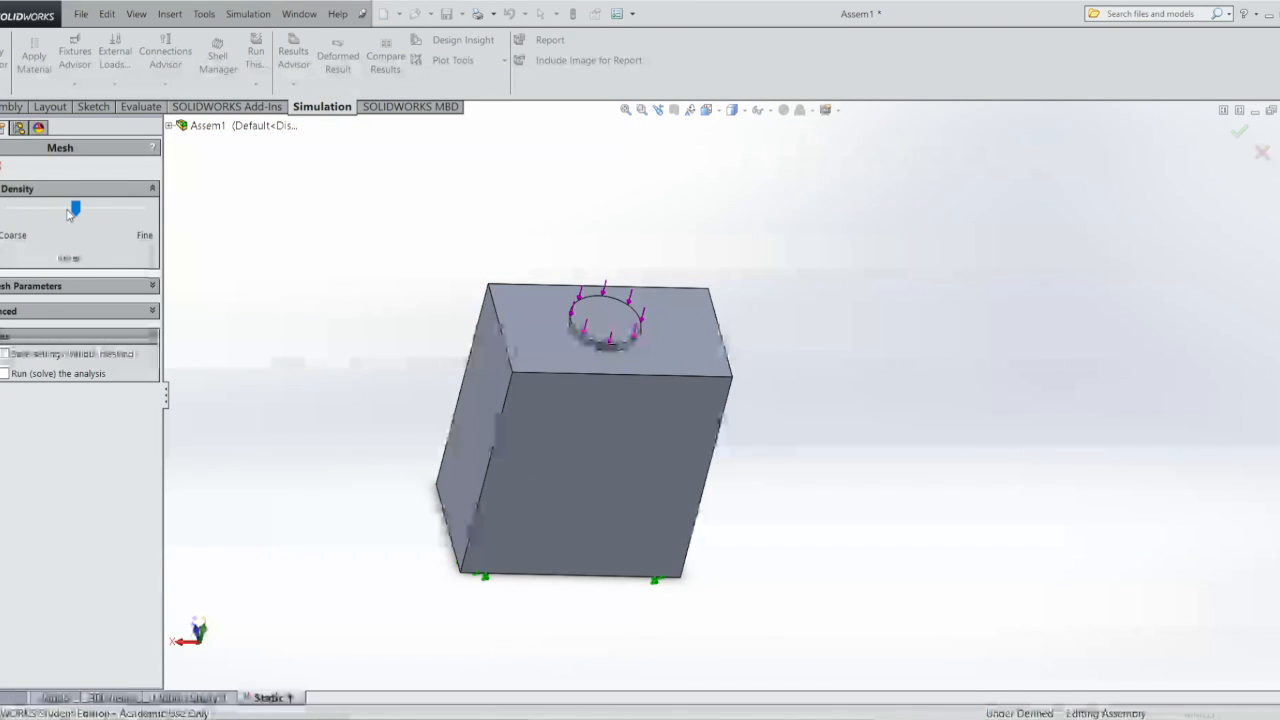
{"action": "left_click_drag", "start_coordinate": [103, 208], "coordinate": [109, 208]}
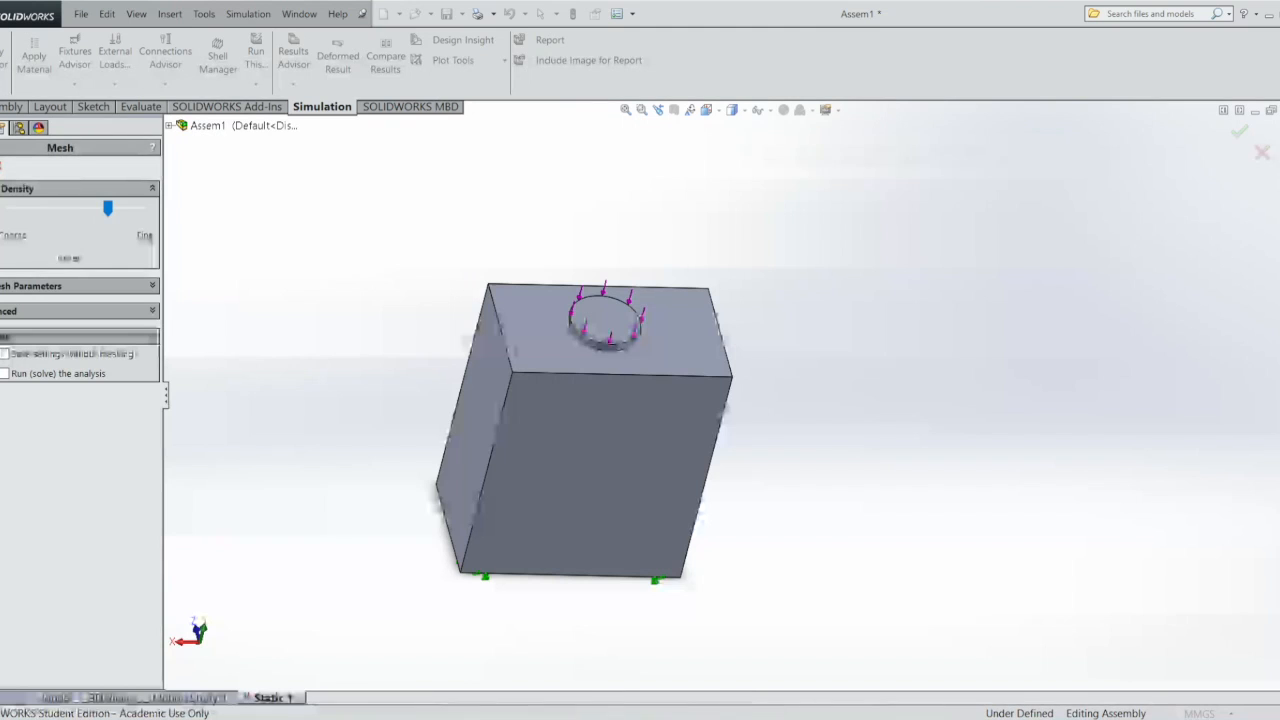
{"action": "key", "text": "Return"}
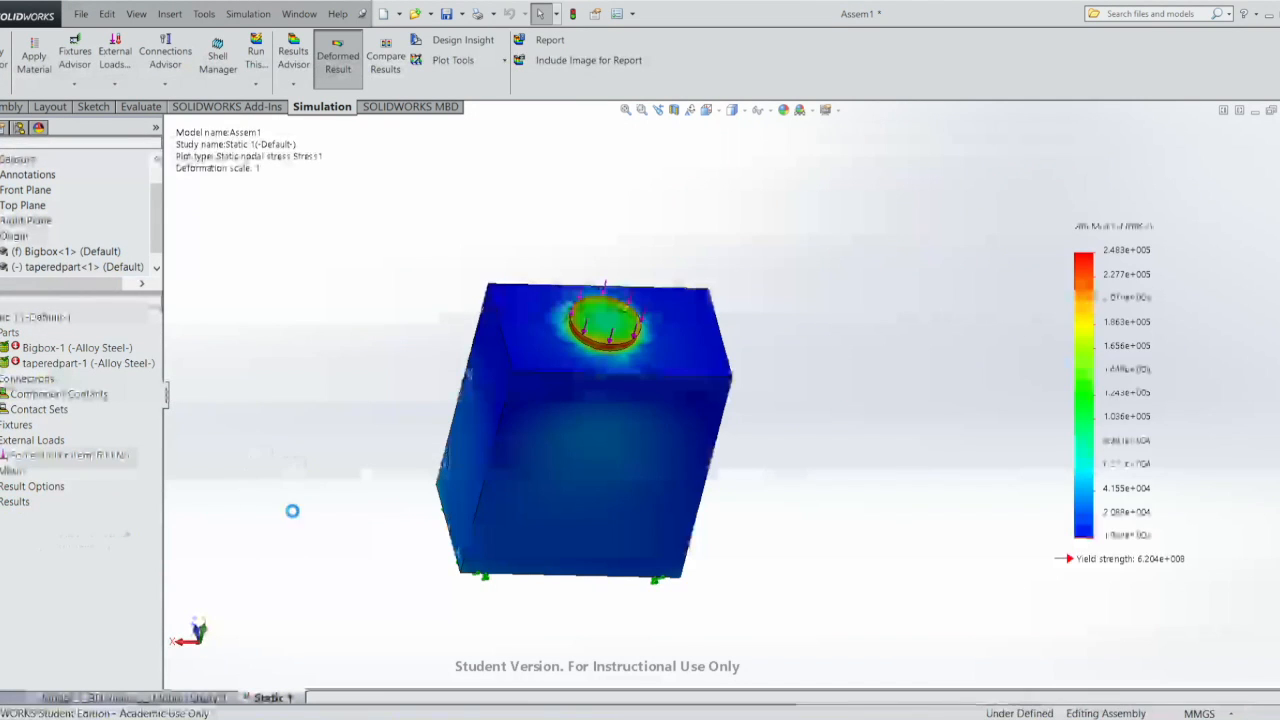
- Open the Stress1 von Mises plot from the study results
{"action": "middle_click_drag", "start_coordinate": [820, 440], "coordinate": [832, 289]}
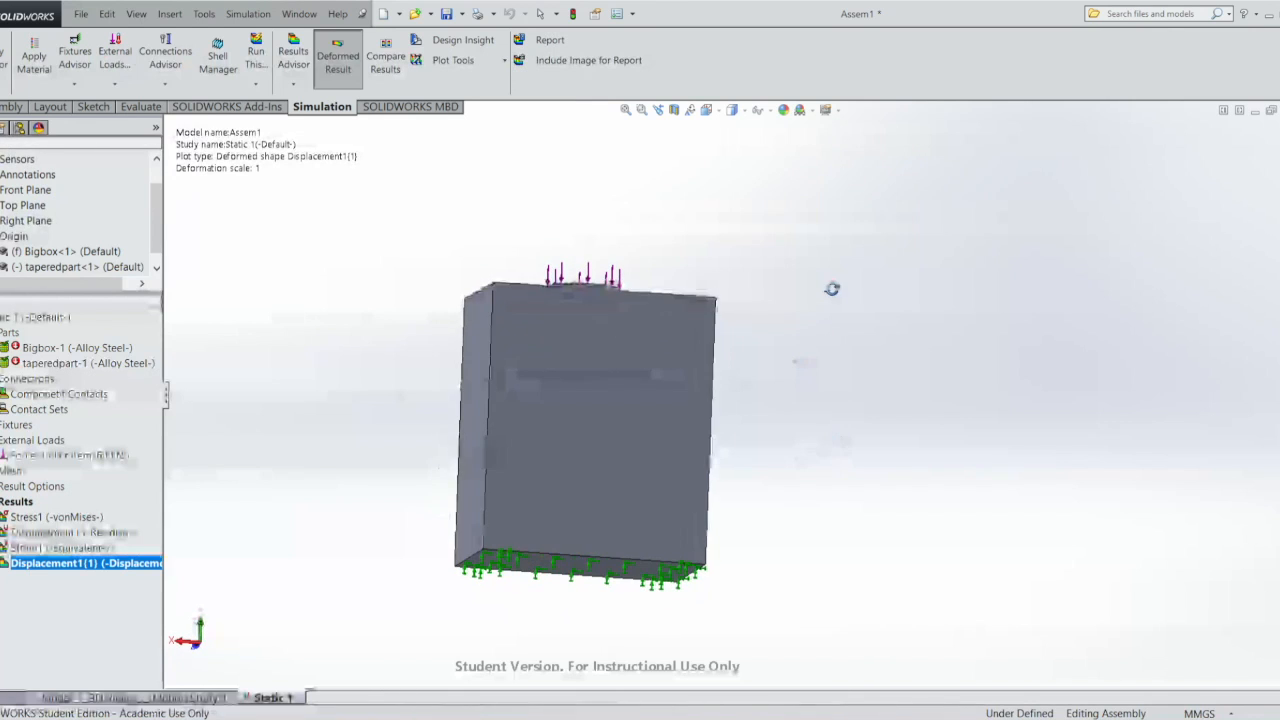
{"action": "left_click", "coordinate": [5, 519]}
{"action": "double_click", "coordinate": [20, 520]}
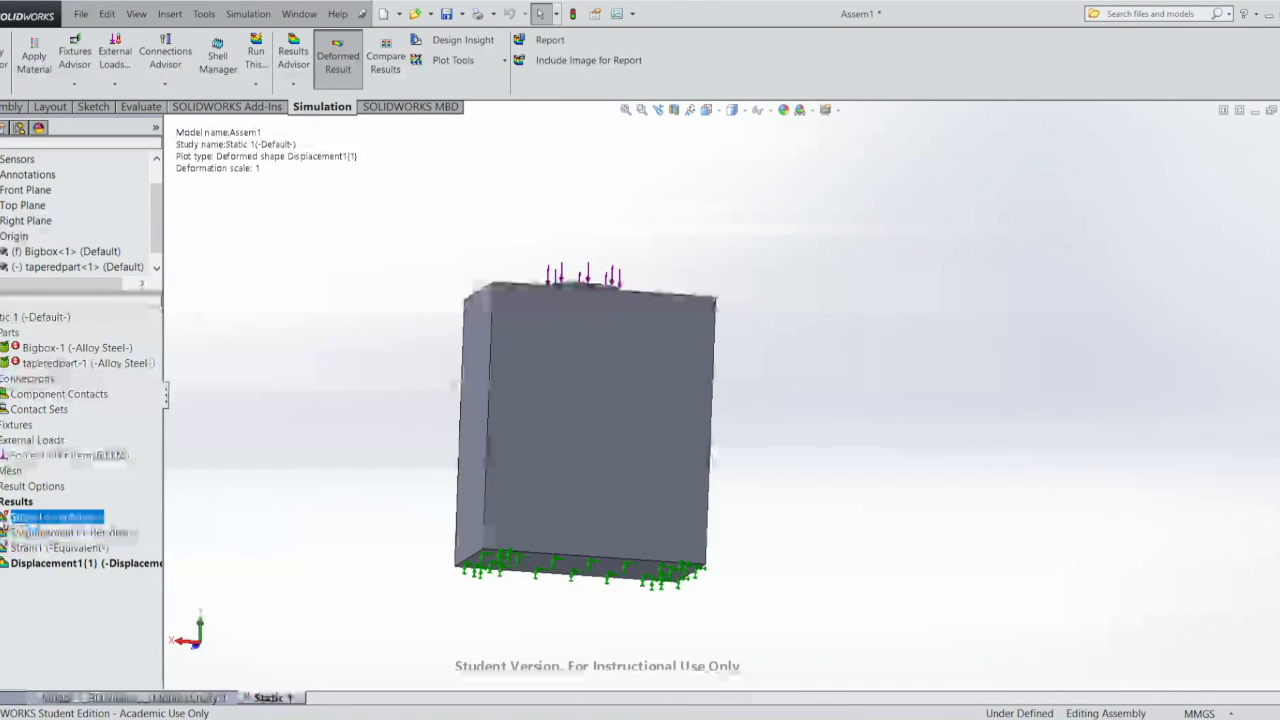
- Examine the von Mises stress plot from several sides and view the Displacement1 and Strain1 plots
{"action": "middle_click_drag", "start_coordinate": [839, 339], "coordinate": [871, 473]}
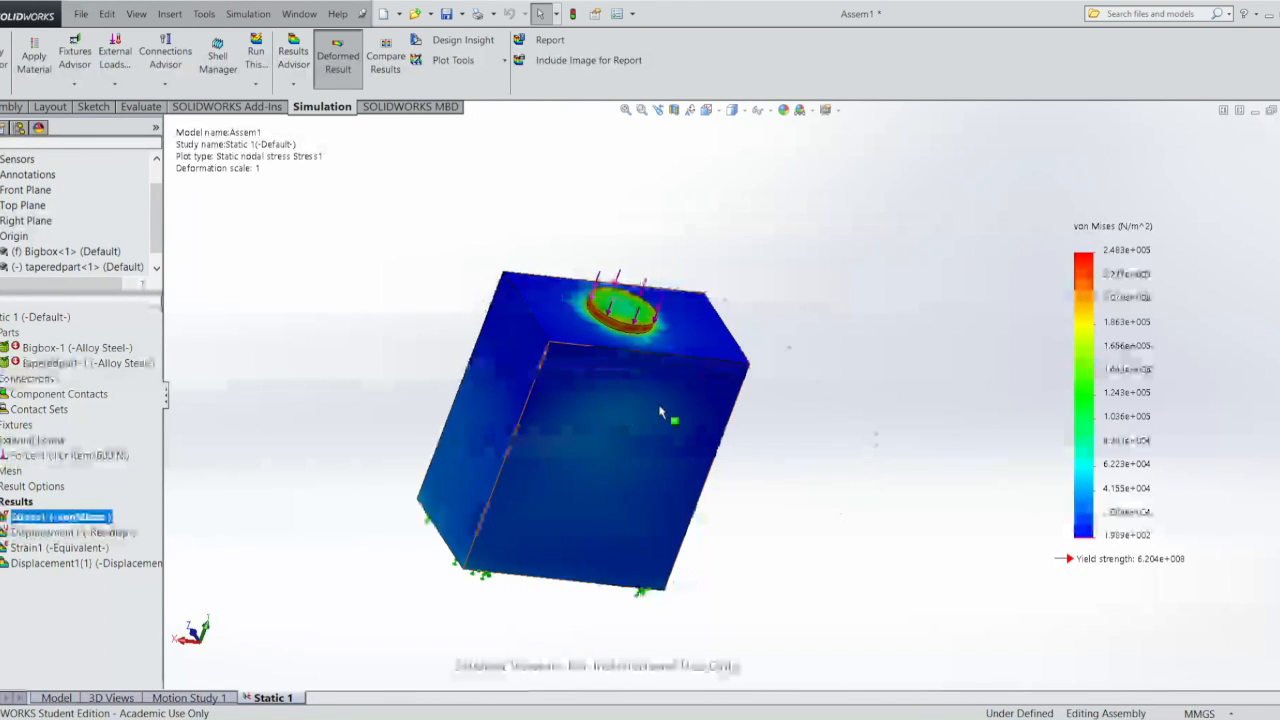
{"action": "middle_click_drag", "start_coordinate": [646, 389], "coordinate": [760, 295]}
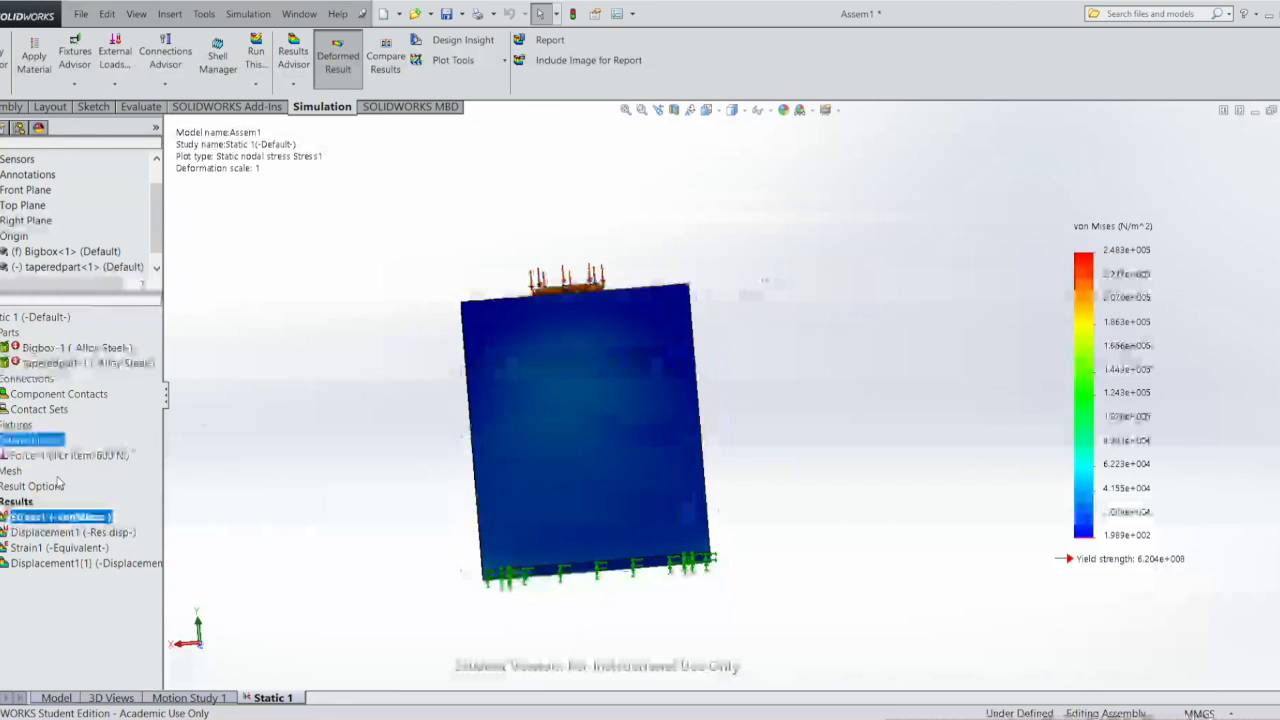
{"action": "double_click", "coordinate": [75, 532]}
{"action": "middle_click_drag", "start_coordinate": [746, 282], "coordinate": [749, 329]}
{"action": "double_click", "coordinate": [57, 548]}
{"action": "middle_click_drag", "start_coordinate": [669, 452], "coordinate": [521, 316]}
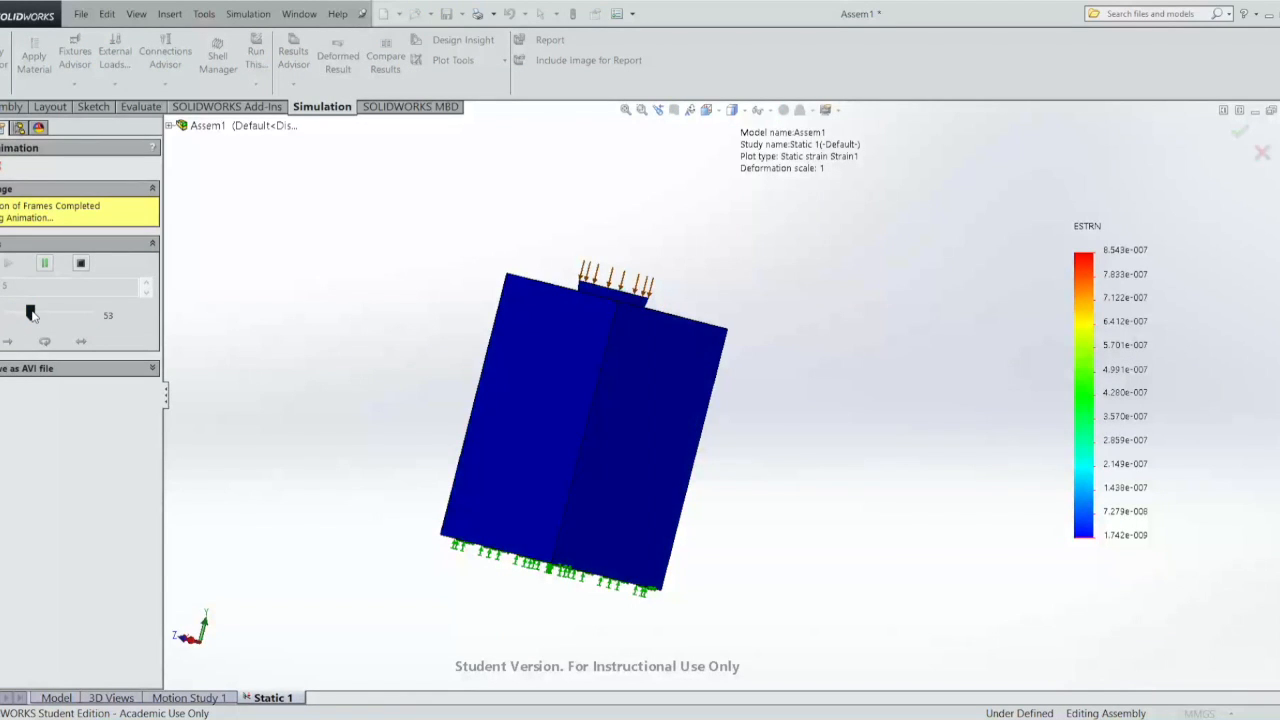
- Slow the strain plot's animation to speed 20, watch the deformation around the tapered part, and close the animation
{"action": "mouse_move", "coordinate": [31, 314]}
{"action": "left_mouse_down"}
{"action": "mouse_move", "coordinate": [55, 319]}
{"action": "mouse_move", "coordinate": [17, 313]}
{"action": "left_mouse_up"}
{"action": "key", "text": "Escape"}
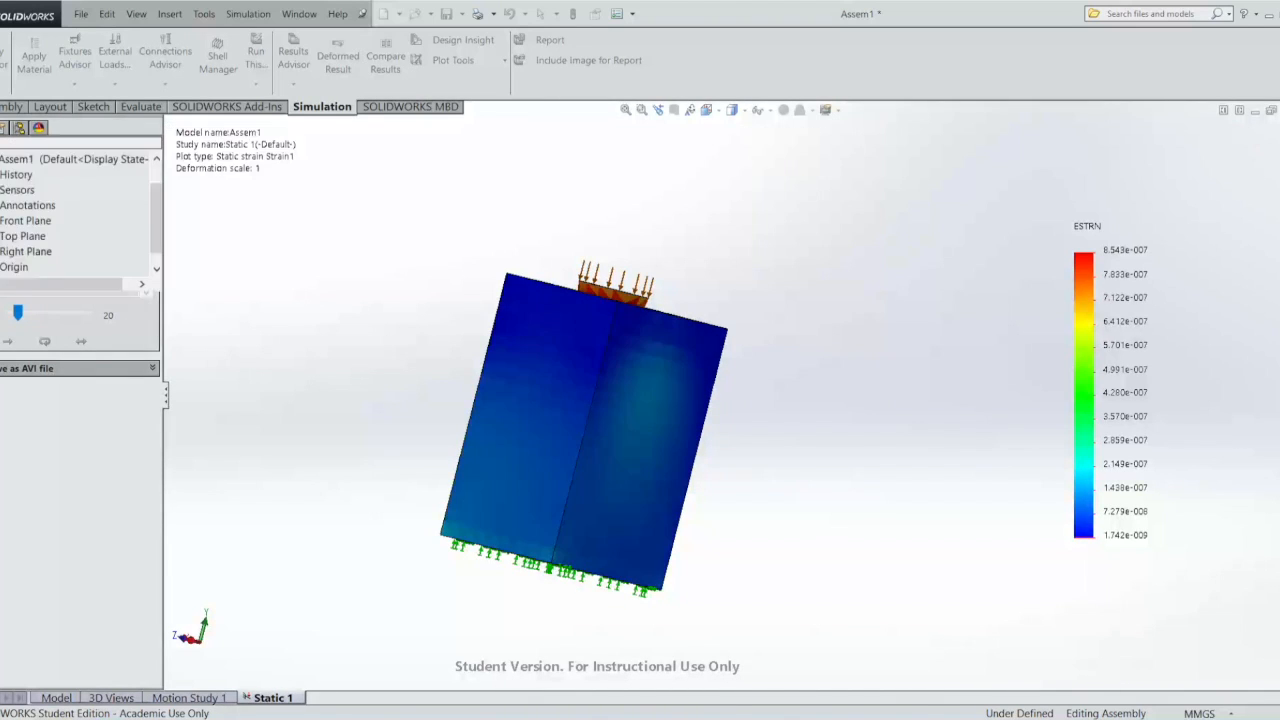
{"action": "middle_click_drag", "start_coordinate": [709, 232], "coordinate": [620, 264]}
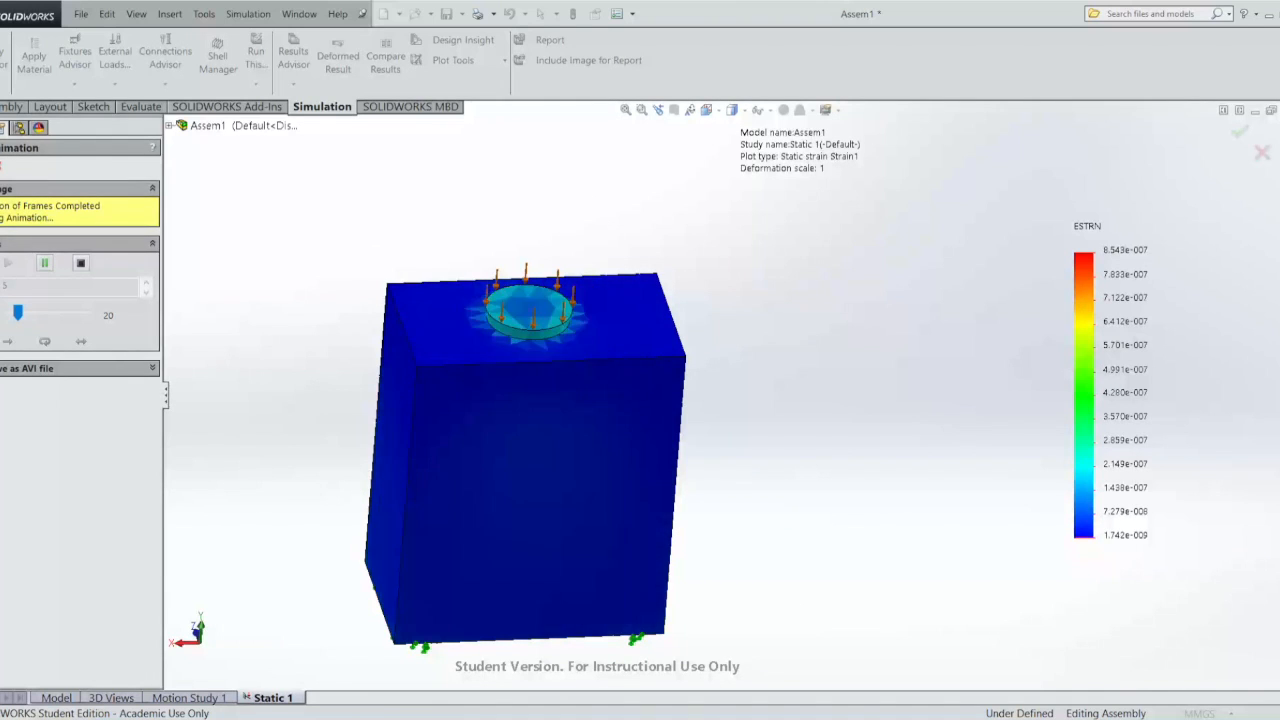
{"action": "left_click", "coordinate": [2, 166]}
{"action": "scroll", "coordinate": [63, 268], "scroll_direction": "down", "scroll_amount": 1}
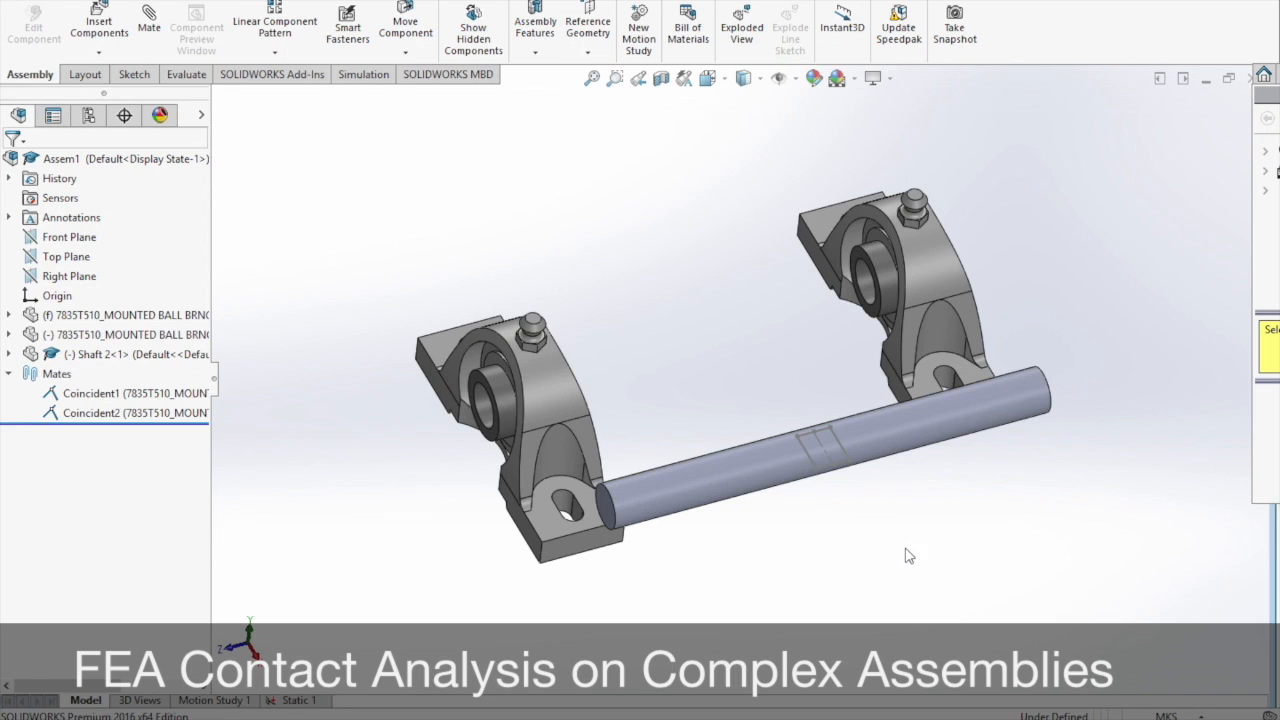
- Open the Shaft 2 component of the bearing assembly as a separate part for editing
{"action": "middle_click_drag", "start_coordinate": [916, 540], "coordinate": [893, 428]}
{"action": "right_click", "coordinate": [896, 427]}
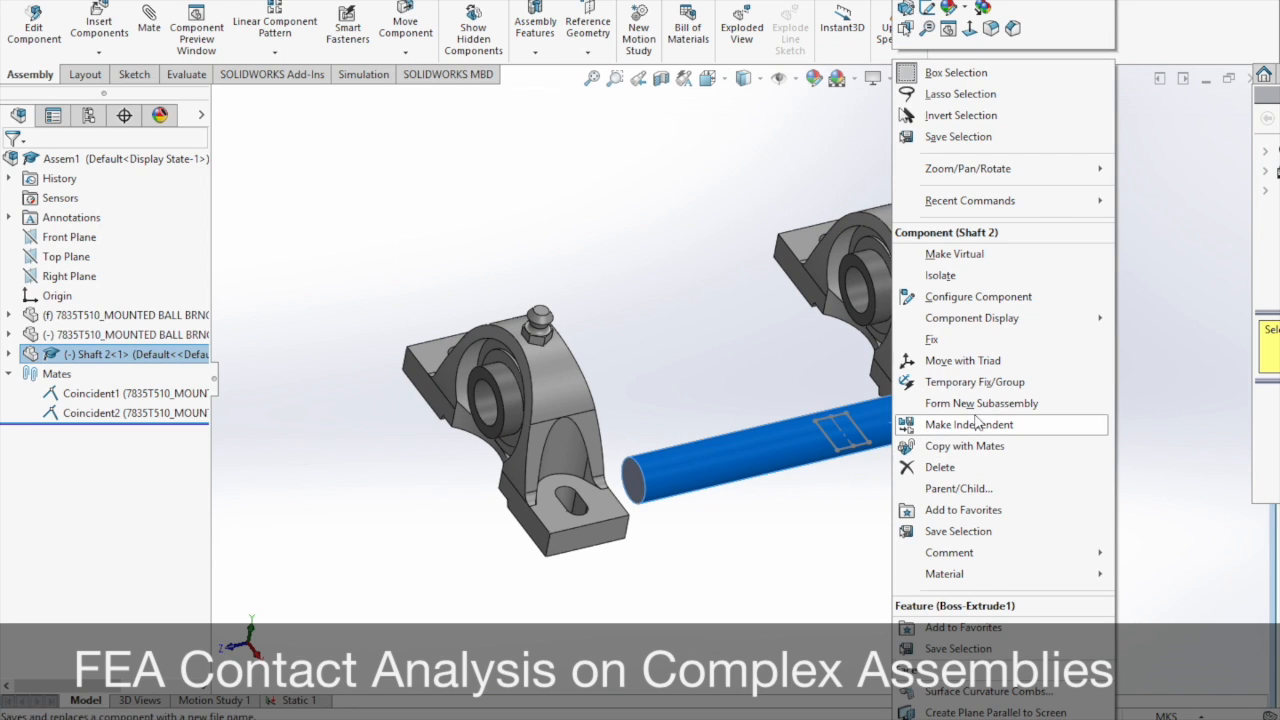
{"action": "left_click", "coordinate": [908, 8]}
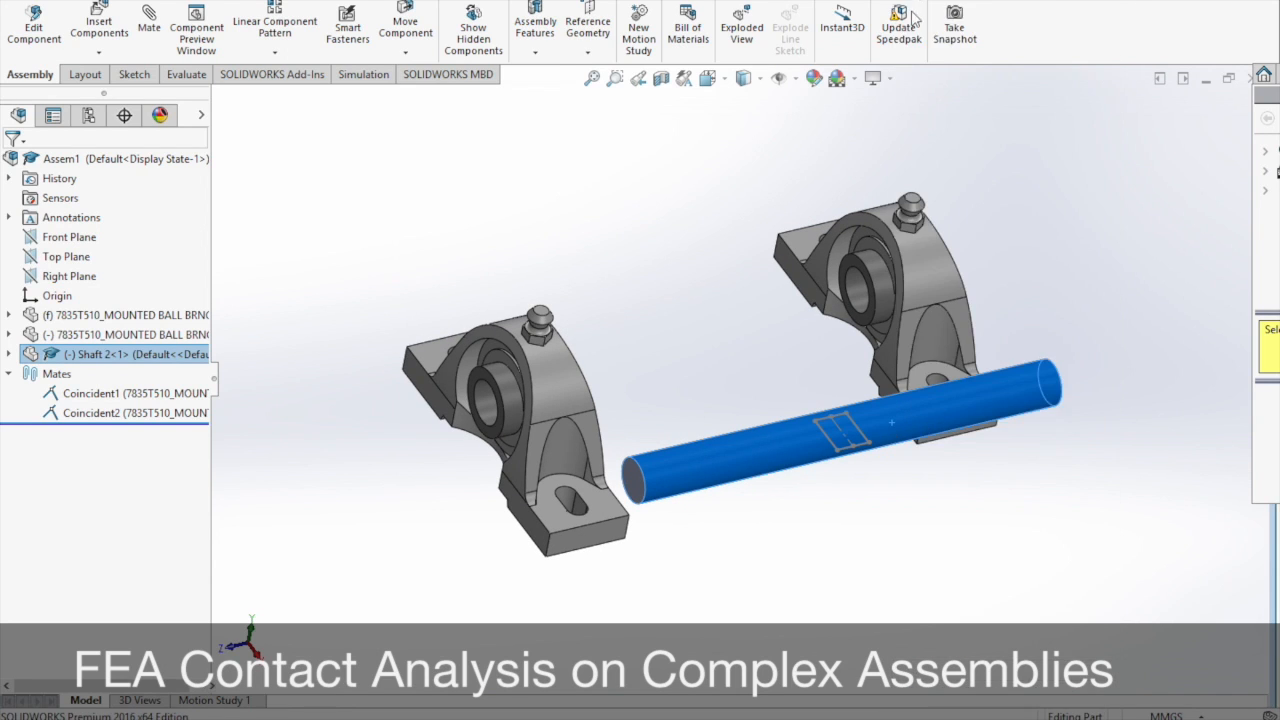
- Split the shaft's cylindrical face with a projection Split Line that uses Sketch2
{"action": "middle_click_drag", "start_coordinate": [690, 452], "coordinate": [726, 425]}
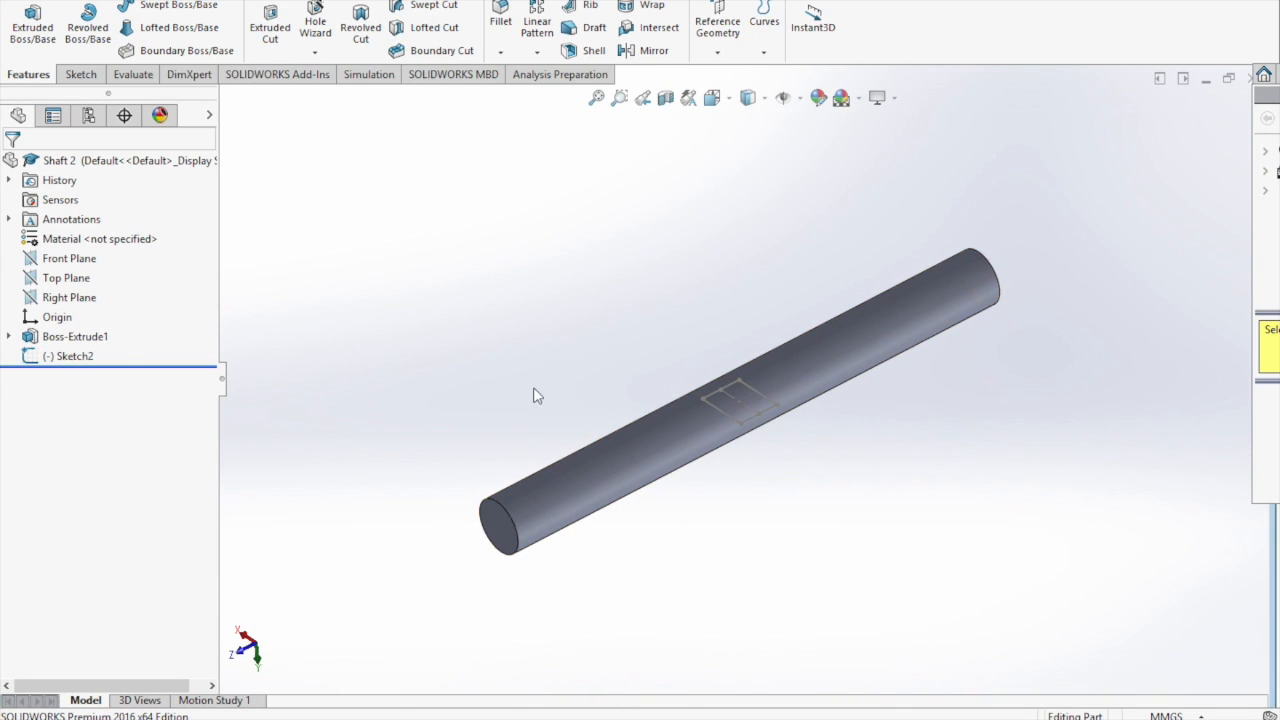
{"action": "left_click", "coordinate": [57, 358]}
{"action": "mouse_move", "coordinate": [785, 335]}
{"action": "middle_mouse_down"}
{"action": "mouse_move", "coordinate": [794, 309]}
{"action": "mouse_move", "coordinate": [763, 303]}
{"action": "mouse_move", "coordinate": [760, 274]}
{"action": "middle_mouse_up"}
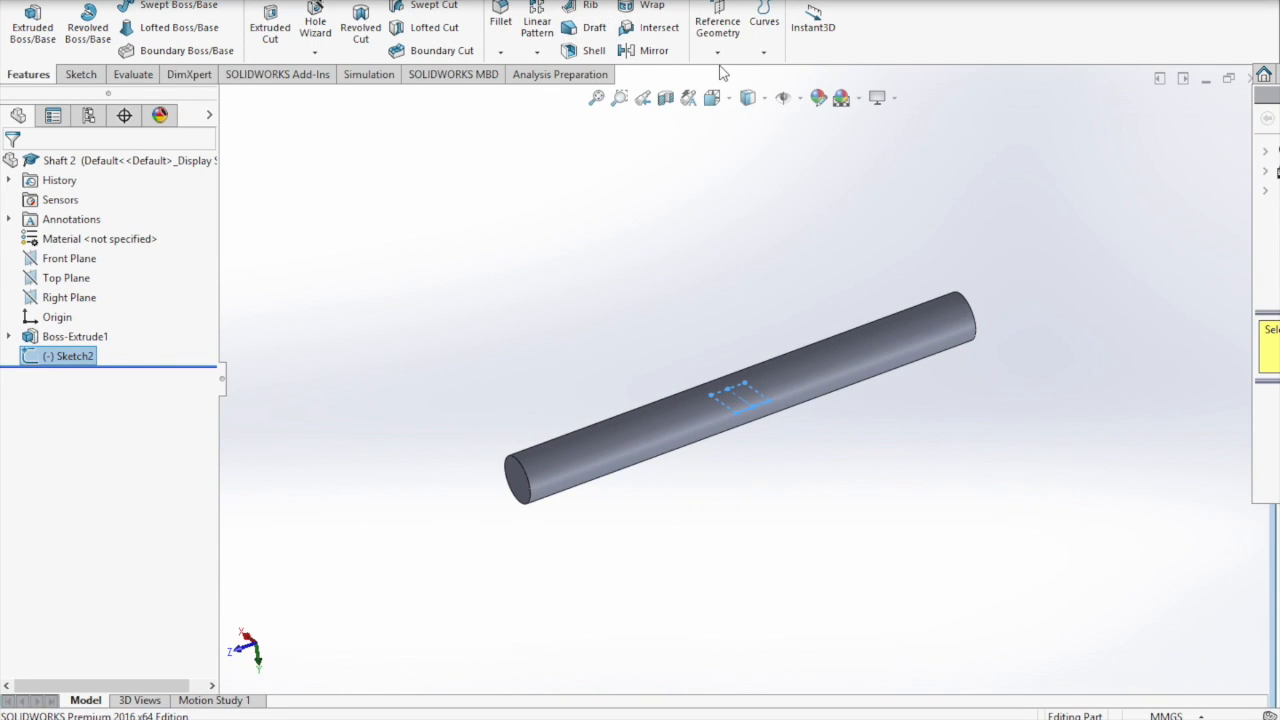
{"action": "left_click", "coordinate": [764, 51]}
{"action": "left_click", "coordinate": [775, 73]}
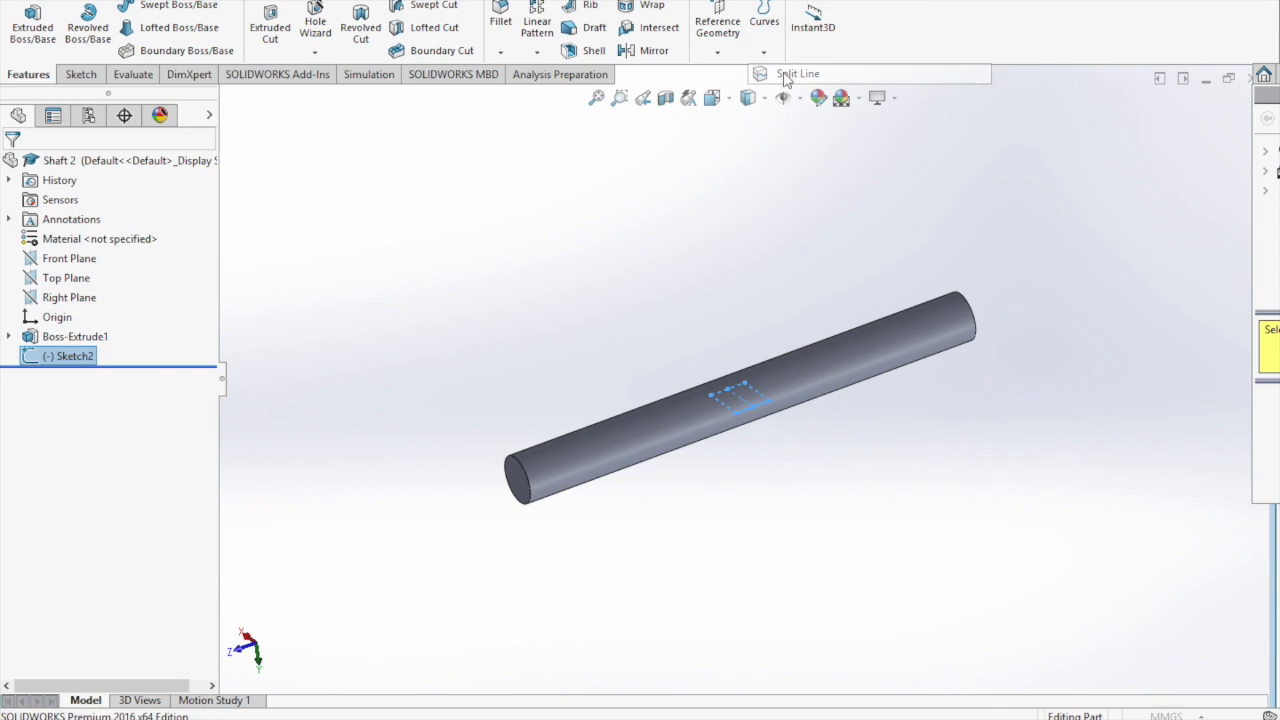
{"action": "left_click", "coordinate": [678, 432]}
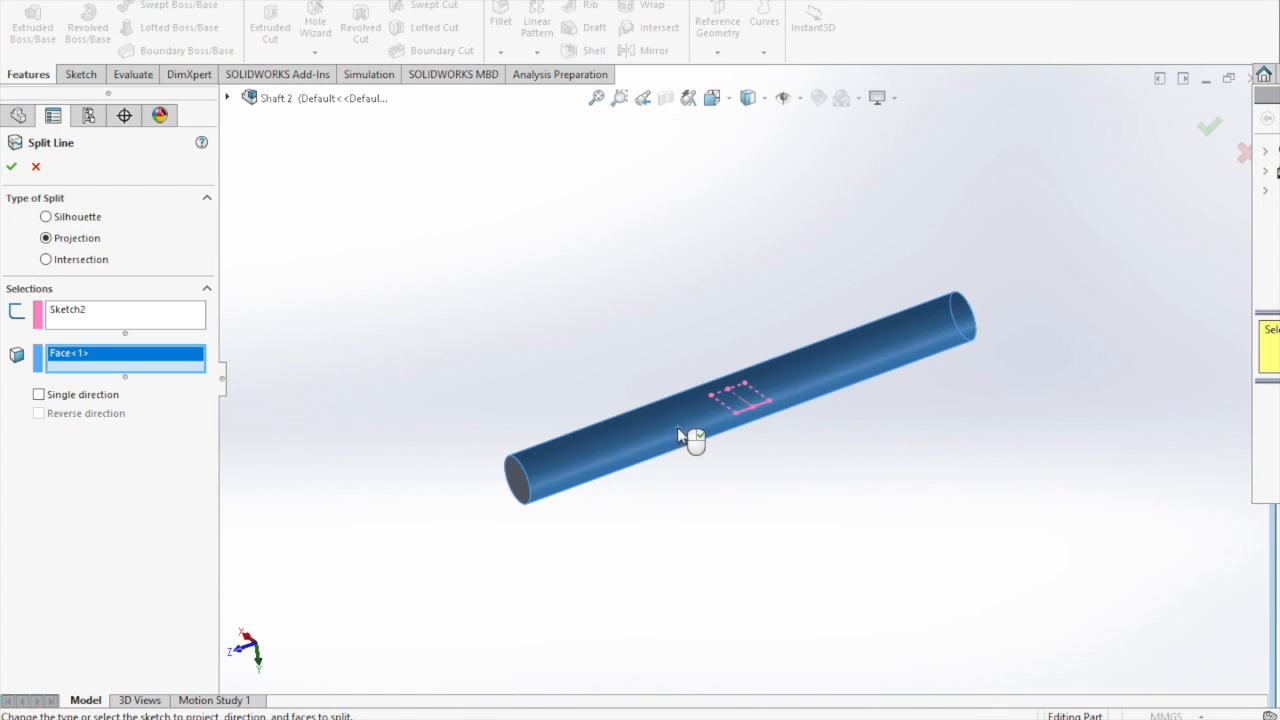
{"action": "left_click", "coordinate": [12, 165]}
{"action": "middle_click_drag", "start_coordinate": [808, 380], "coordinate": [756, 424]}
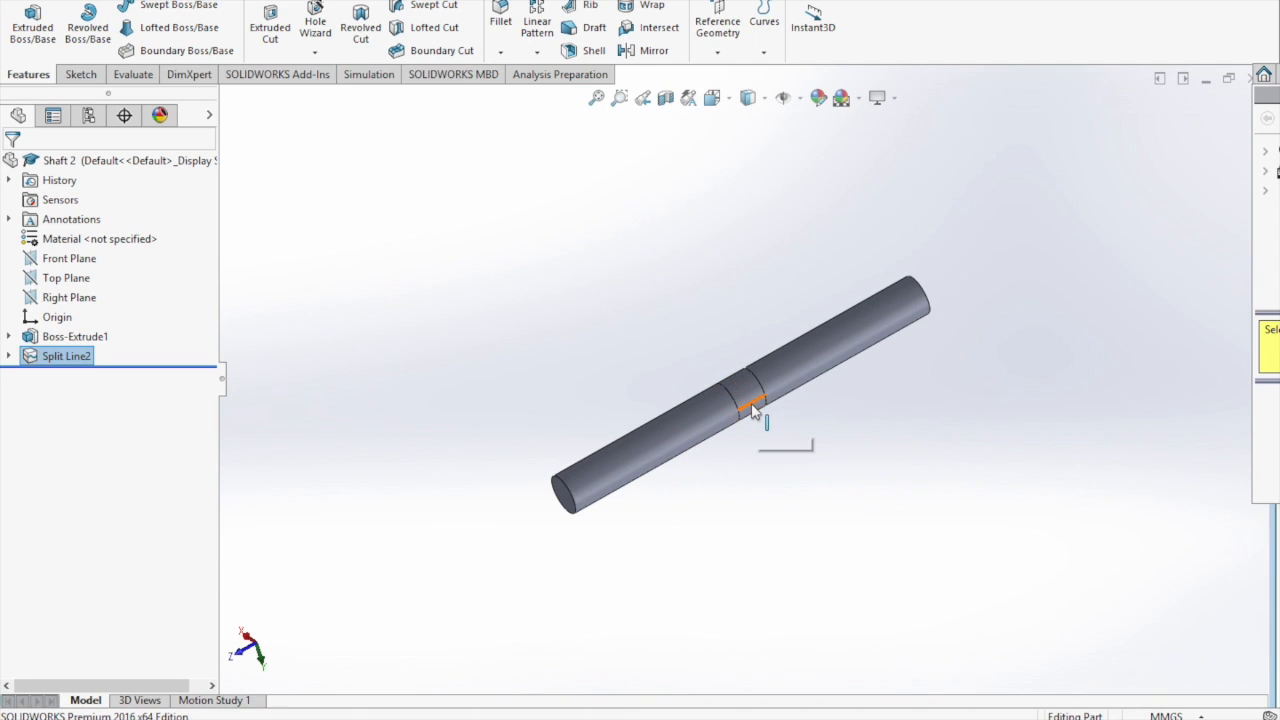
- Return to the Assem1 assembly and rebuild it with the modified shaft
{"action": "left_click", "coordinate": [752, 408]}
{"action": "left_click", "coordinate": [800, 517]}
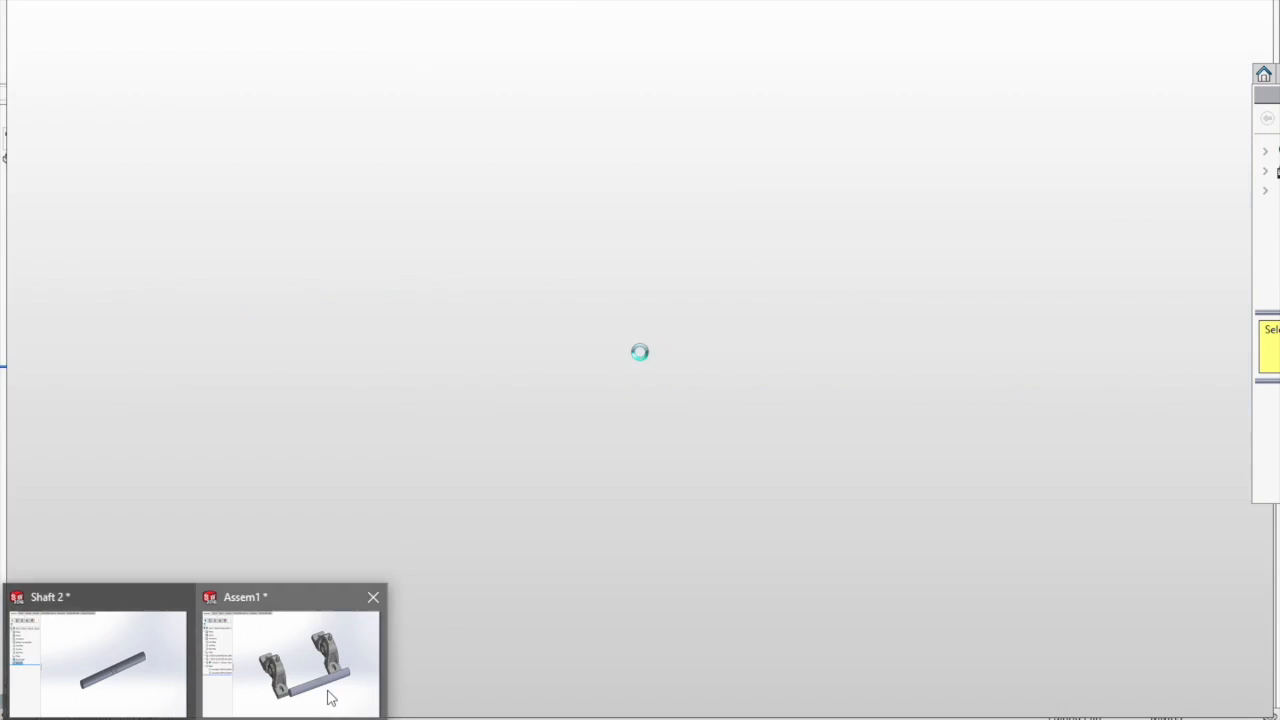
{"action": "left_click", "coordinate": [329, 690]}
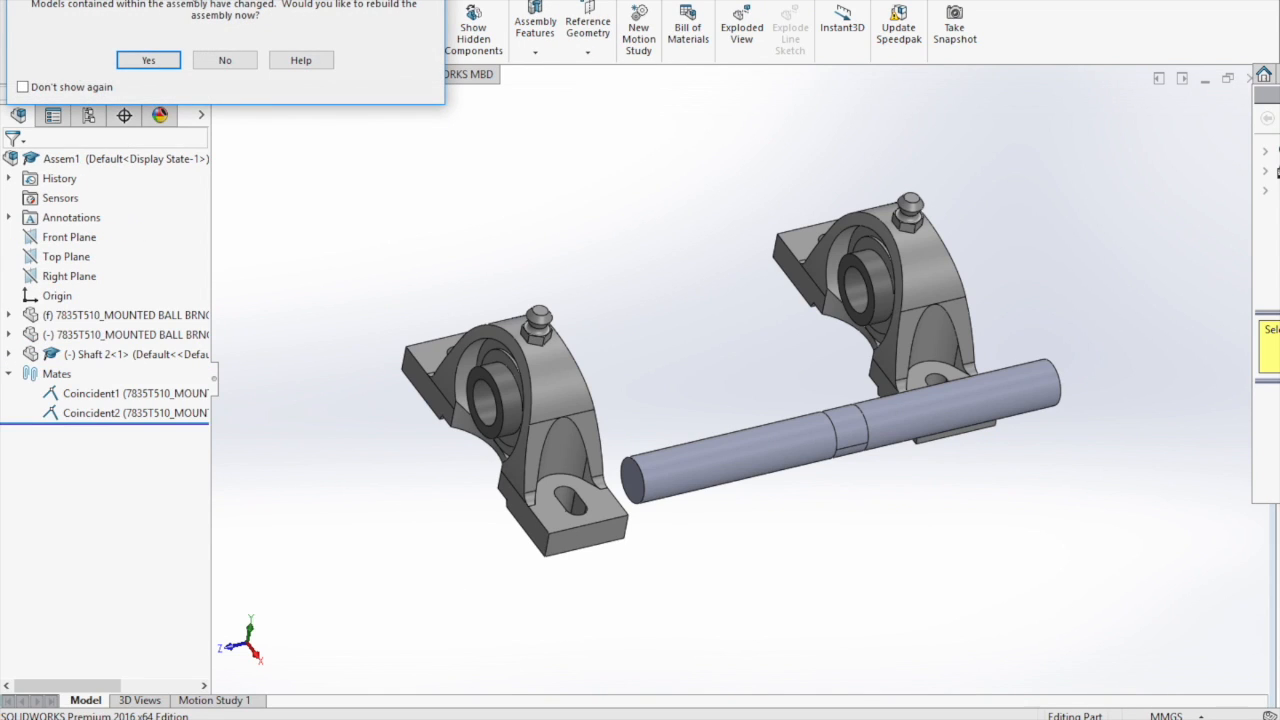
{"action": "left_click", "coordinate": [173, 62]}
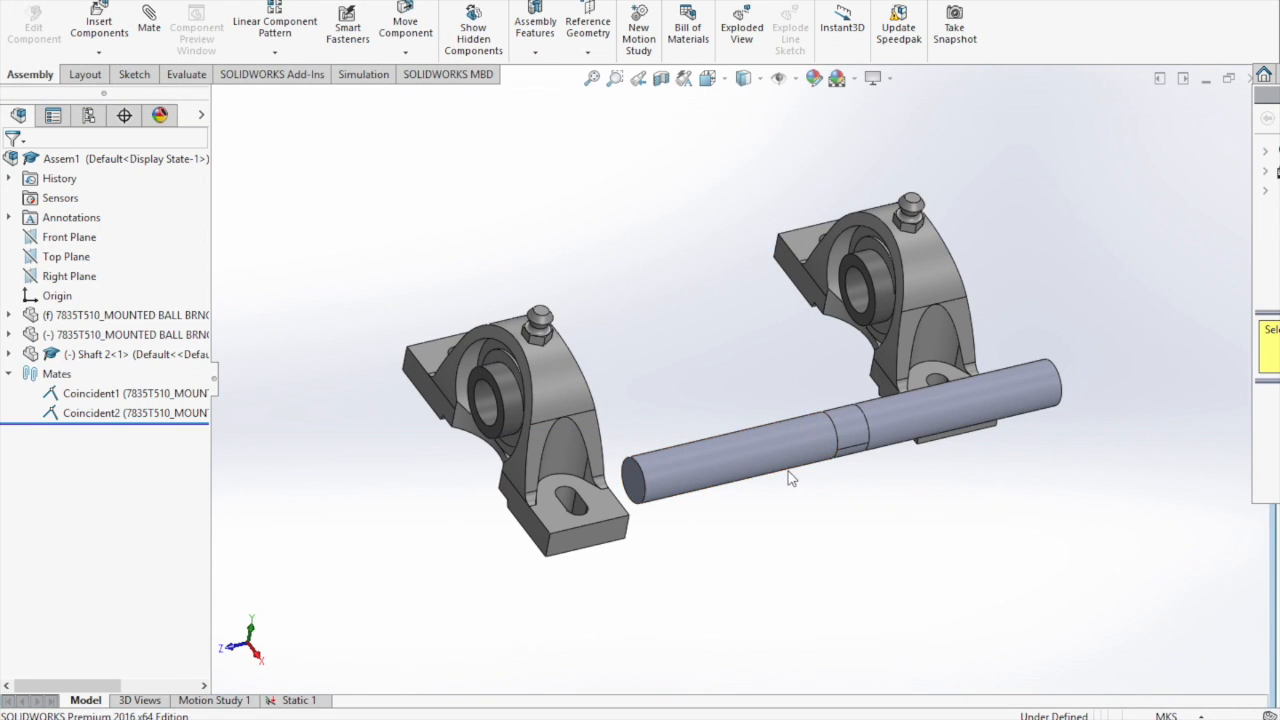
- Add a concentric mate between the shaft's near cylindrical face and the bore of the nearer mounted bearing
{"action": "left_click", "coordinate": [703, 446]}
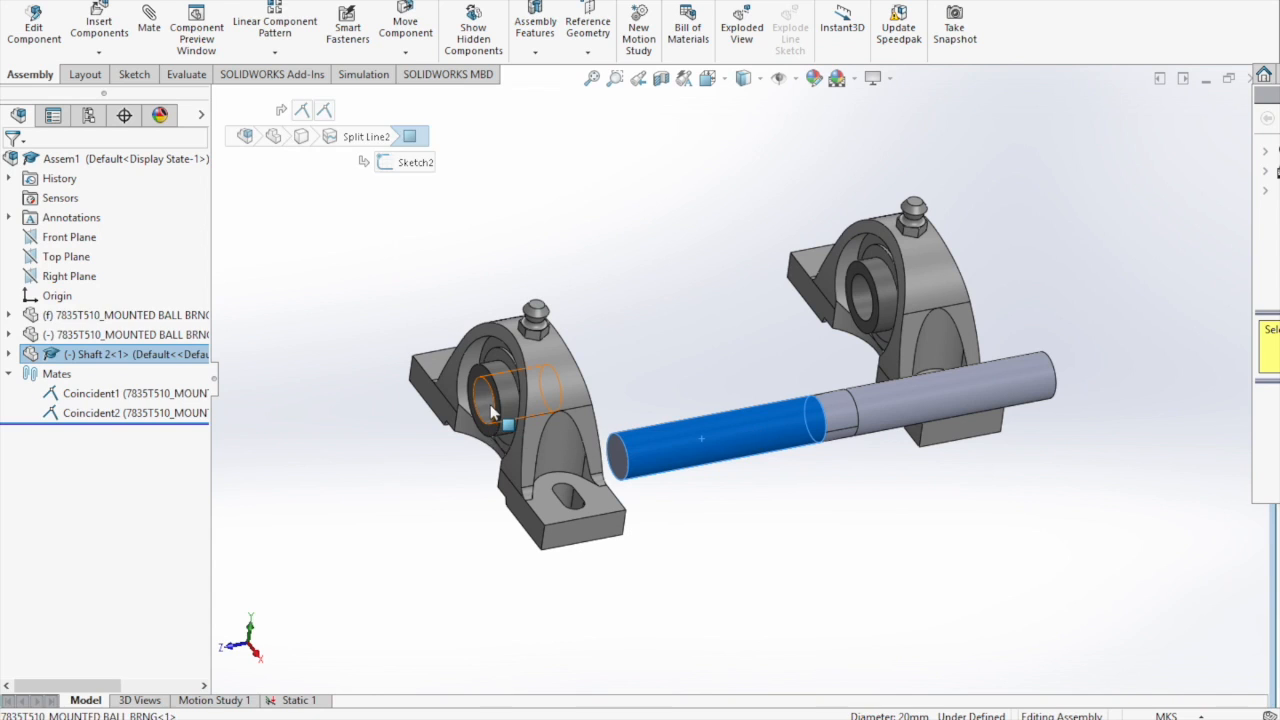
{"action": "left_click", "coordinate": [493, 412]}
{"action": "left_click", "coordinate": [160, 22]}
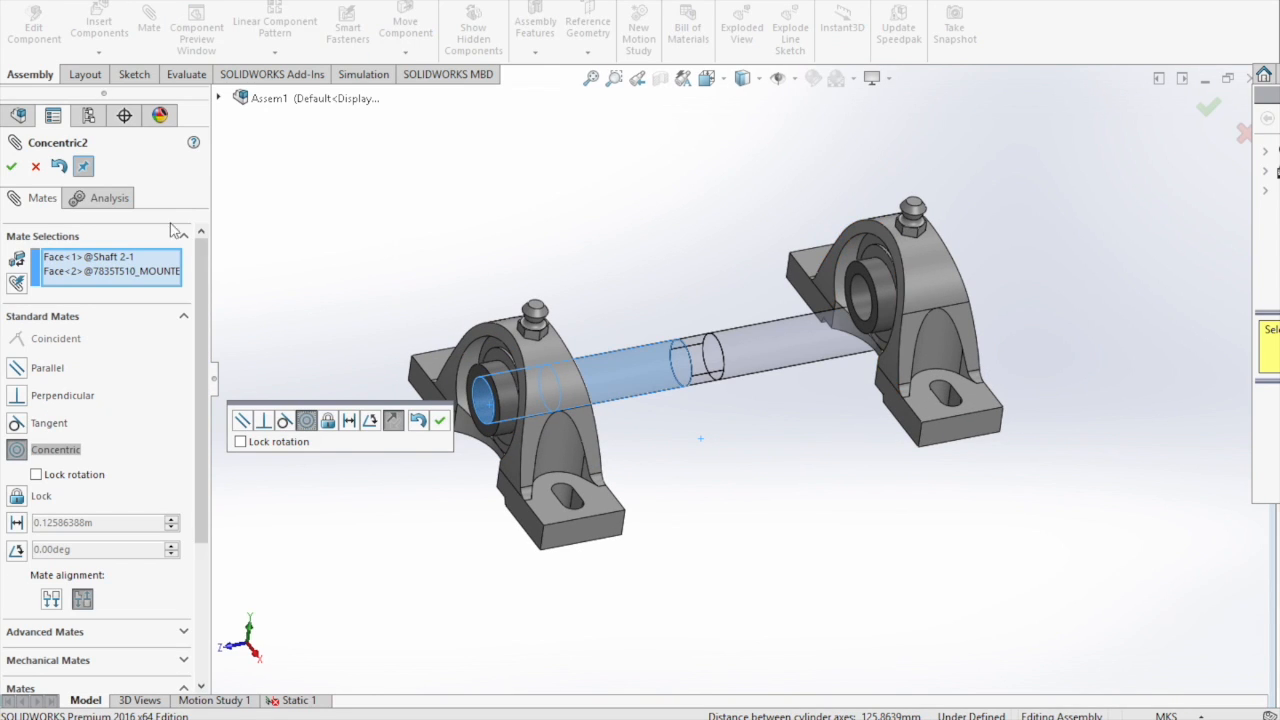
{"action": "left_click", "coordinate": [11, 167]}
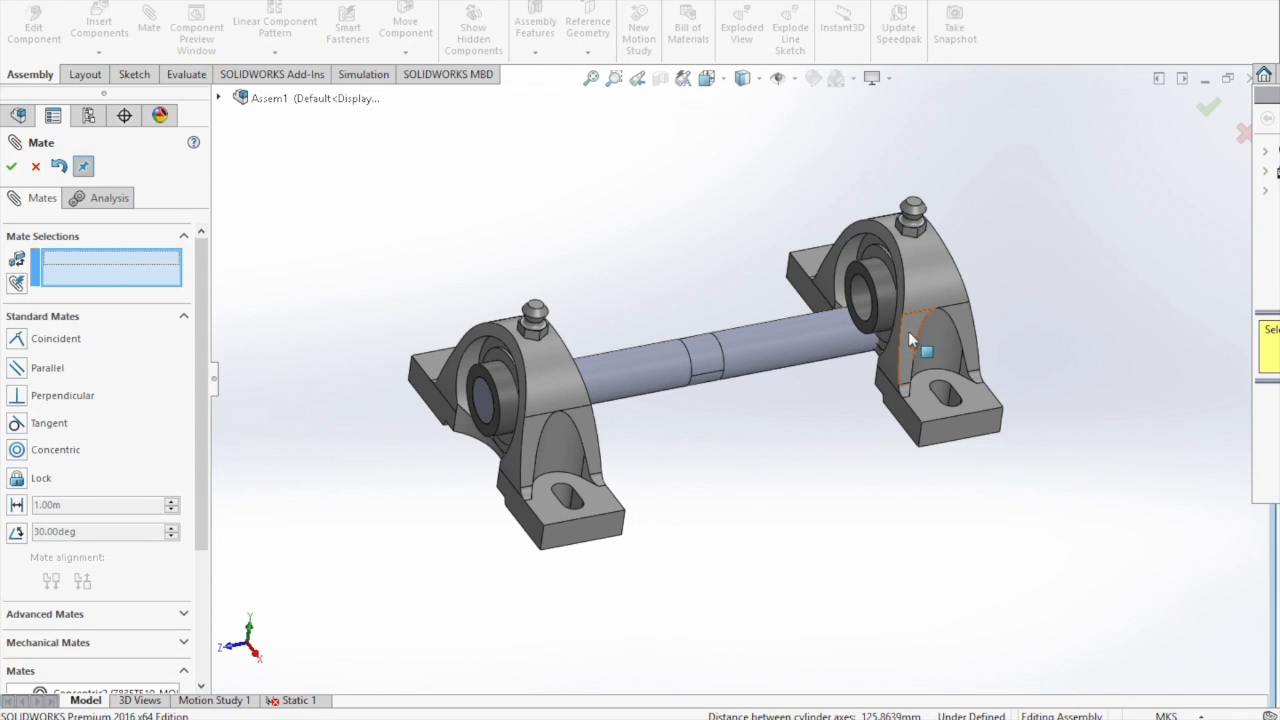
- Mate the far bearing's bore concentric with the shaft's far cylindrical face and finish mating
{"action": "left_click", "coordinate": [866, 316]}
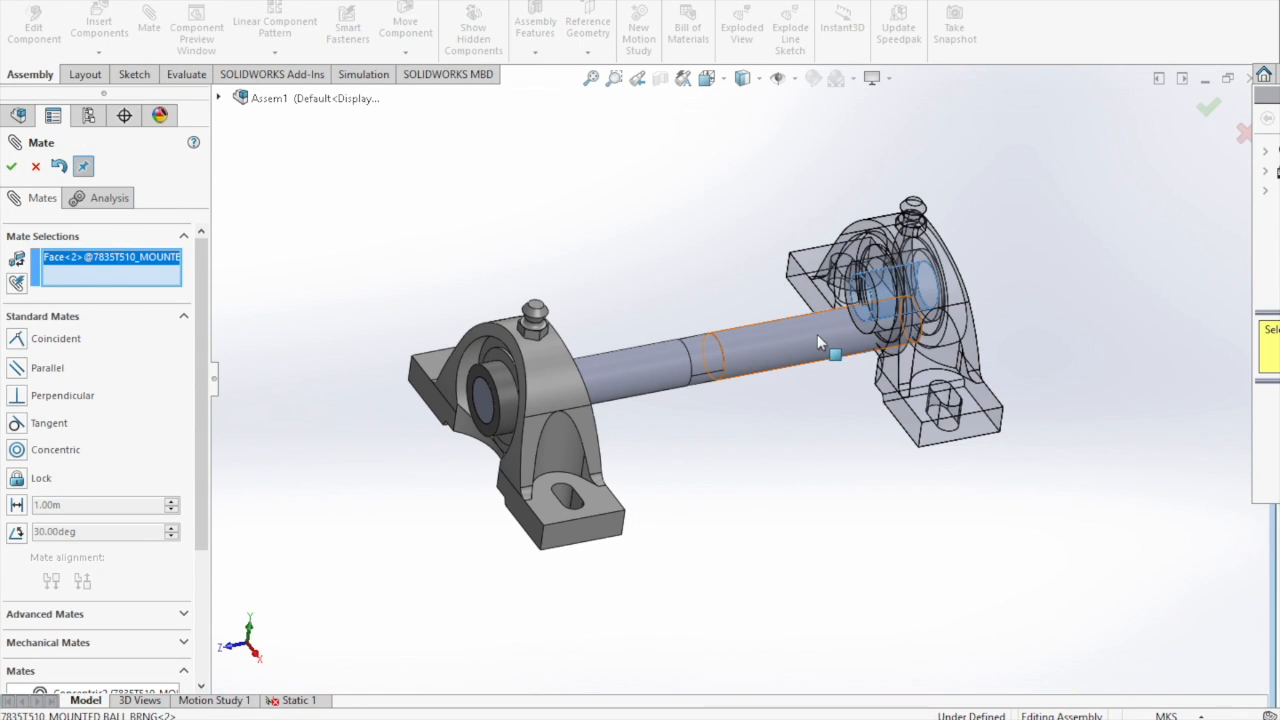
{"action": "left_click", "coordinate": [814, 335]}
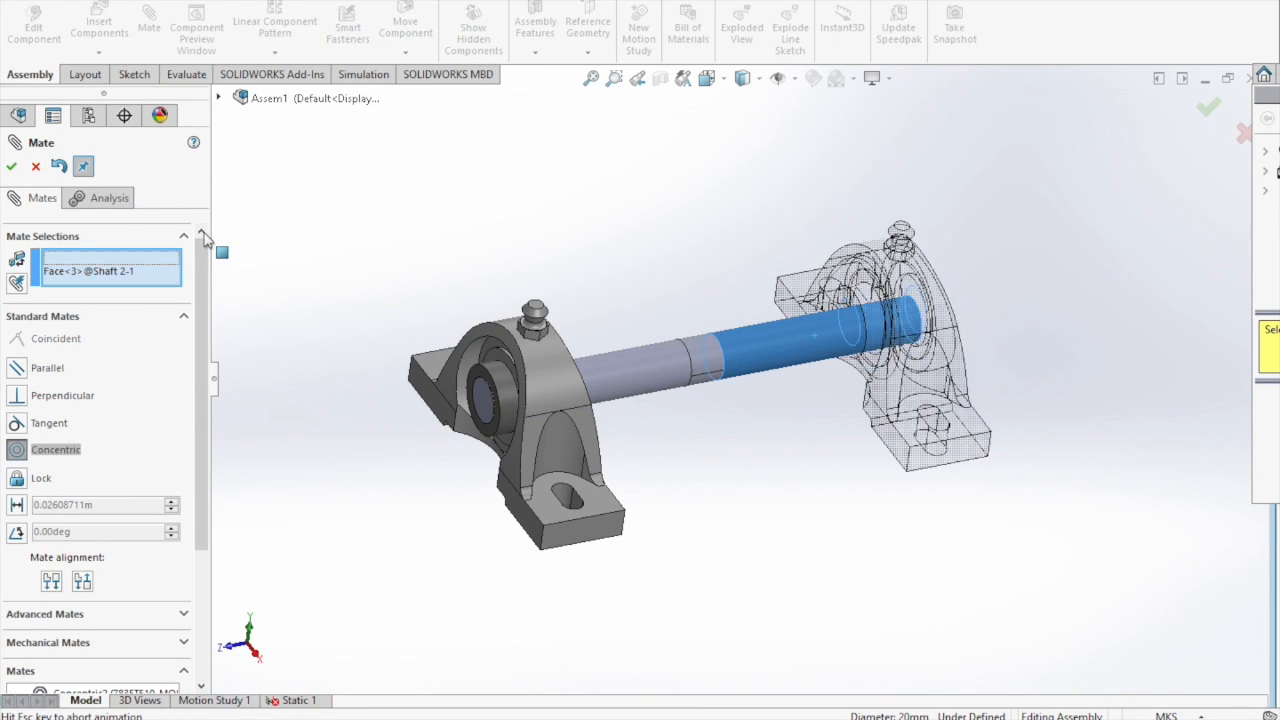
{"action": "left_click", "coordinate": [11, 166]}
{"action": "mouse_move", "coordinate": [668, 508]}
{"action": "middle_mouse_down"}
{"action": "mouse_move", "coordinate": [657, 531]}
{"action": "mouse_move", "coordinate": [645, 515]}
{"action": "middle_mouse_up"}
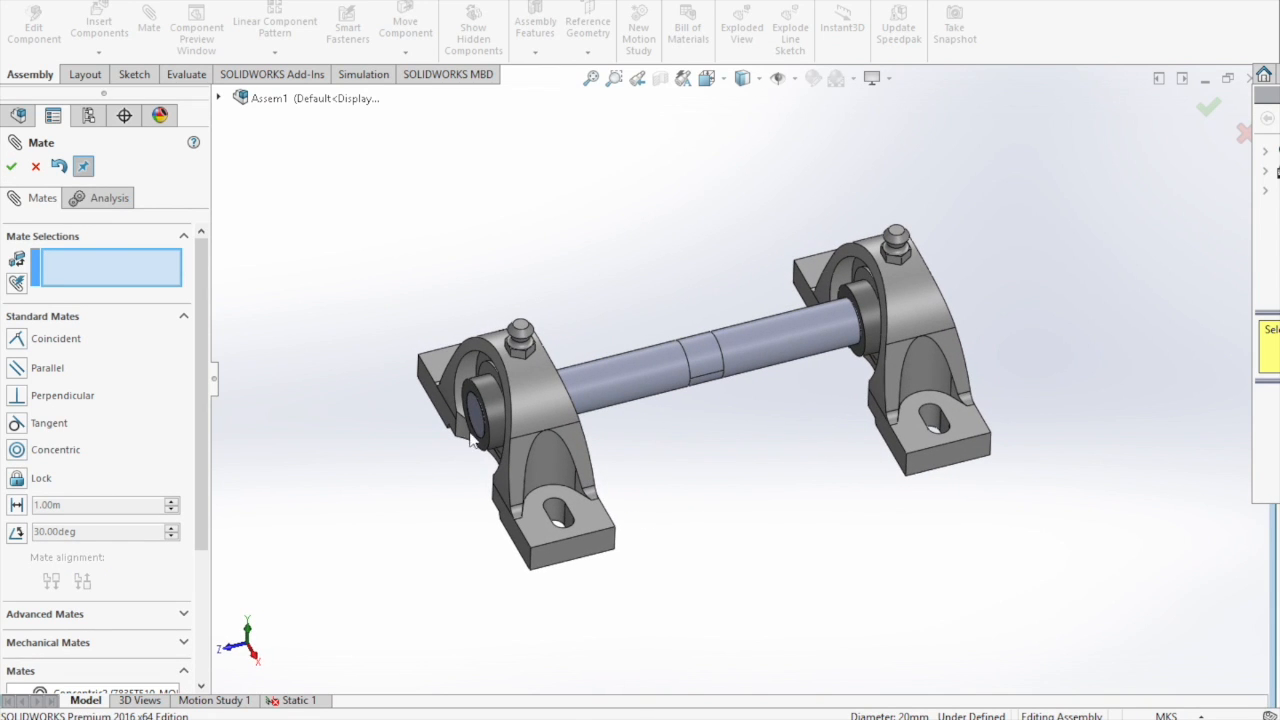
{"action": "left_click", "coordinate": [11, 166]}
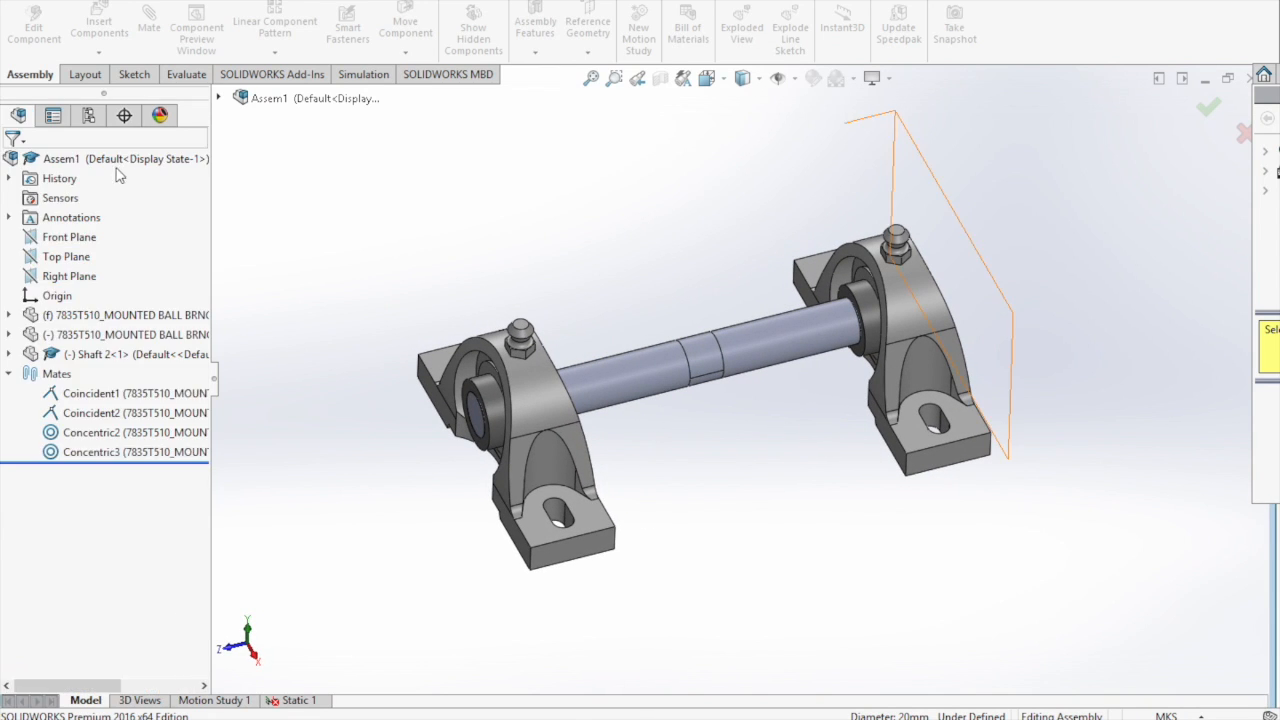
- Run Interference Detection on the whole assembly with coincidence treated as interference
{"action": "left_click", "coordinate": [84, 74]}
{"action": "left_click", "coordinate": [194, 80]}
{"action": "left_click", "coordinate": [78, 48]}
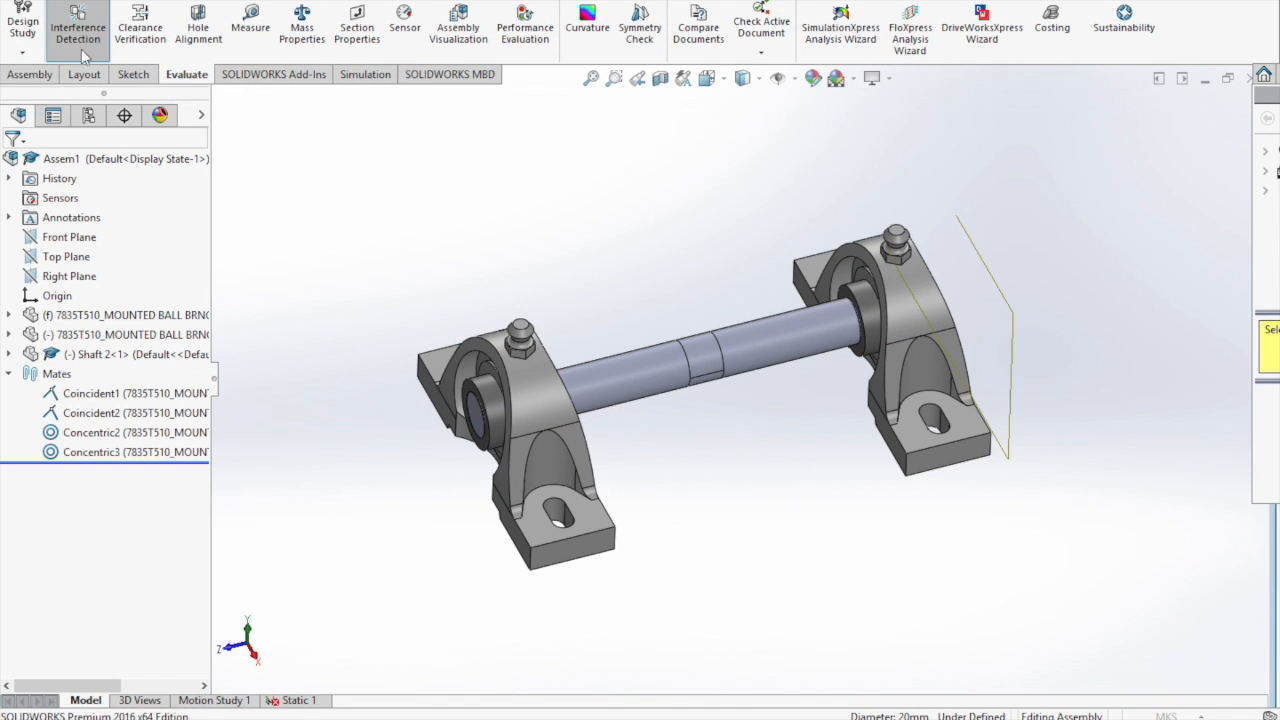
{"action": "middle_click_drag", "start_coordinate": [382, 355], "coordinate": [440, 330]}
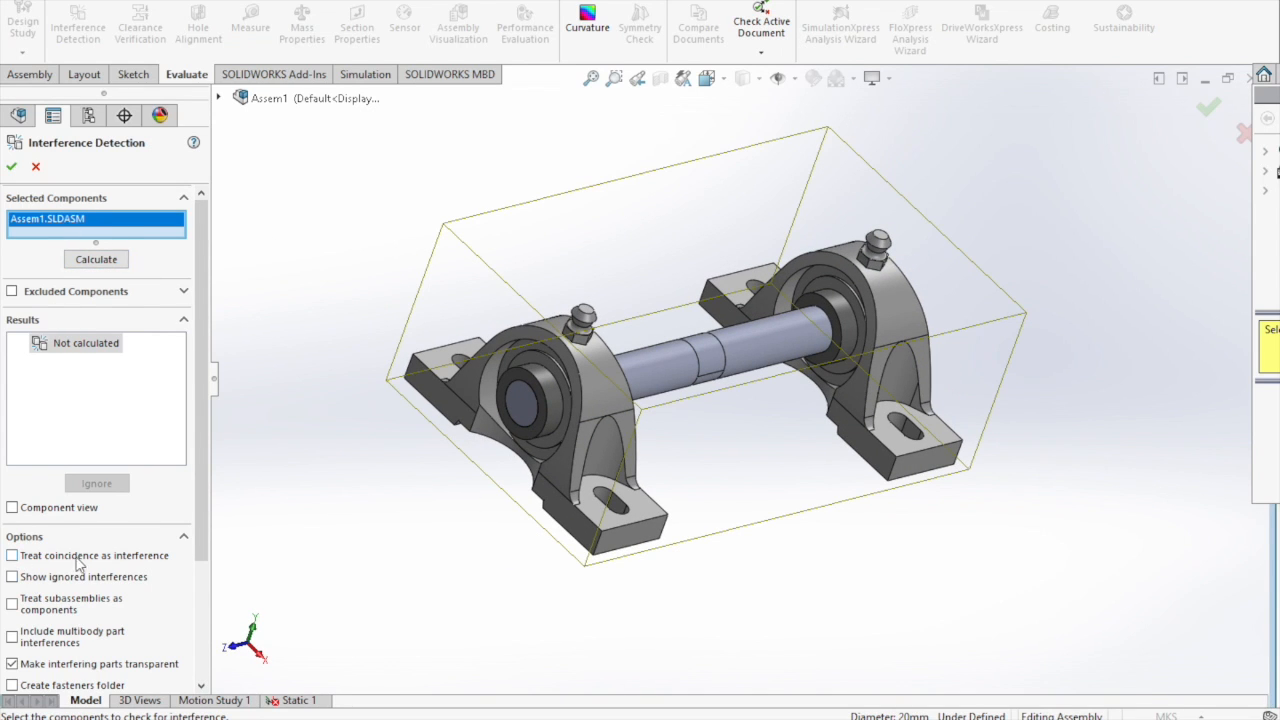
{"action": "left_click", "coordinate": [12, 556]}
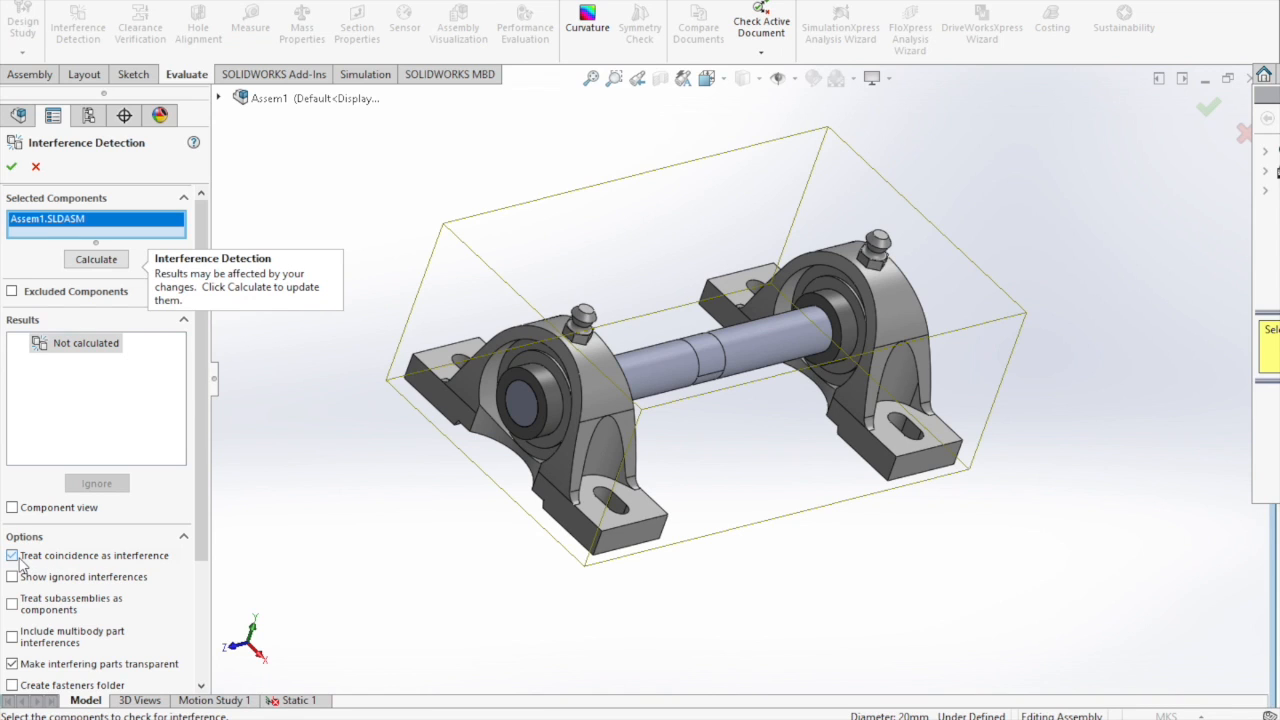
{"action": "left_click", "coordinate": [93, 262]}
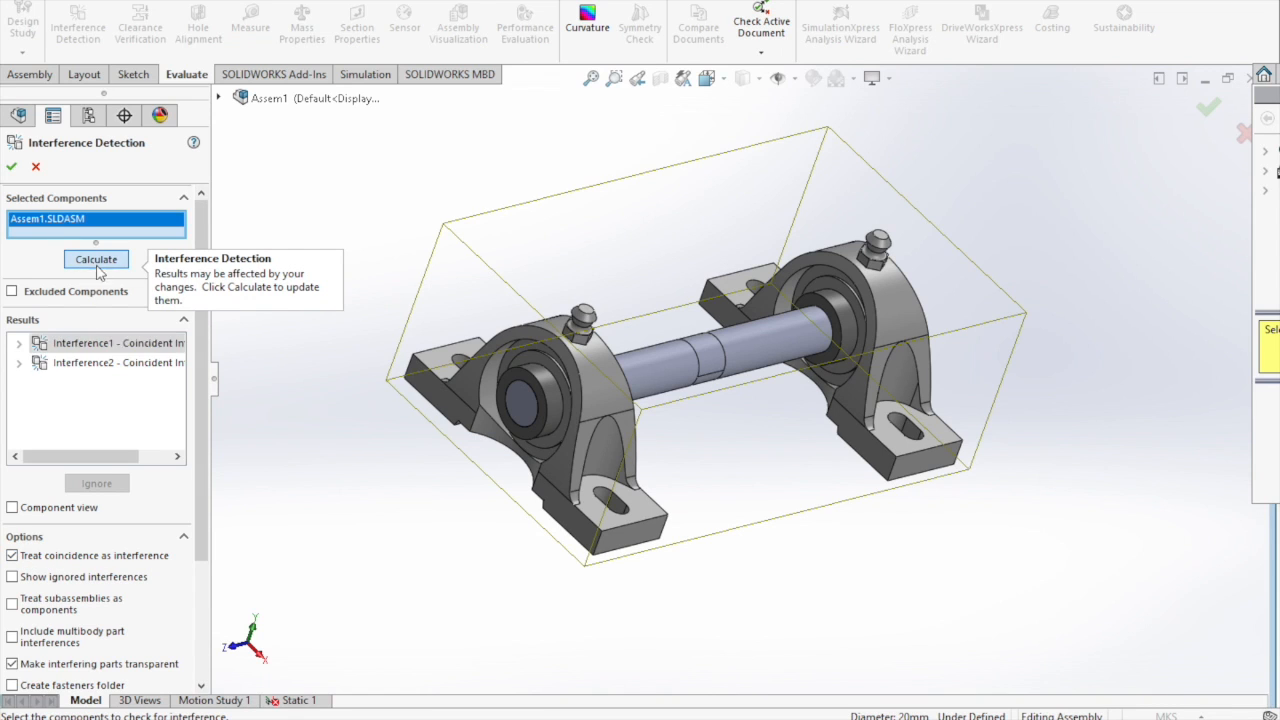
- Inspect the coincident interferences between the shaft and the bearings and close the check
{"action": "left_click", "coordinate": [72, 366]}
{"action": "left_click", "coordinate": [80, 343]}
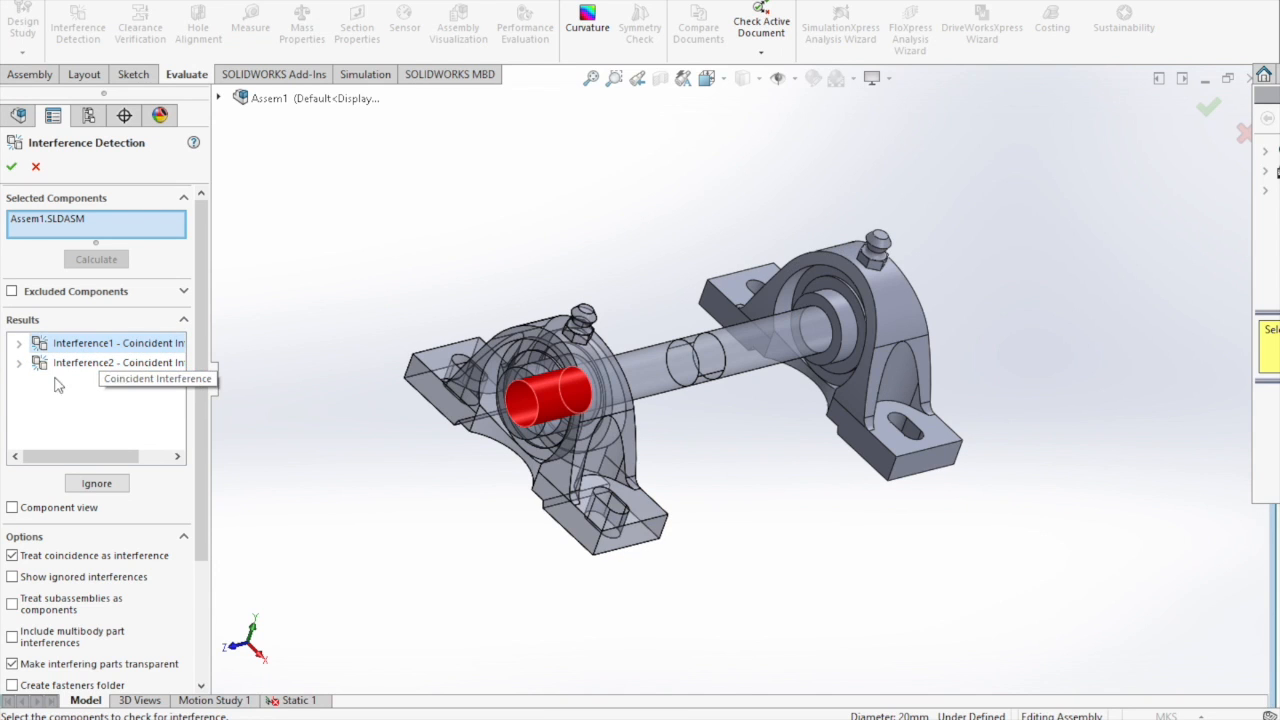
{"action": "left_click", "coordinate": [14, 168]}
{"action": "middle_click_drag", "start_coordinate": [905, 505], "coordinate": [867, 517]}
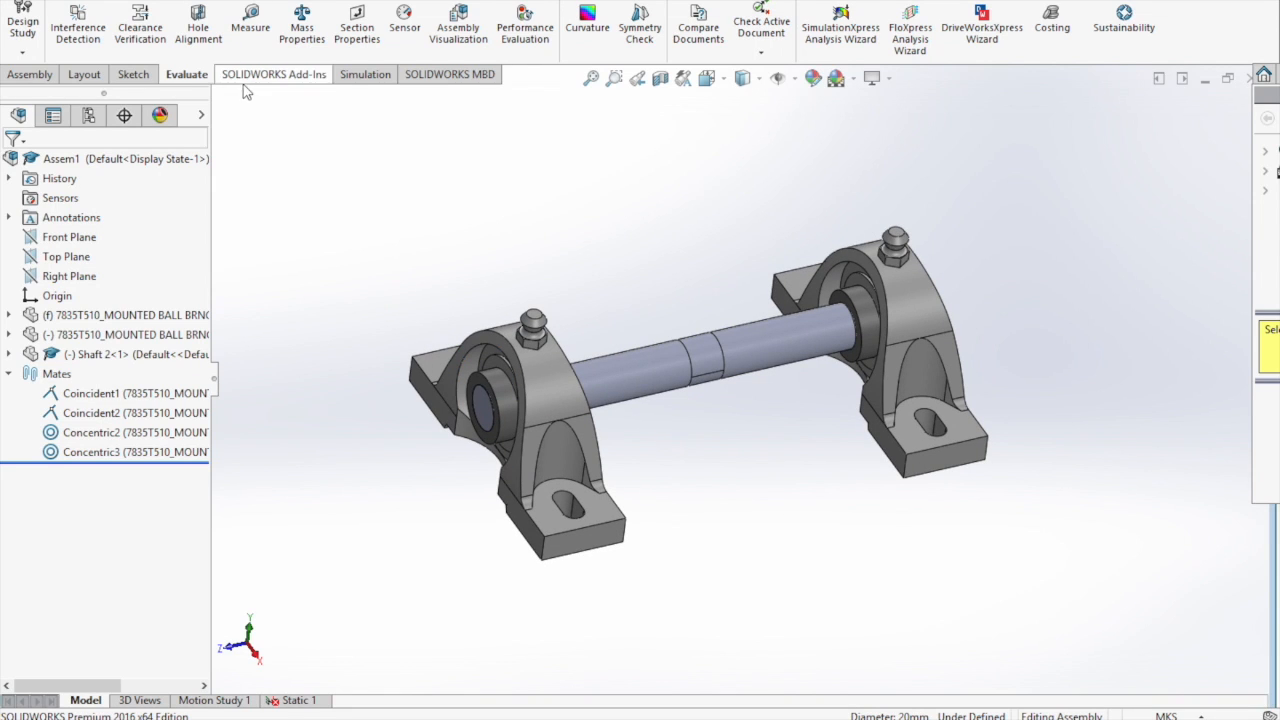
- Create a new static simulation study for the shaft and bearing assembly
{"action": "left_click", "coordinate": [363, 75]}
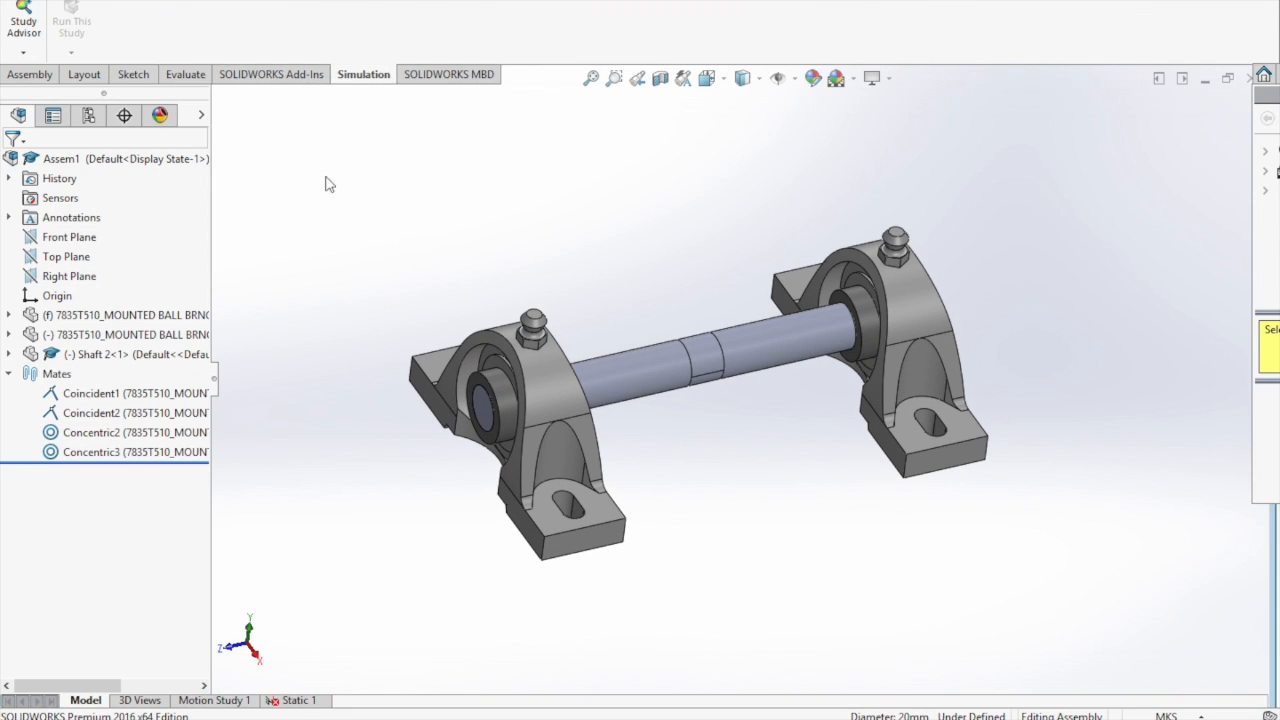
{"action": "left_click", "coordinate": [23, 51]}
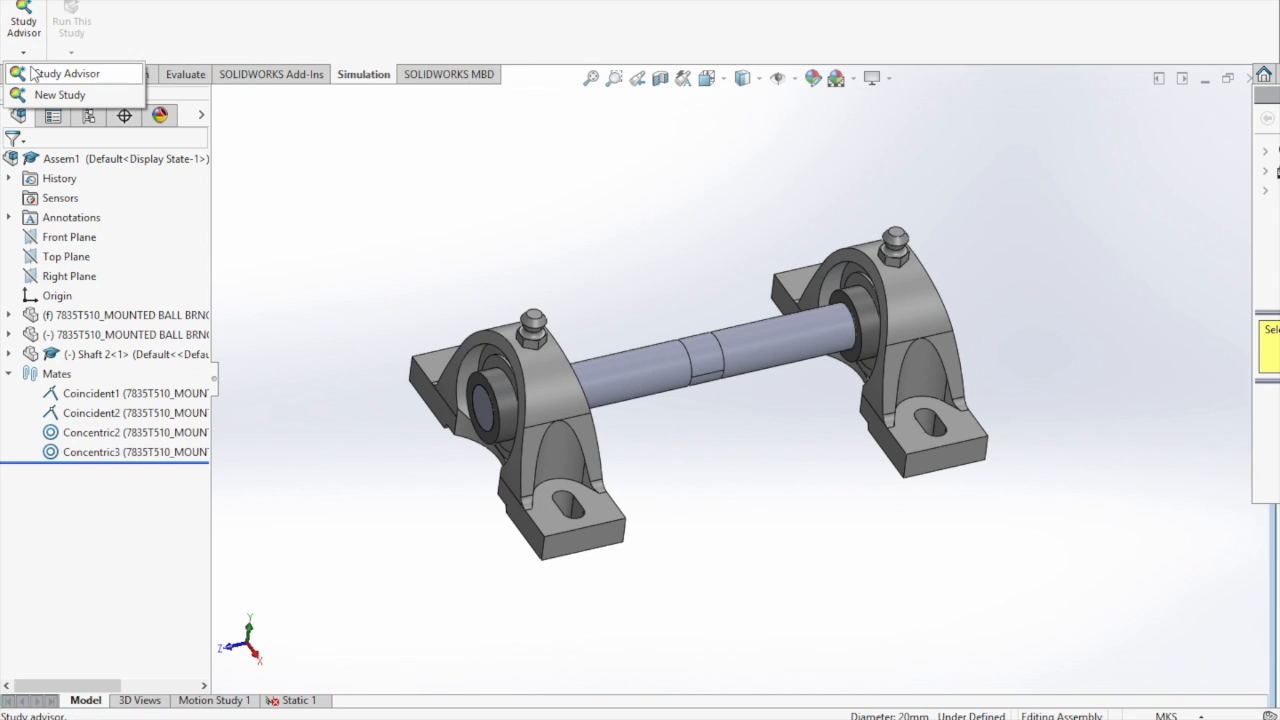
{"action": "left_click", "coordinate": [40, 95]}
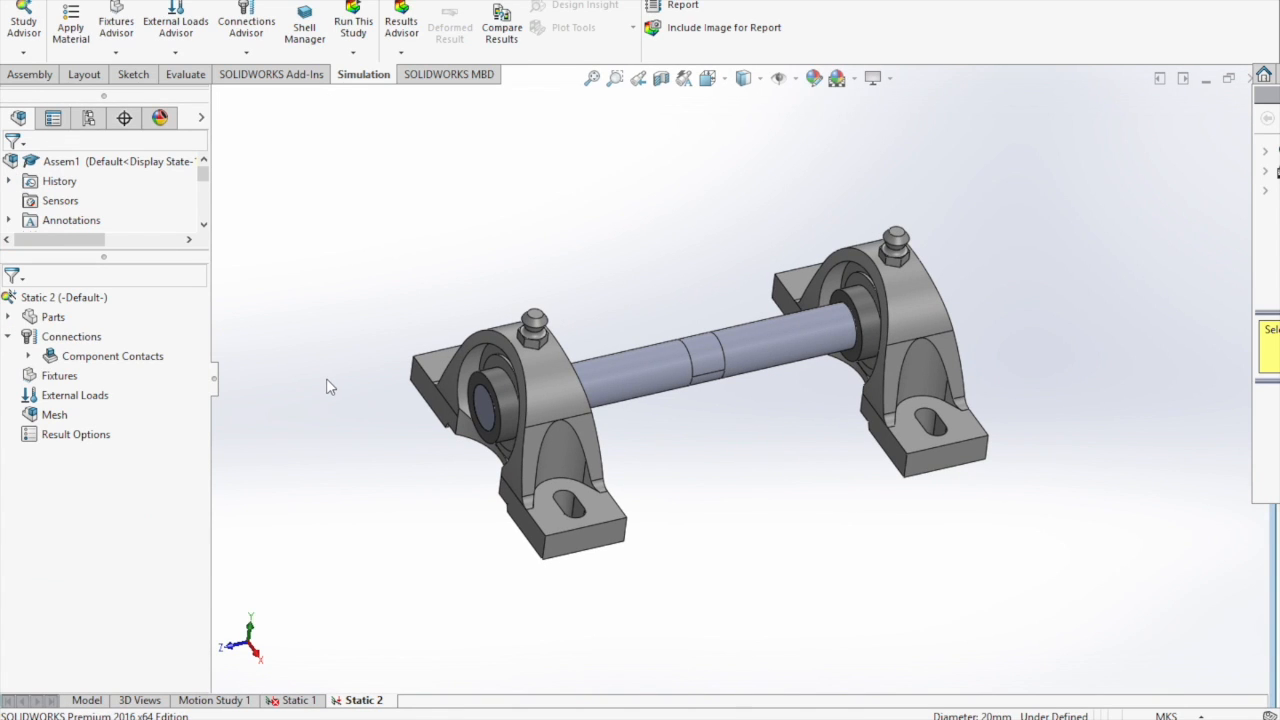
- Apply Alloy Steel to both mounted bearings and the shaft in the study
{"action": "left_click", "coordinate": [8, 317]}
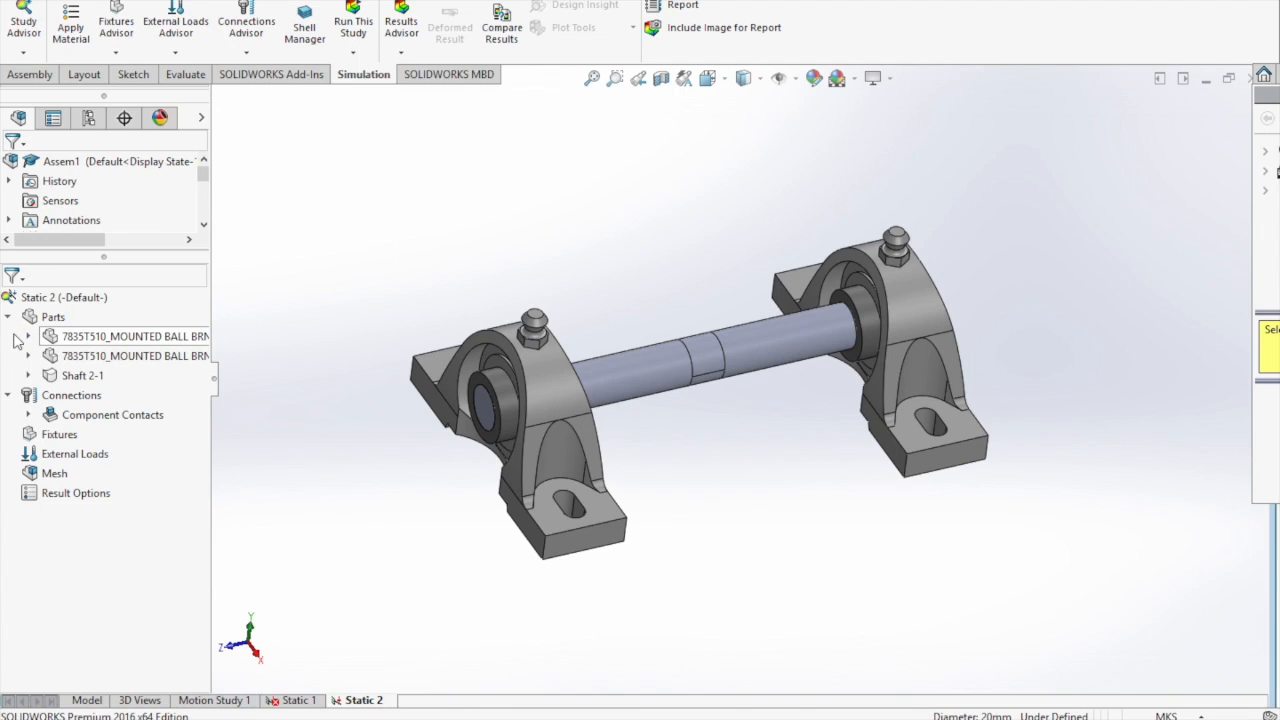
{"action": "left_click_drag", "start_coordinate": [85, 345], "coordinate": [185, 389]}
{"action": "right_click", "coordinate": [64, 356]}
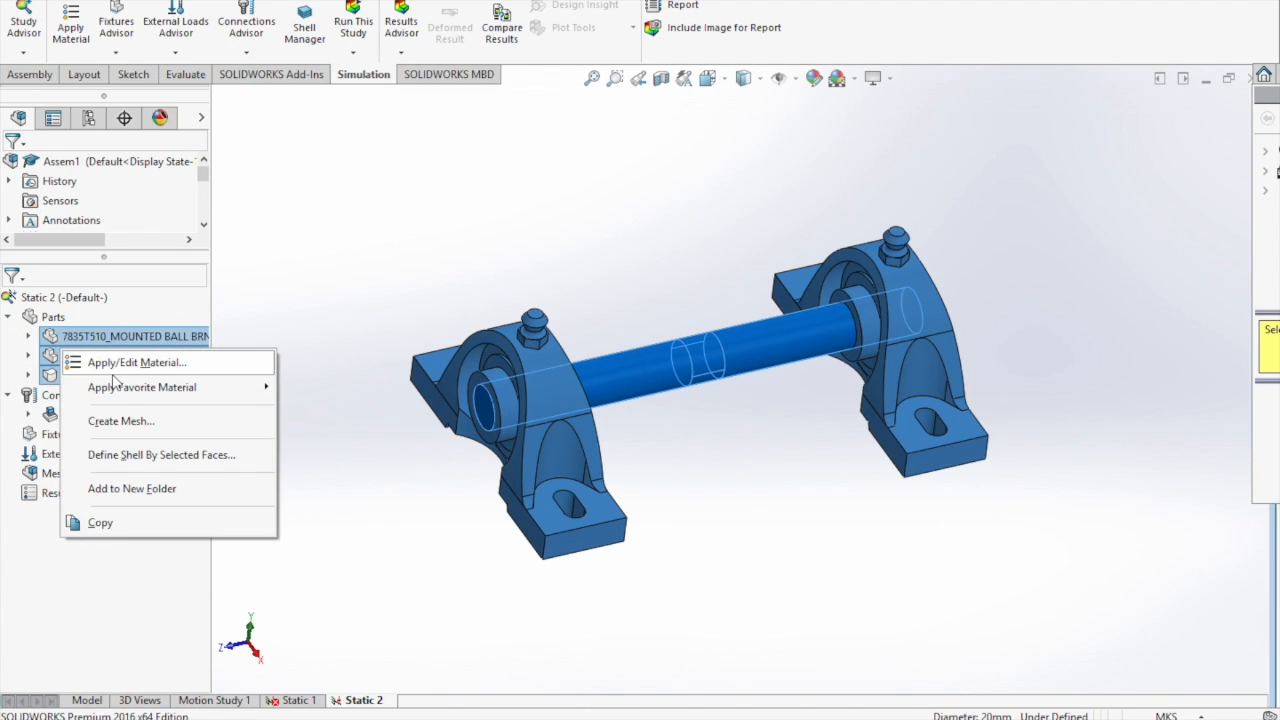
{"action": "left_click", "coordinate": [118, 368]}
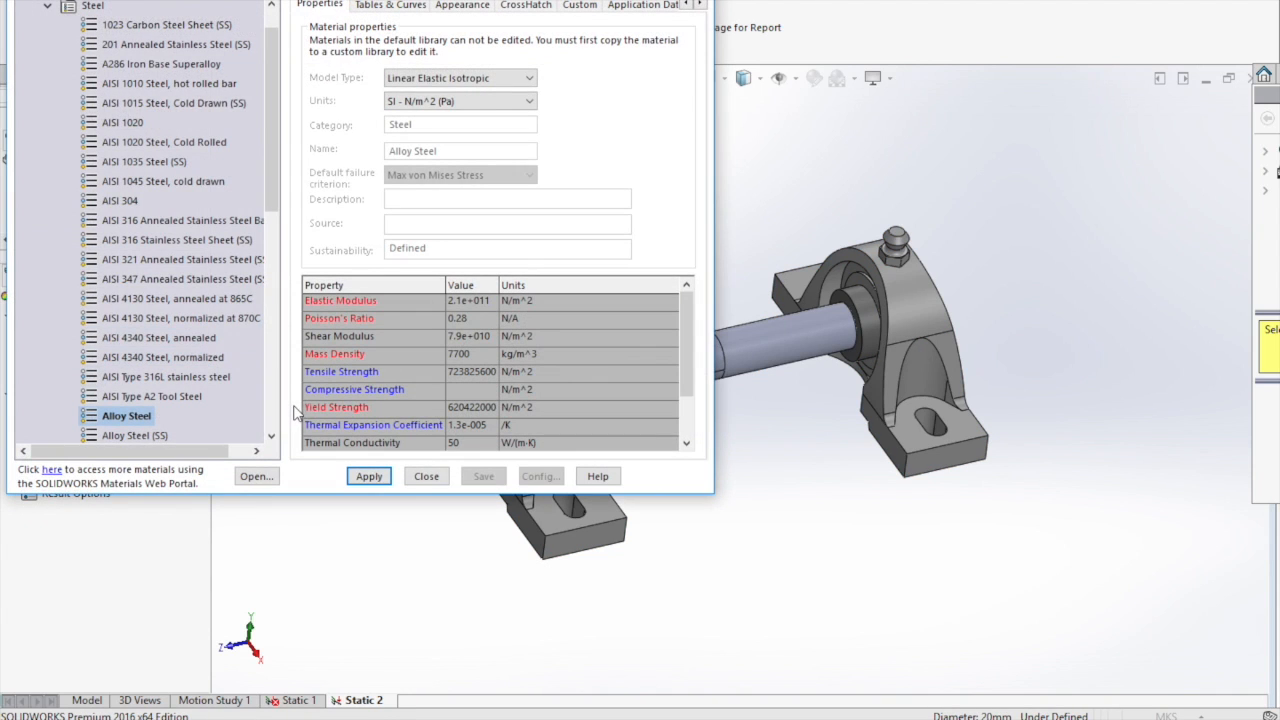
{"action": "left_click", "coordinate": [369, 477]}
{"action": "left_click", "coordinate": [425, 477]}
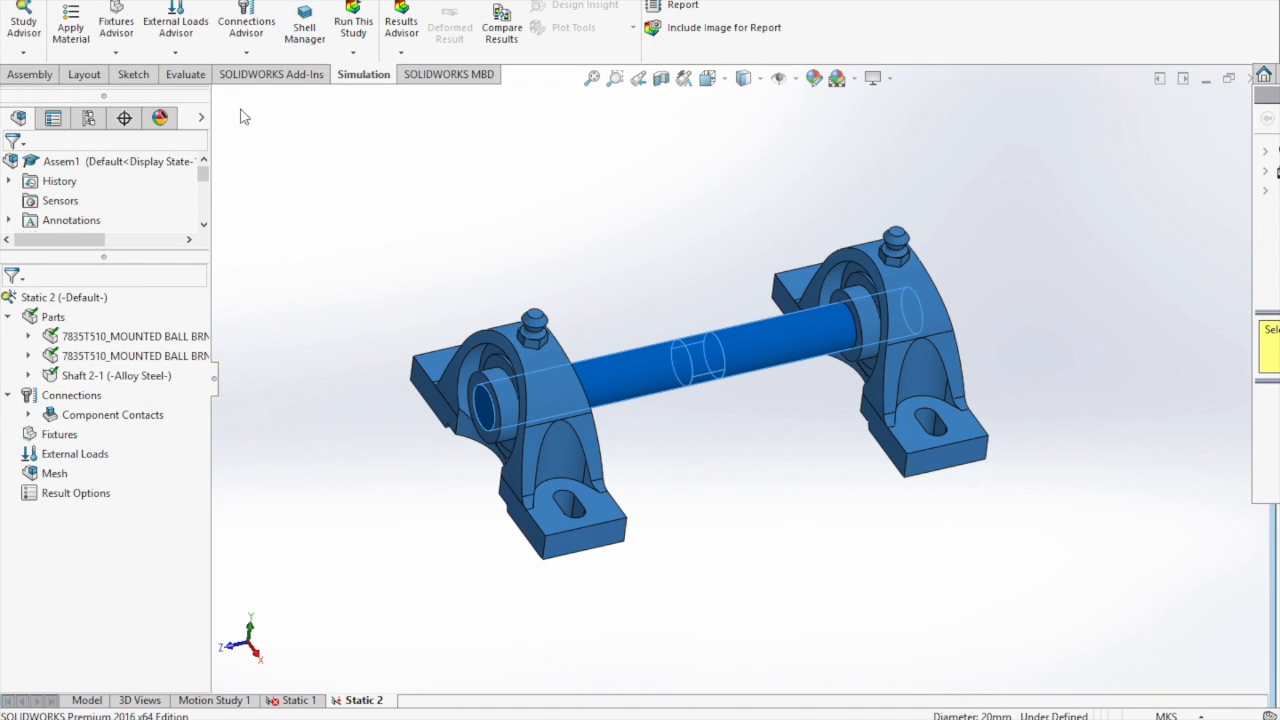
{"action": "left_click", "coordinate": [389, 347]}
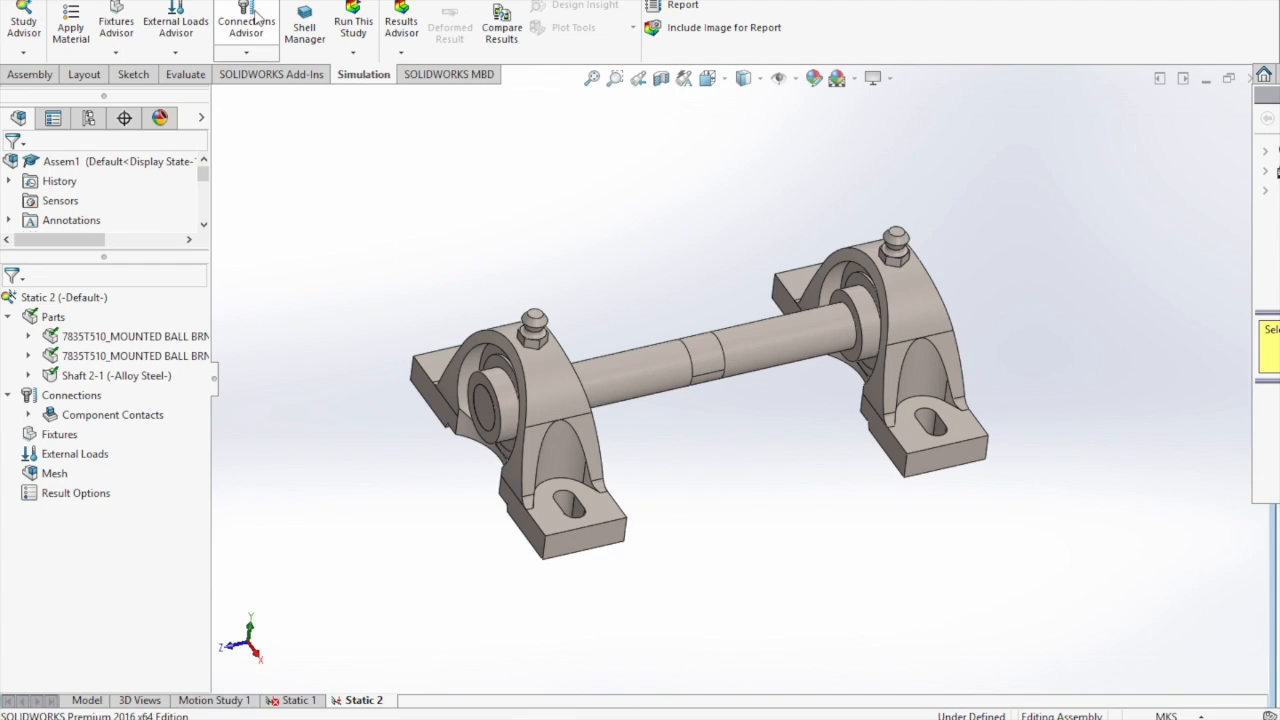
- Automatically find contact sets between touching faces, with both bearings and the shaft as the components
{"action": "left_click", "coordinate": [246, 52]}
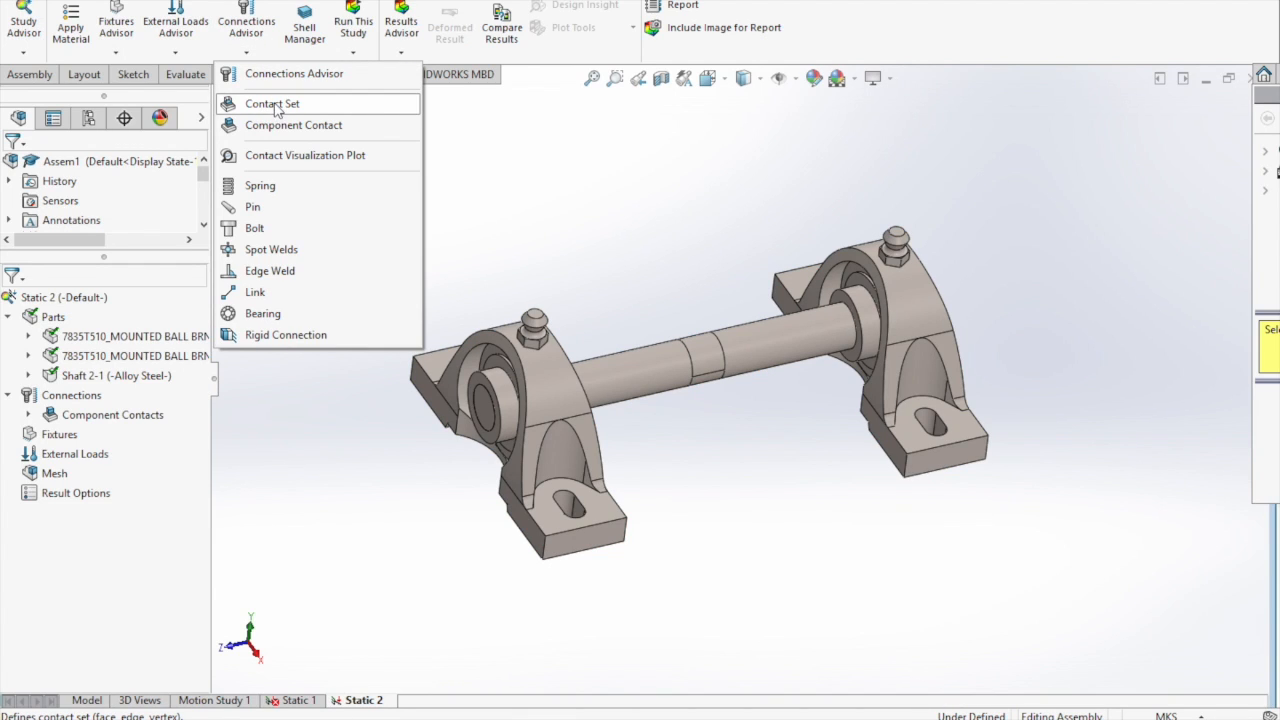
{"action": "left_click", "coordinate": [272, 104]}
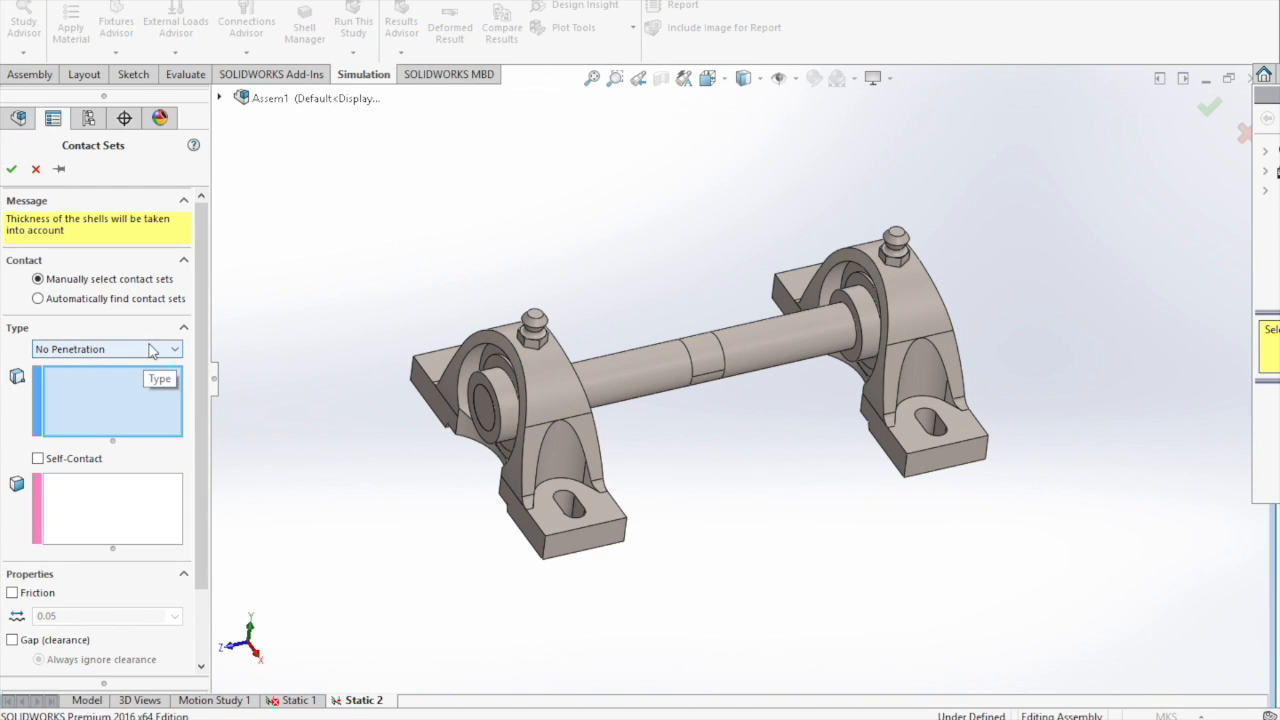
{"action": "left_click", "coordinate": [117, 303]}
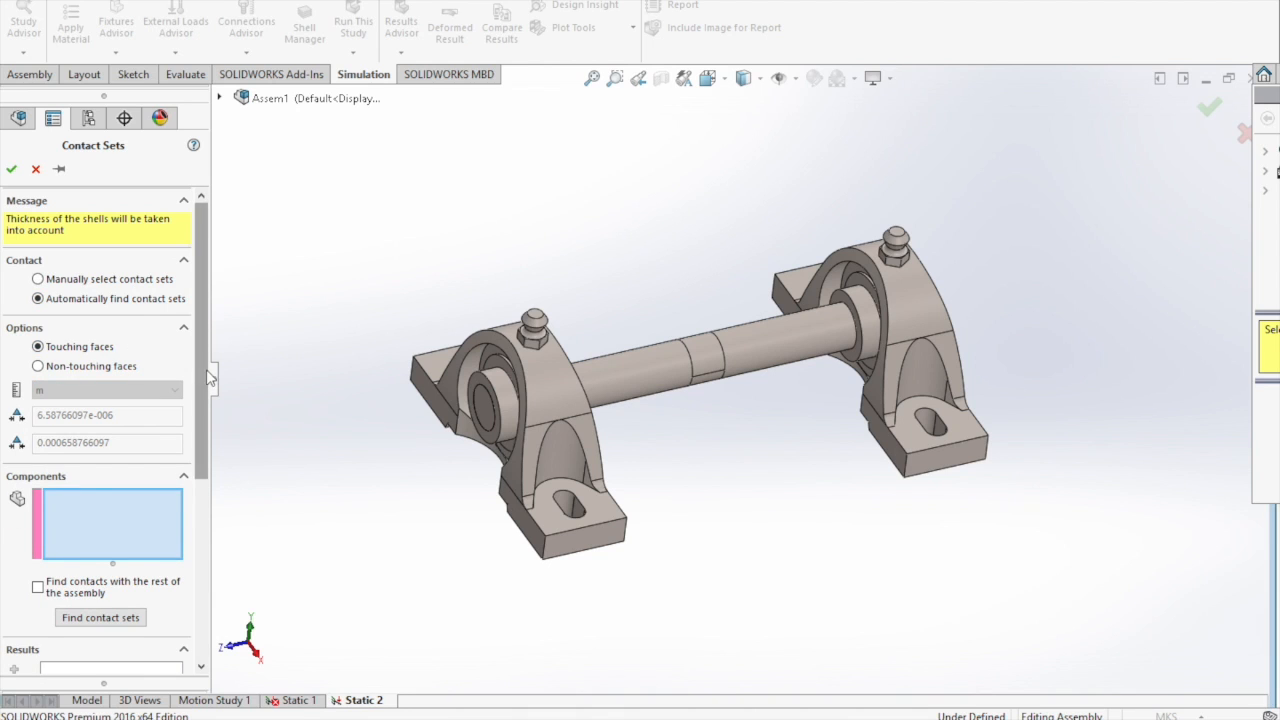
{"action": "scroll", "coordinate": [210, 378], "scroll_direction": "down", "scroll_amount": 3}
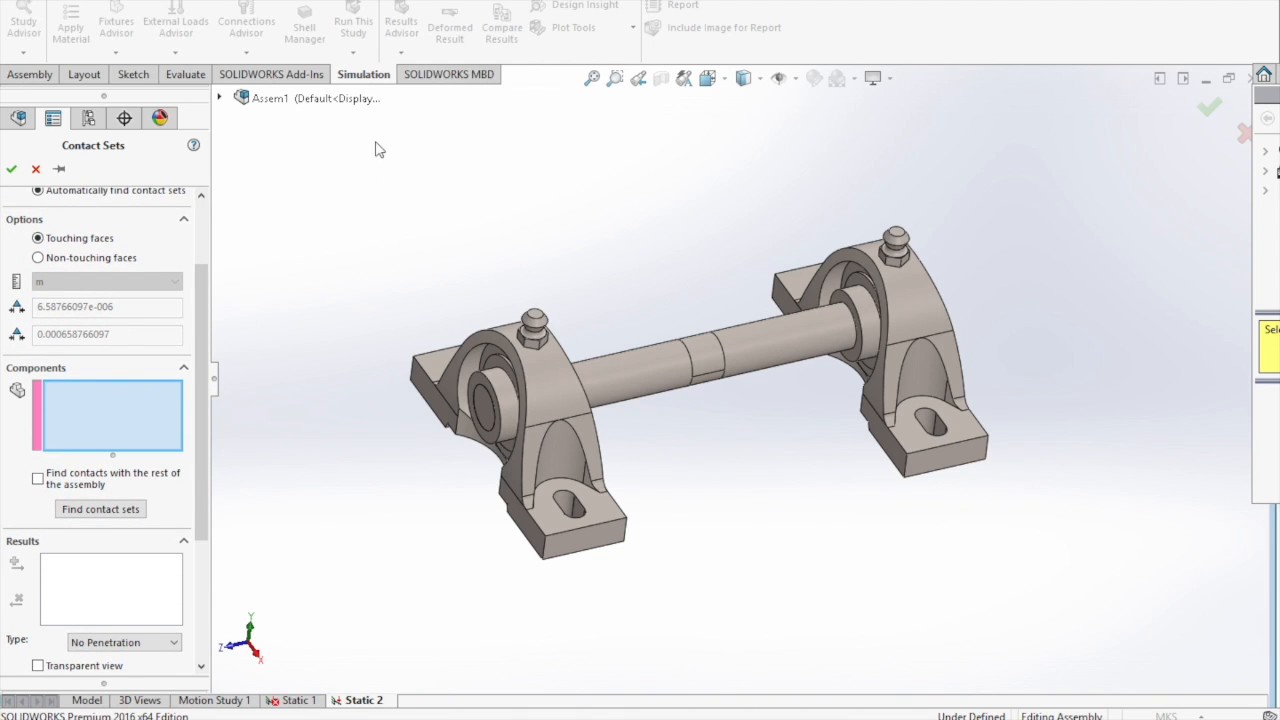
{"action": "left_click_drag", "start_coordinate": [958, 403], "coordinate": [1010, 622]}
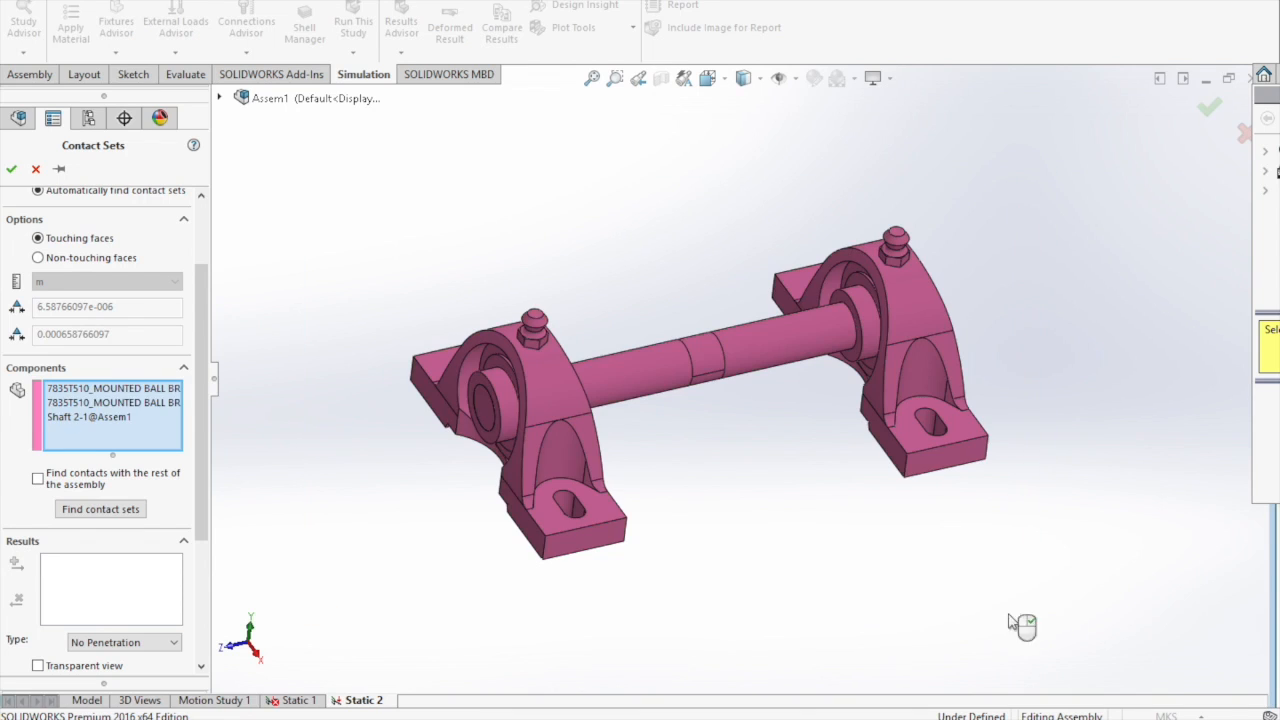
{"action": "left_click", "coordinate": [97, 512]}
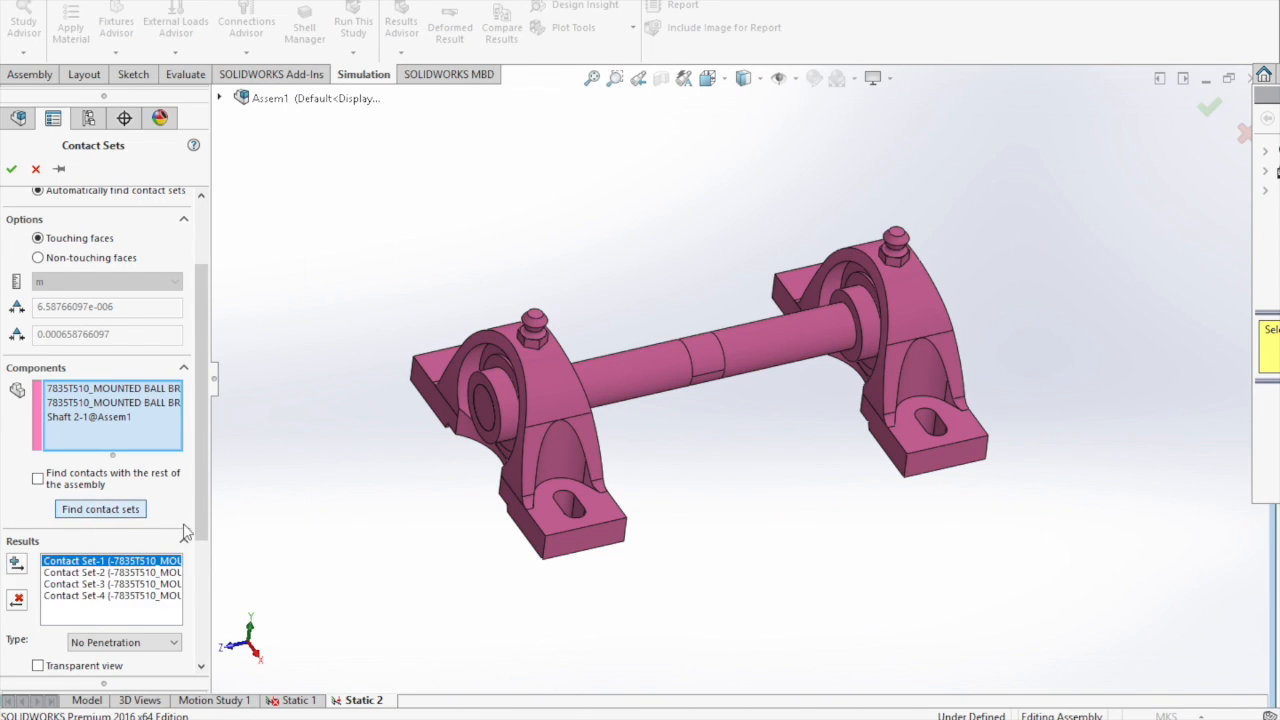
- Review the detected contact sets in turn and create Contact Set-1 with the No Penetration type
{"action": "left_click", "coordinate": [112, 573]}
{"action": "left_click", "coordinate": [112, 584]}
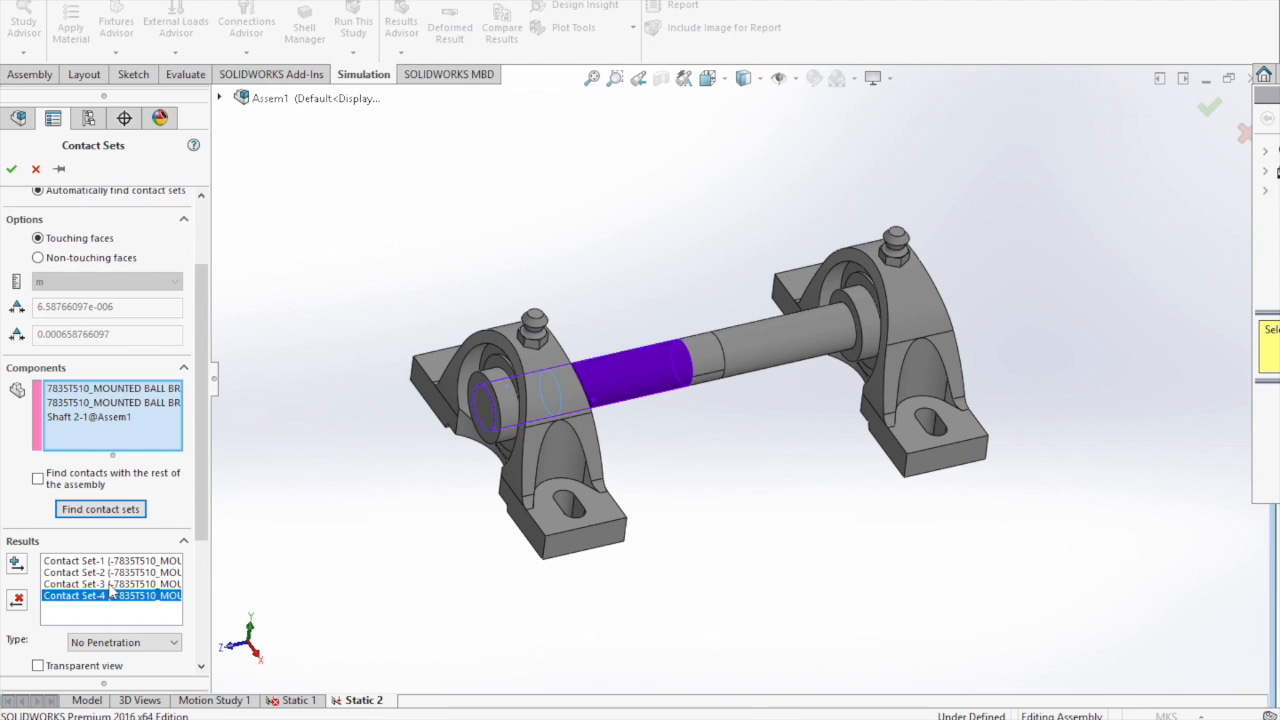
{"action": "left_click", "coordinate": [111, 584]}
{"action": "left_click", "coordinate": [111, 572]}
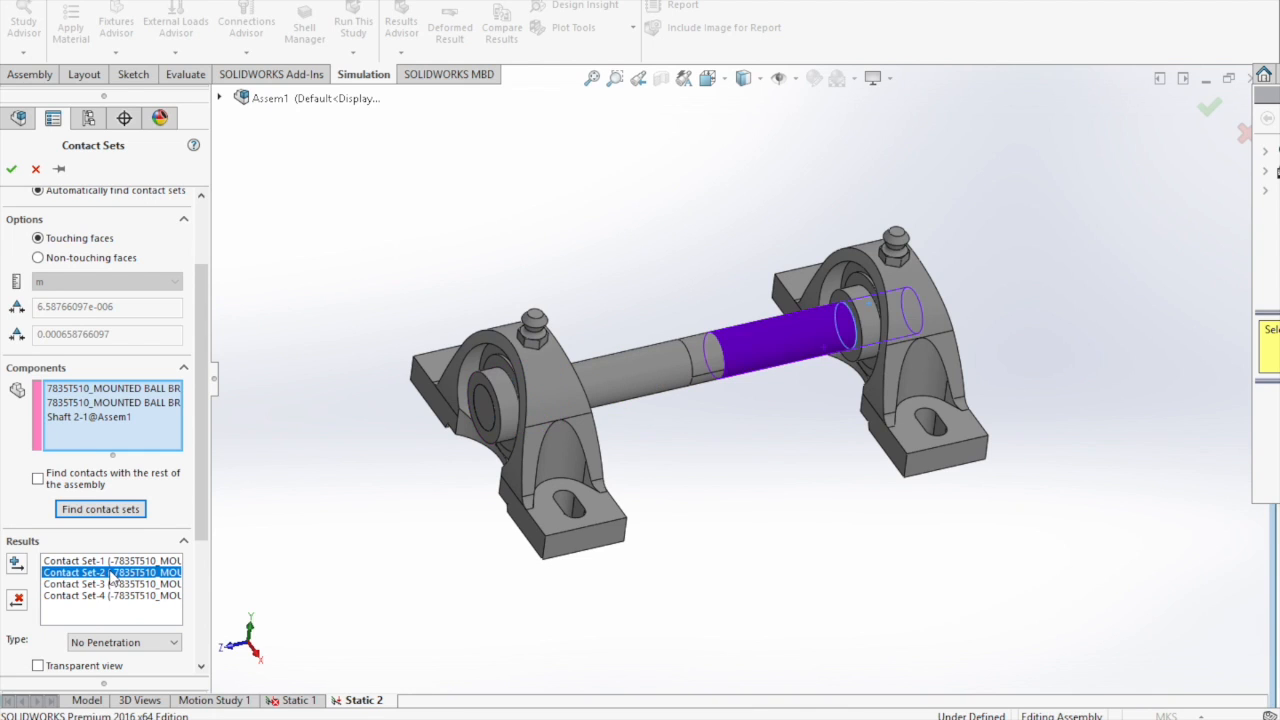
{"action": "left_click", "coordinate": [122, 561]}
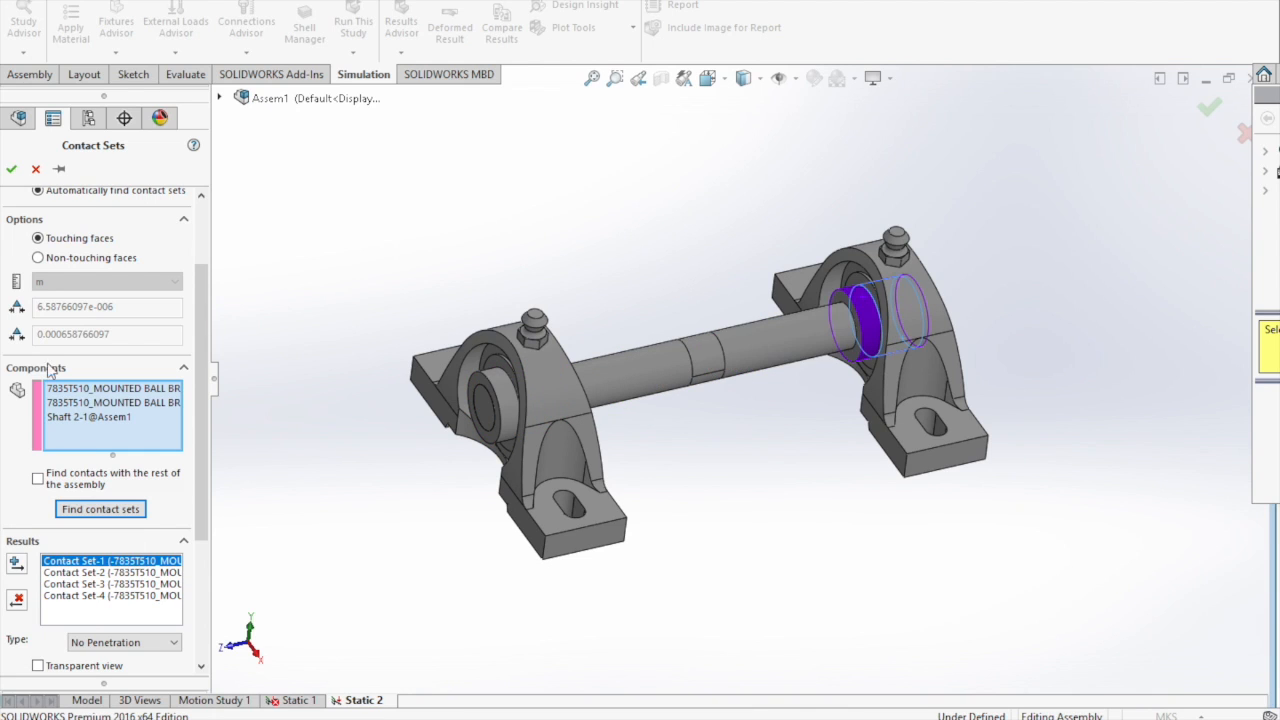
{"action": "left_click", "coordinate": [11, 169]}
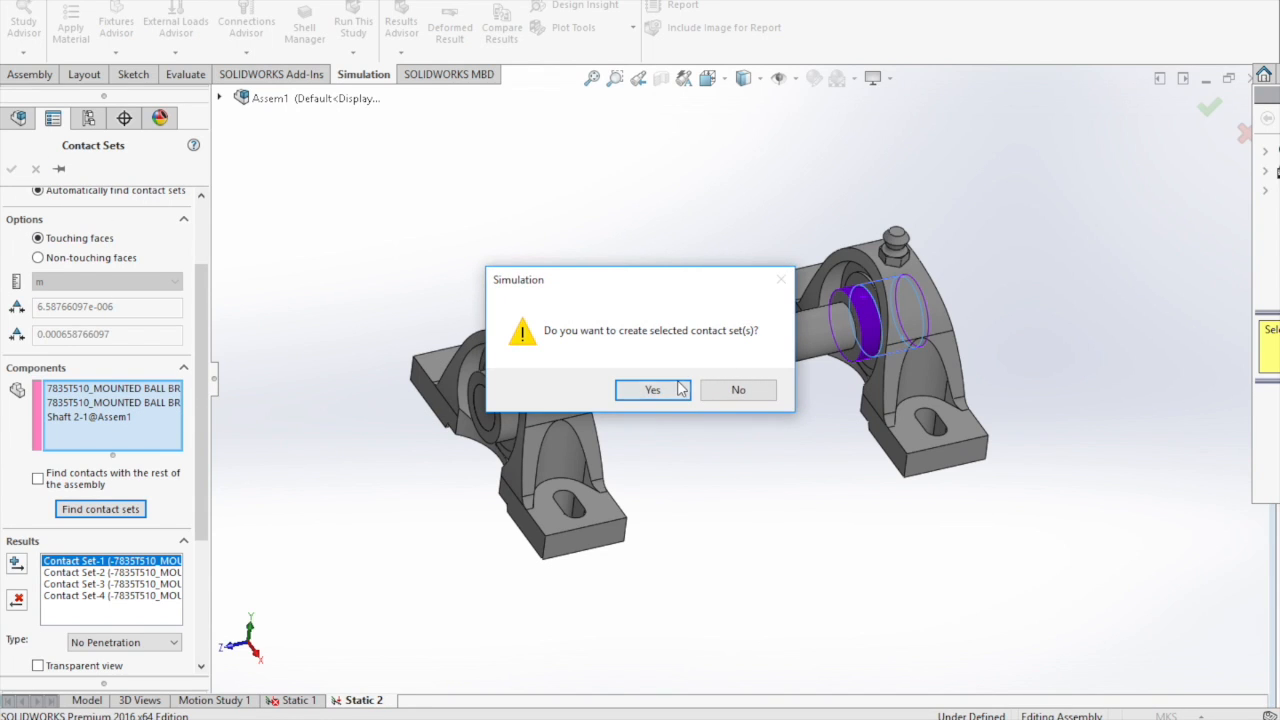
{"action": "left_click", "coordinate": [680, 389]}
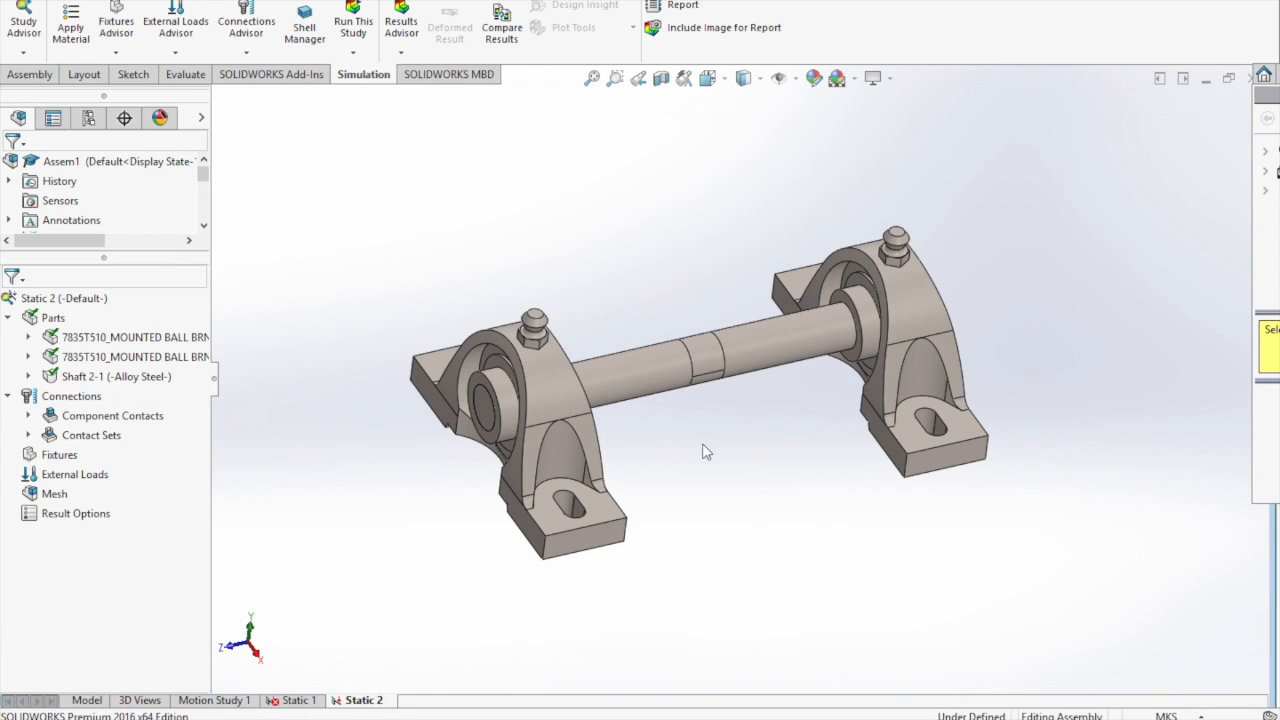
- Add a Fixed Geometry fixture to the four underside foot faces of the two bearing housings
{"action": "right_click", "coordinate": [45, 462]}
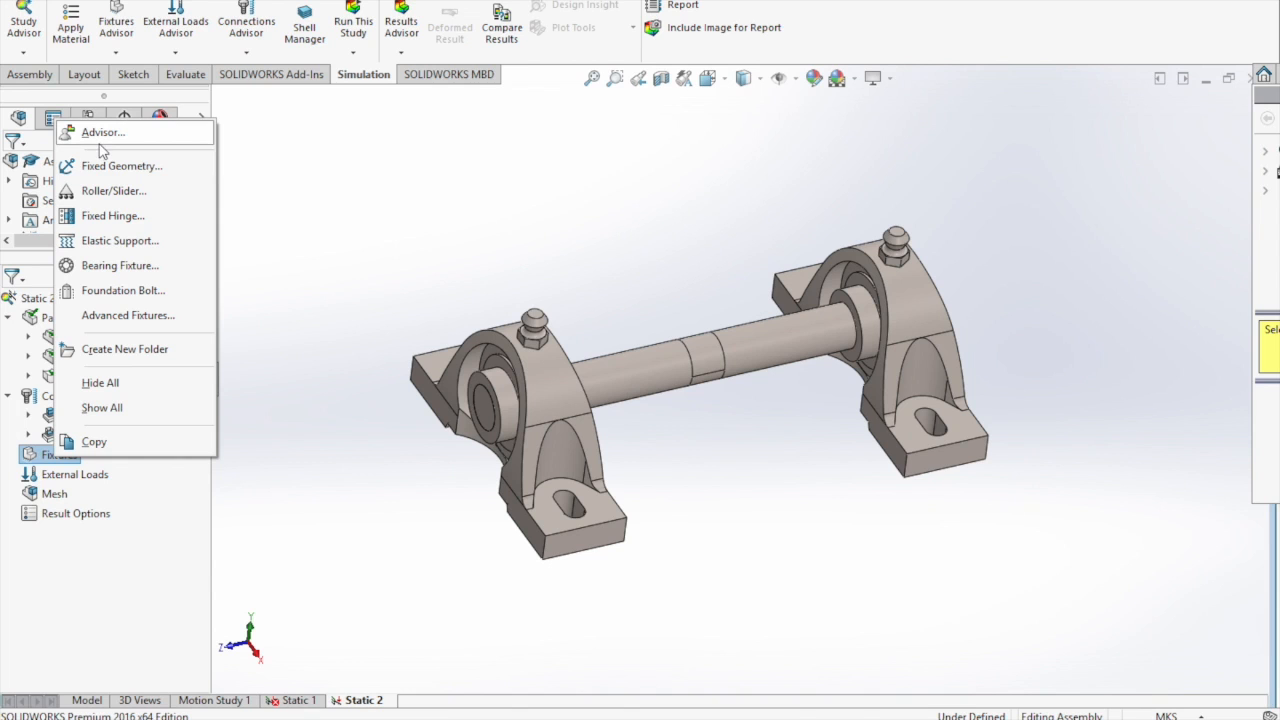
{"action": "left_click", "coordinate": [105, 165]}
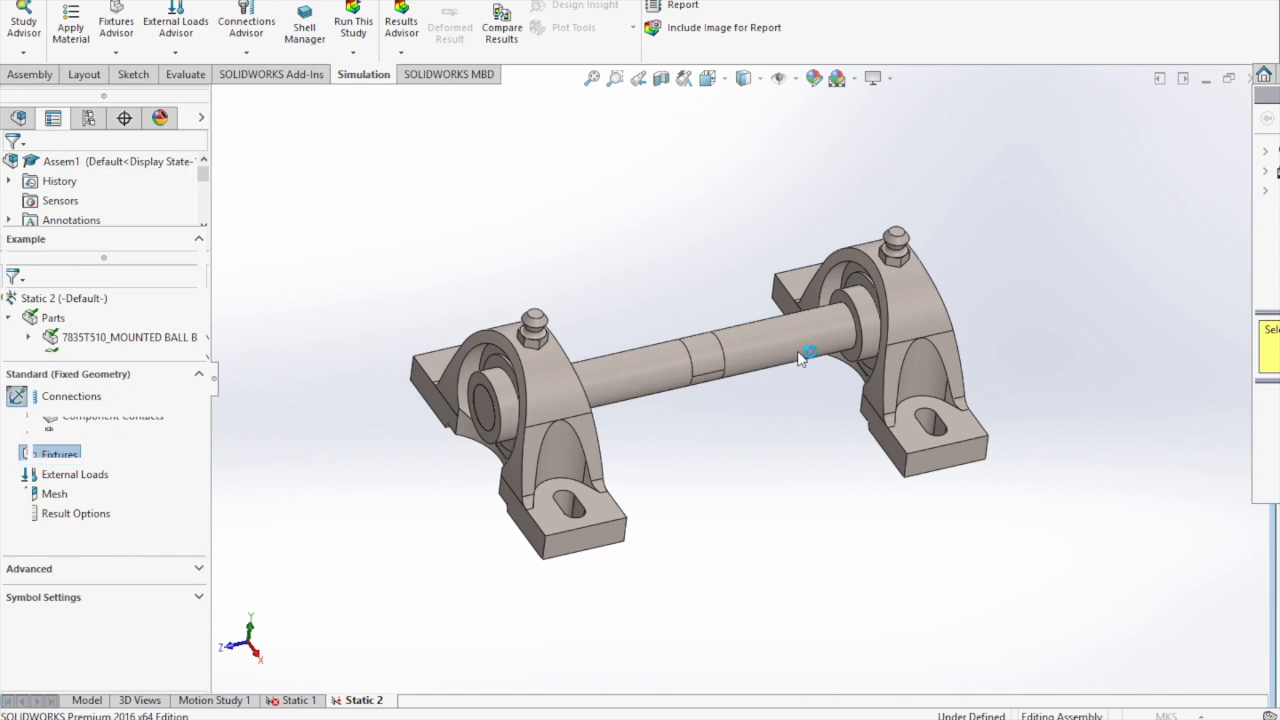
{"action": "middle_click_drag", "start_coordinate": [778, 525], "coordinate": [575, 215]}
{"action": "left_click", "coordinate": [557, 211]}
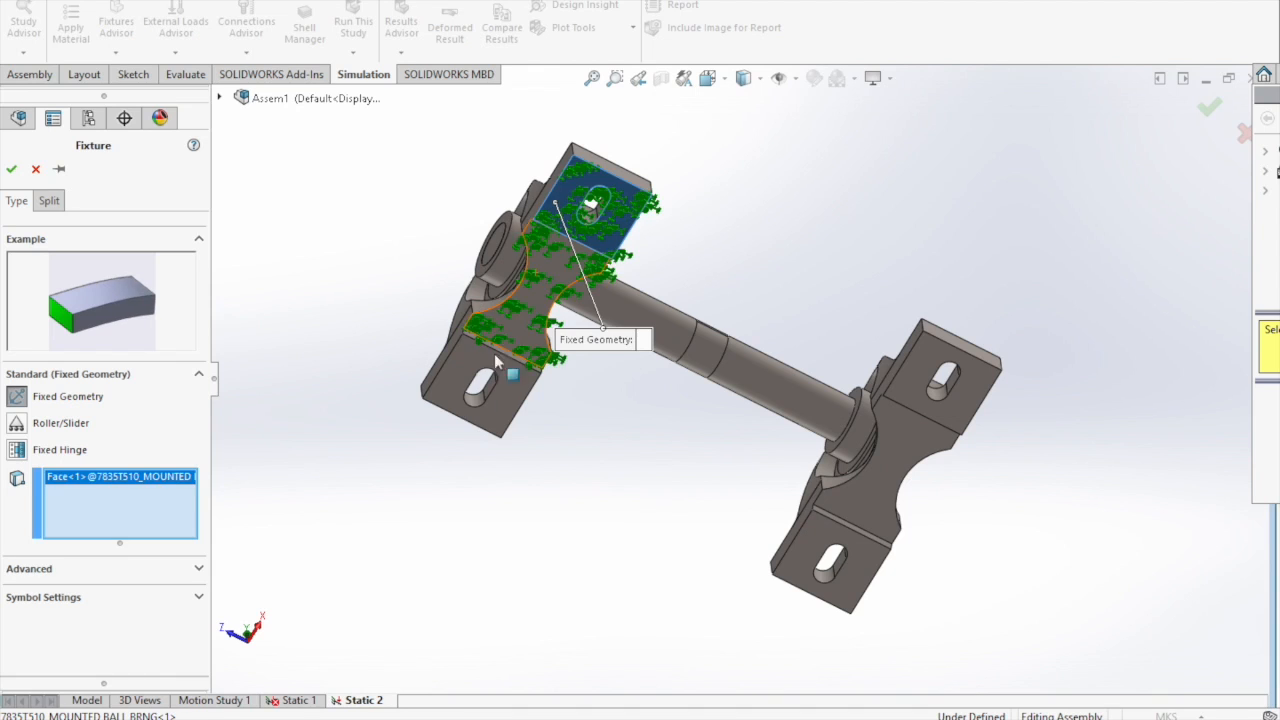
{"action": "left_click", "coordinate": [488, 378]}
{"action": "left_click", "coordinate": [821, 528]}
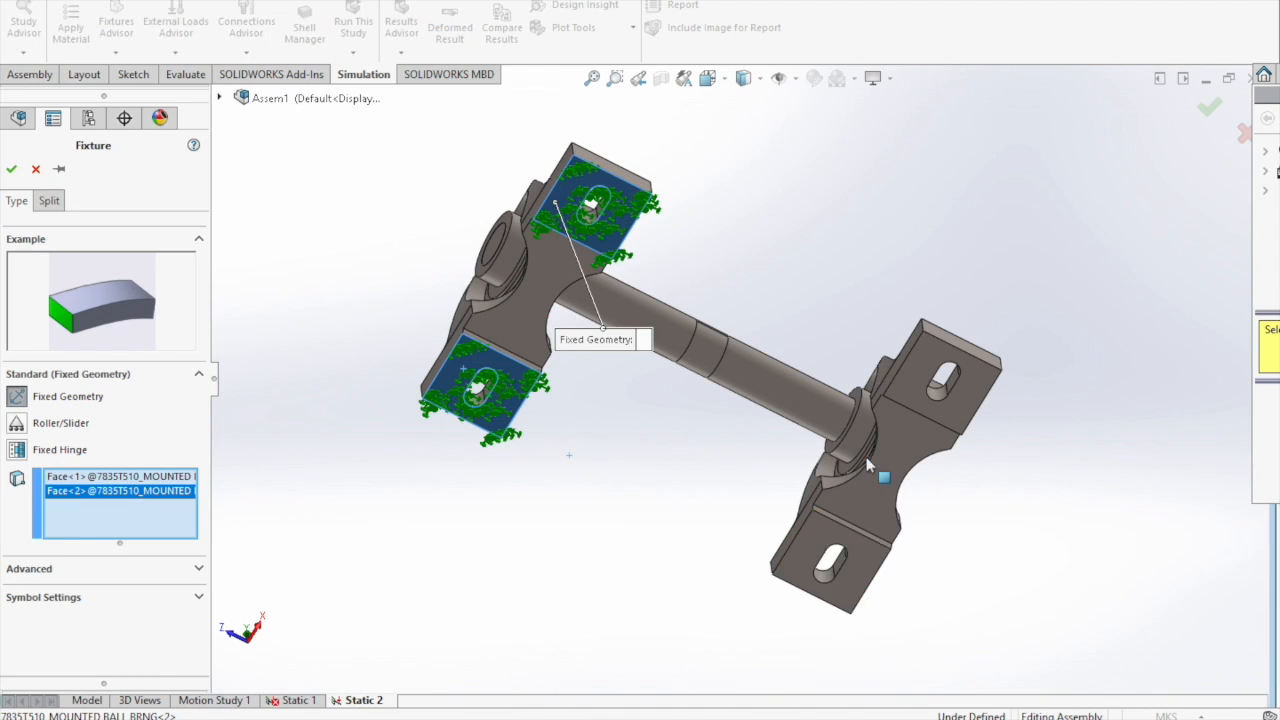
{"action": "left_click", "coordinate": [907, 400]}
{"action": "middle_click_drag", "start_coordinate": [745, 250], "coordinate": [709, 569]}
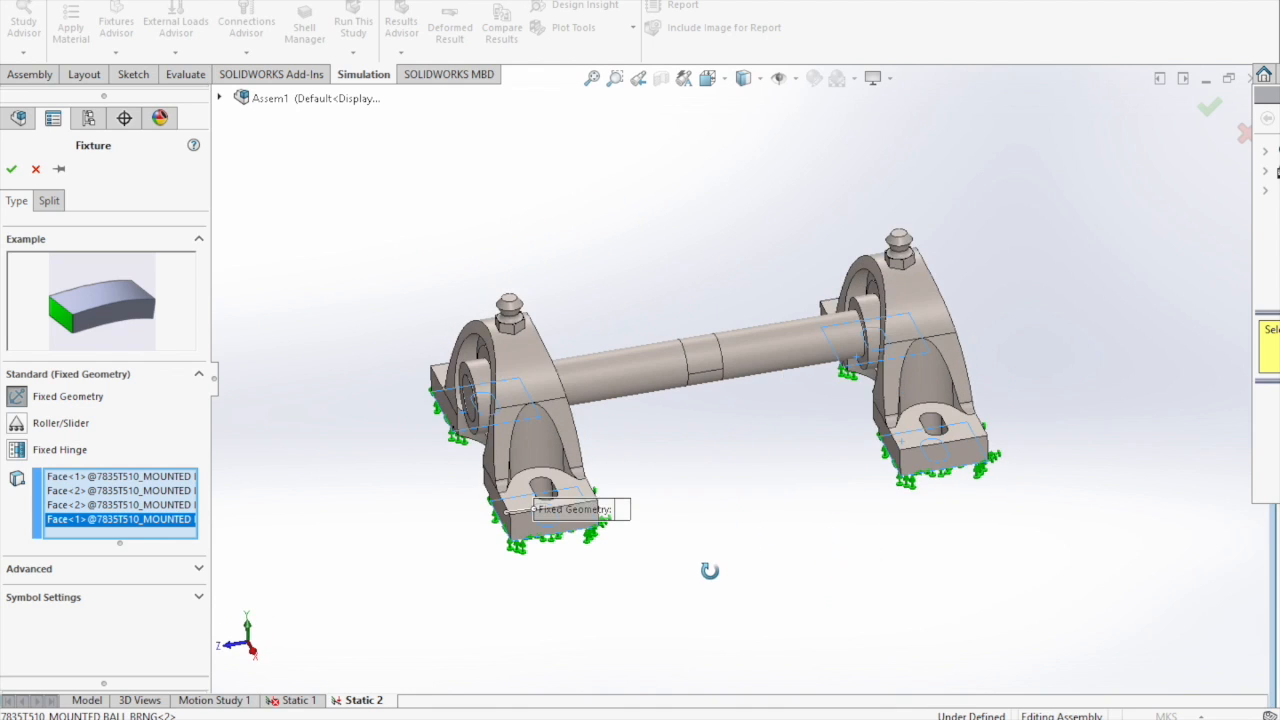
{"action": "left_click", "coordinate": [12, 169]}
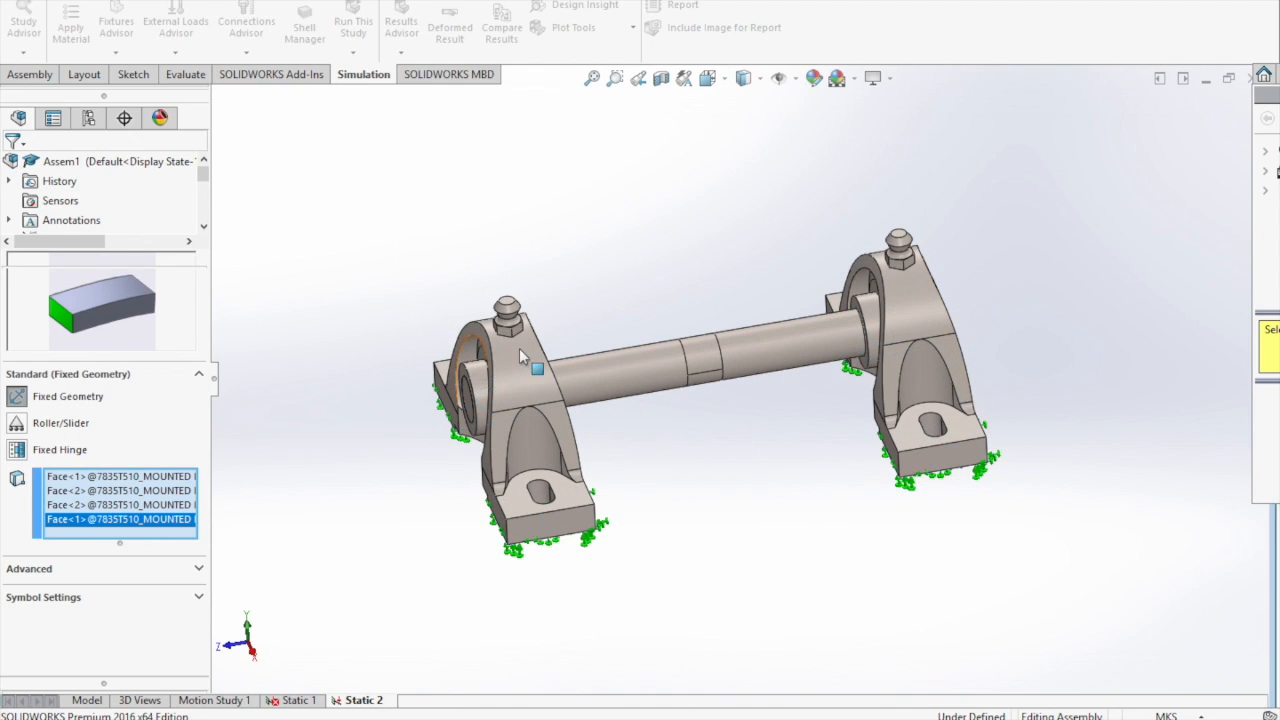
- Apply a 1000 N force normal to the narrow split face at the middle of the shaft
{"action": "middle_click_drag", "start_coordinate": [786, 506], "coordinate": [815, 476]}
{"action": "right_click", "coordinate": [48, 486]}
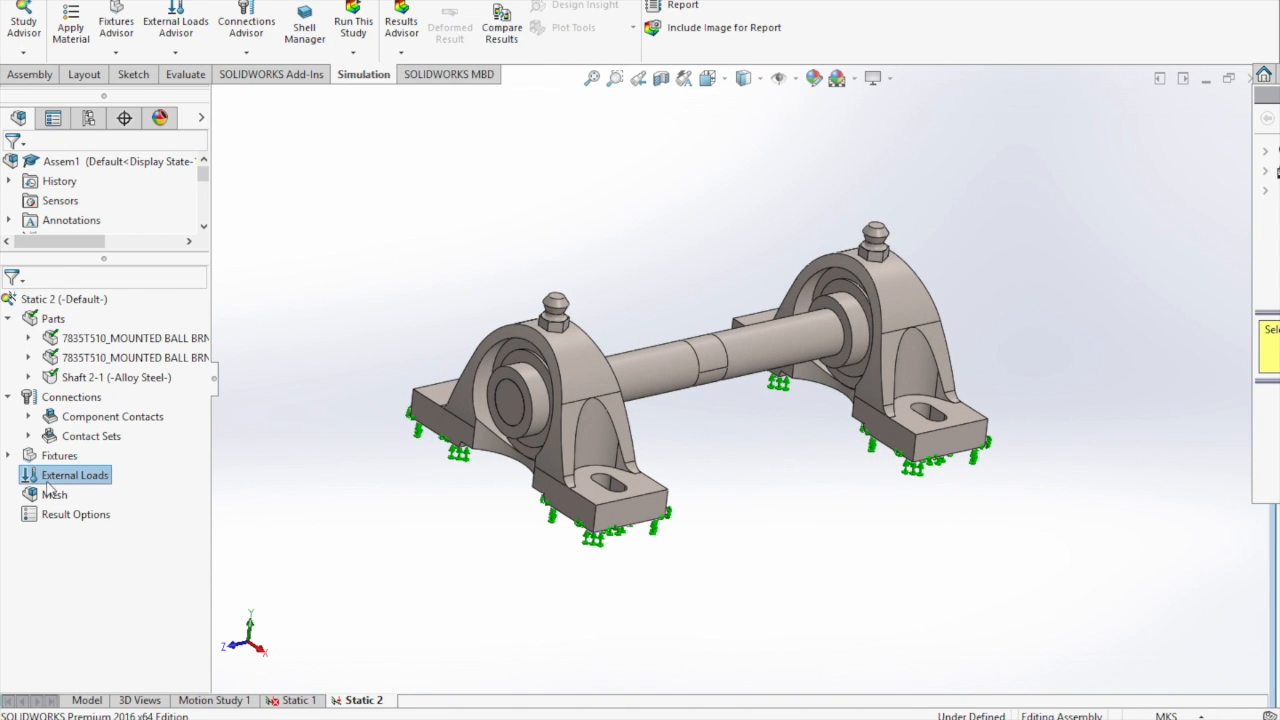
{"action": "left_click", "coordinate": [165, 45]}
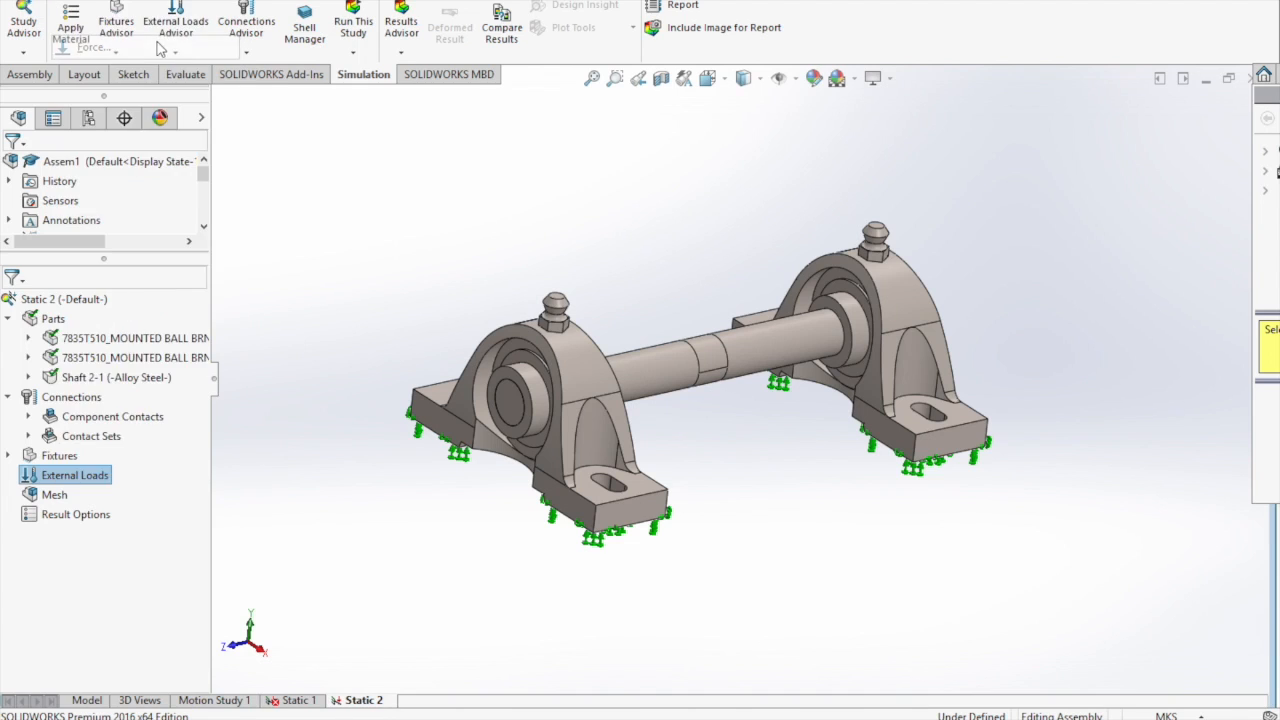
{"action": "left_click", "coordinate": [705, 352]}
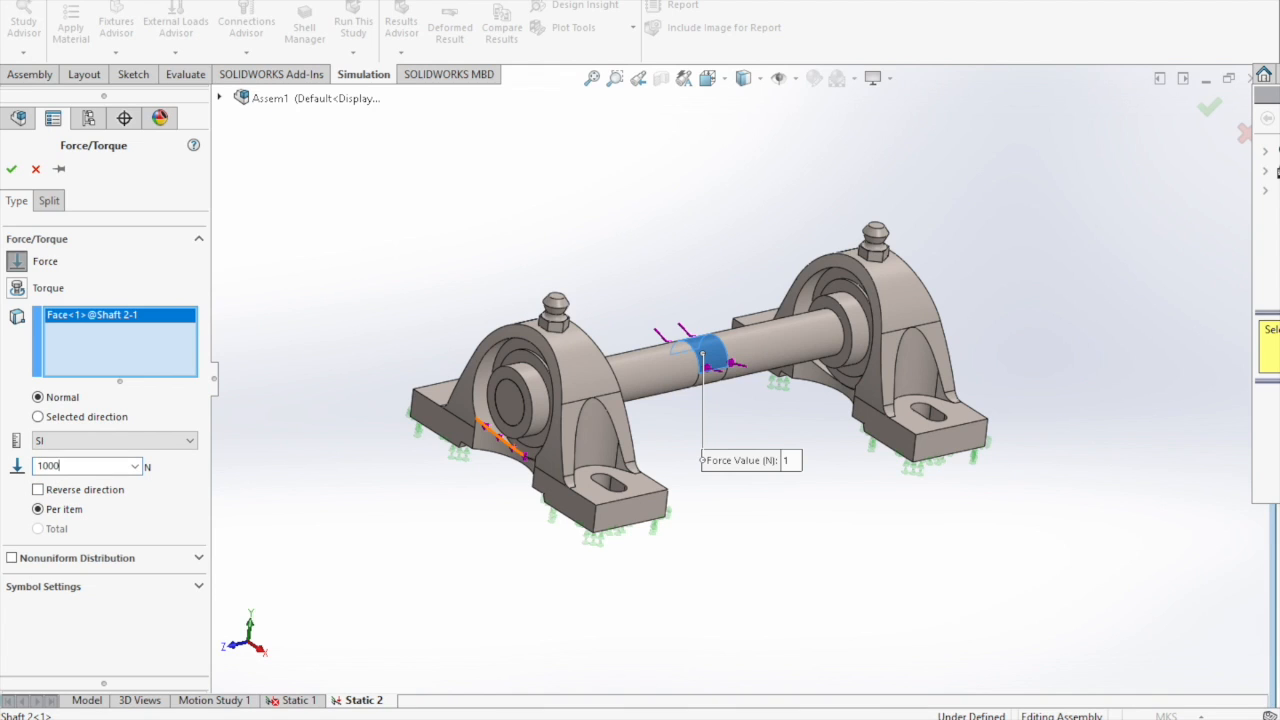
{"action": "left_click", "coordinate": [20, 170]}
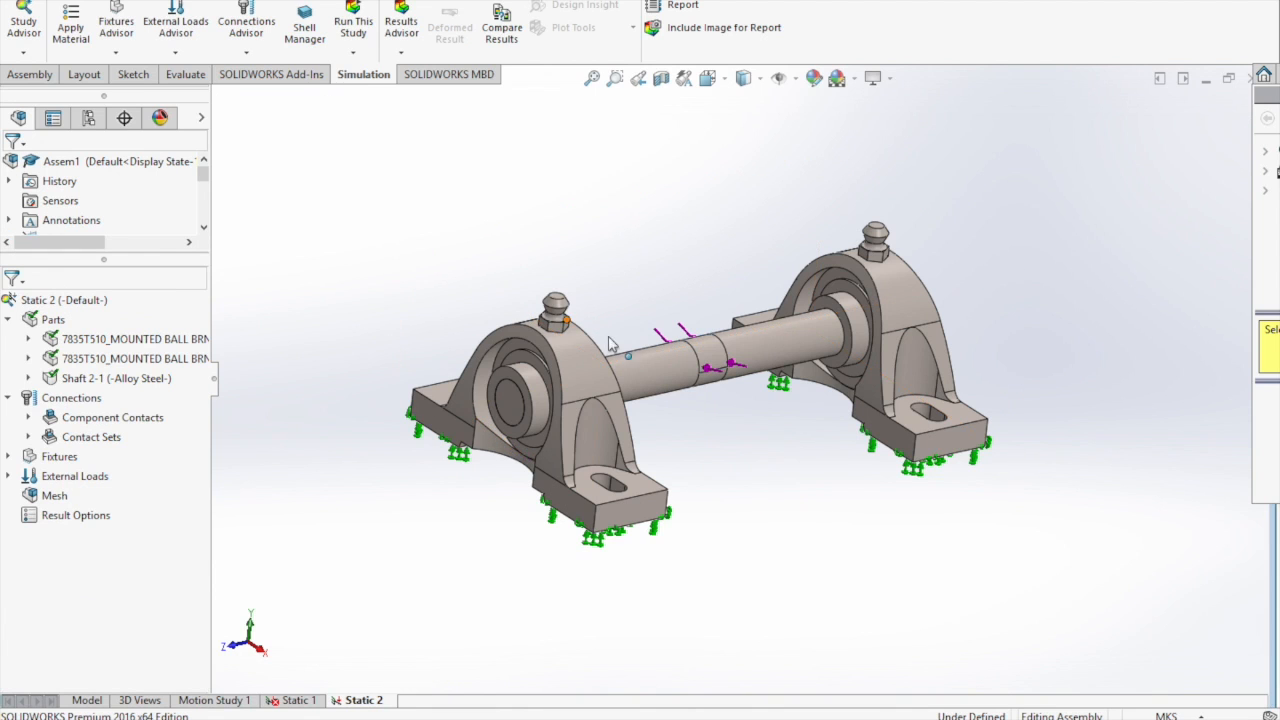
- Mesh the assembly at the default medium density and run the static study
{"action": "middle_click_drag", "start_coordinate": [613, 296], "coordinate": [603, 326]}
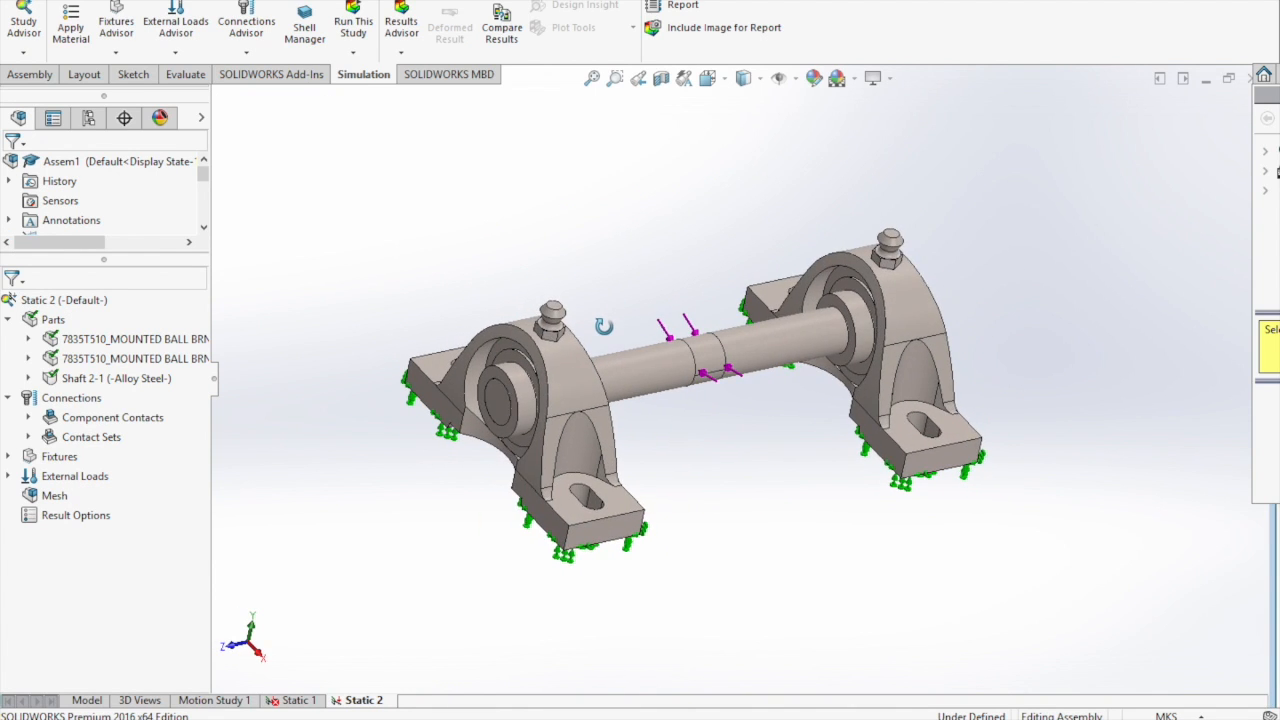
{"action": "right_click", "coordinate": [58, 497]}
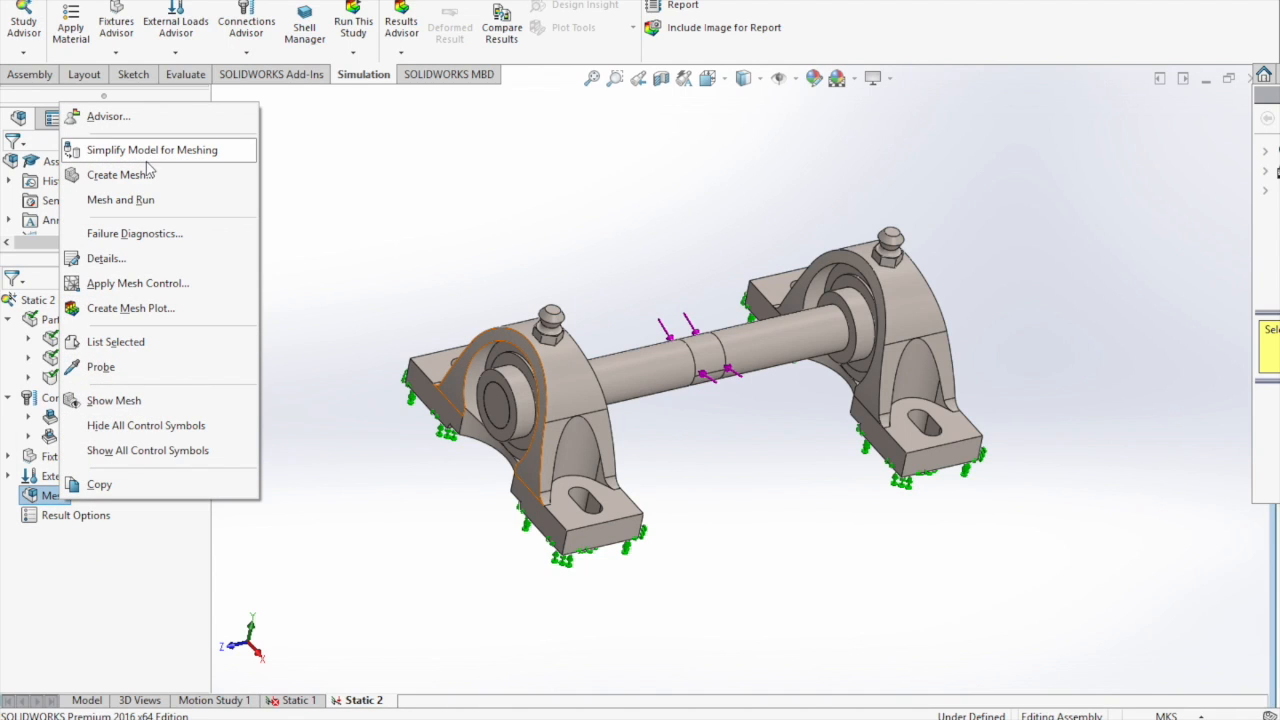
{"action": "left_click", "coordinate": [148, 174]}
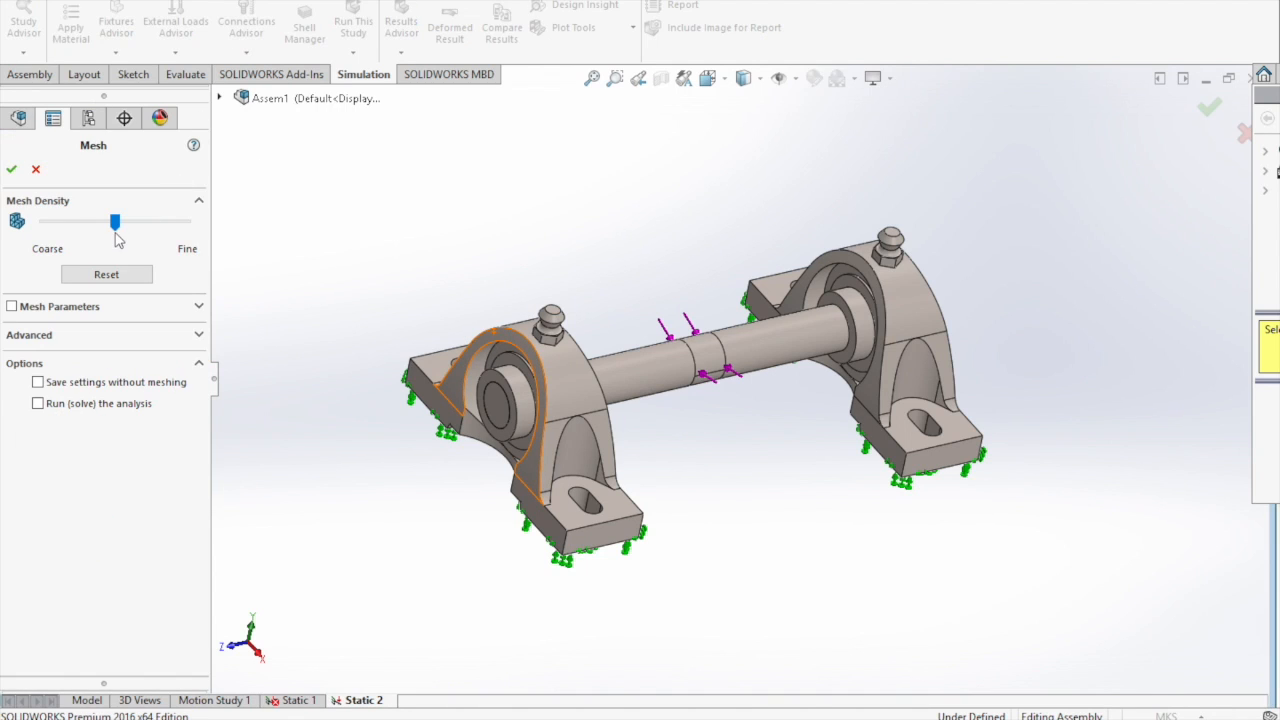
{"action": "left_click", "coordinate": [11, 169]}
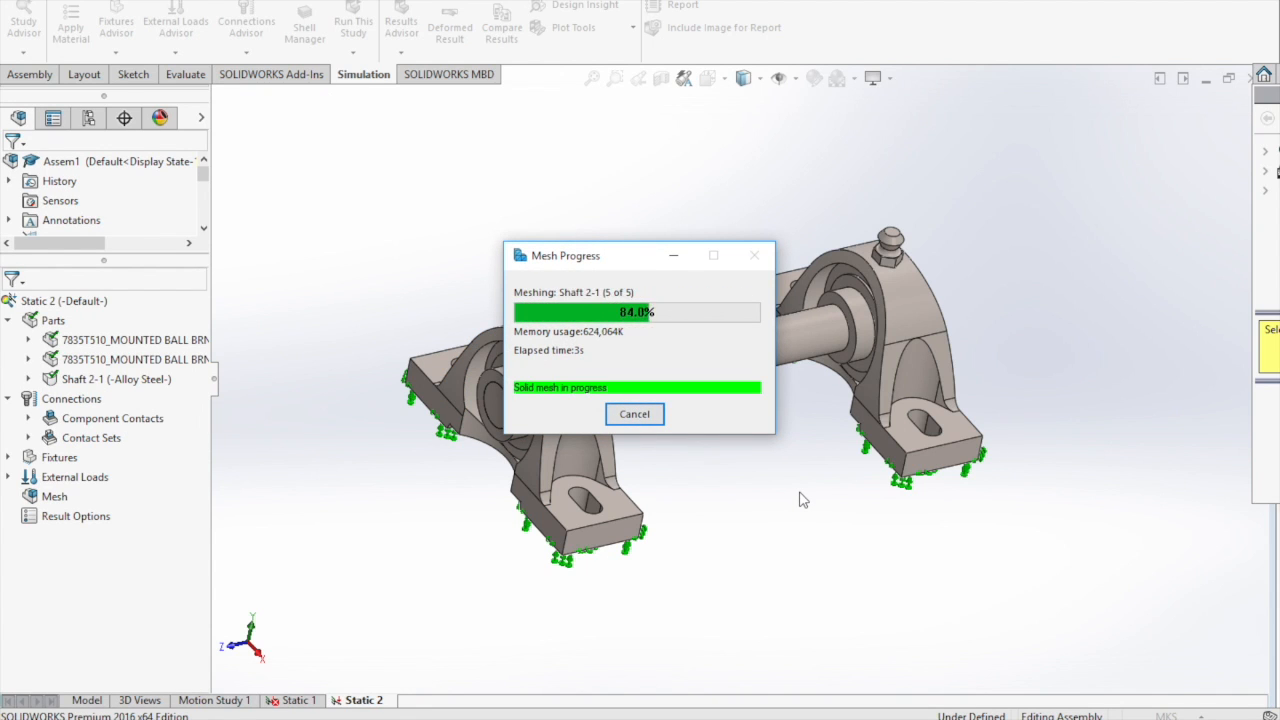
{"action": "mouse_move", "coordinate": [791, 489]}
{"action": "middle_mouse_down"}
{"action": "mouse_move", "coordinate": [771, 473]}
{"action": "mouse_move", "coordinate": [790, 508]}
{"action": "mouse_move", "coordinate": [782, 482]}
{"action": "middle_mouse_up"}
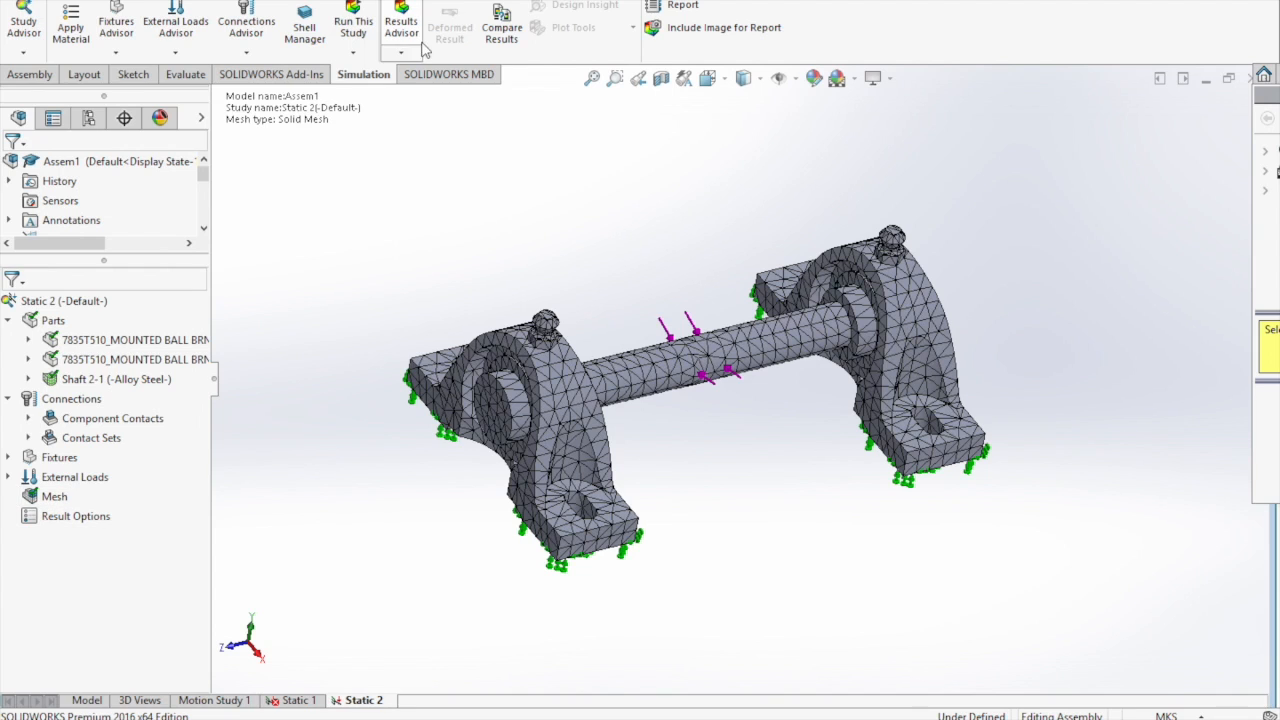
{"action": "left_click", "coordinate": [366, 36]}
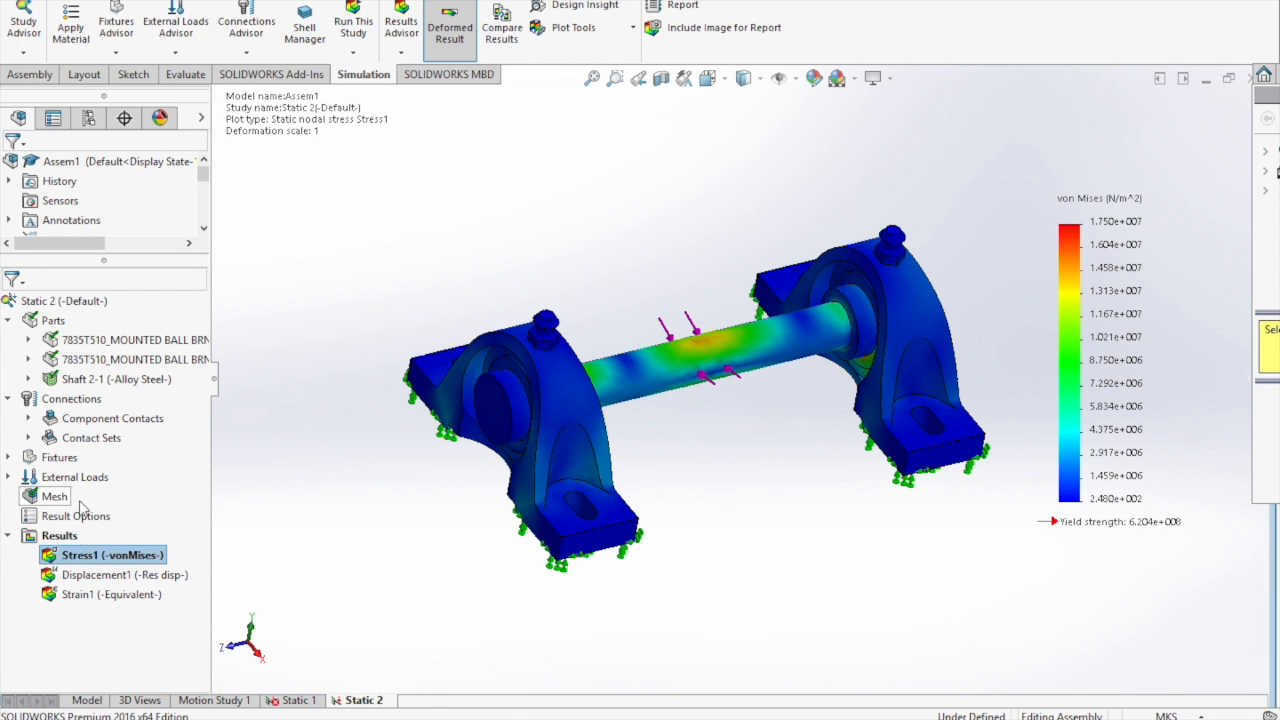
- Examine the displacement and strain plots, returning to the displacement distribution along the shaft and bearings
{"action": "double_click", "coordinate": [94, 584]}
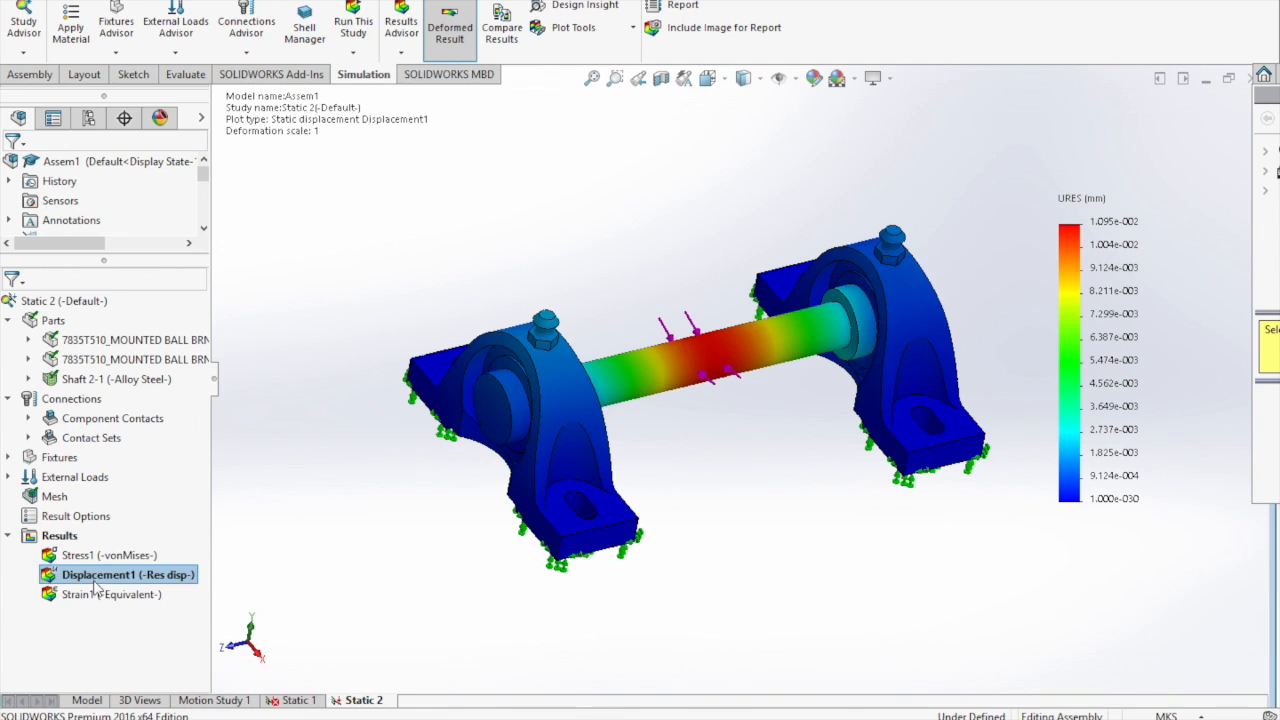
{"action": "double_click", "coordinate": [96, 594]}
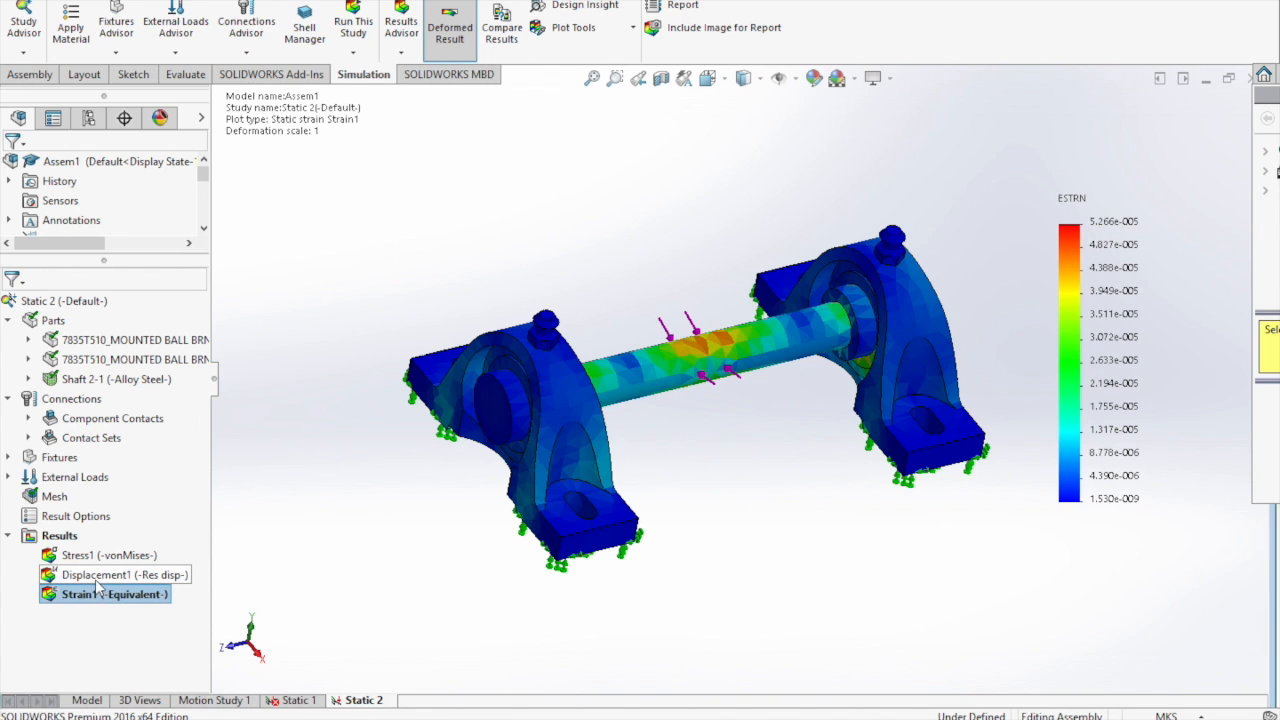
{"action": "double_click", "coordinate": [100, 578]}
{"action": "mouse_move", "coordinate": [944, 458]}
{"action": "middle_mouse_down"}
{"action": "mouse_move", "coordinate": [972, 452]}
{"action": "mouse_move", "coordinate": [932, 455]}
{"action": "middle_mouse_up"}
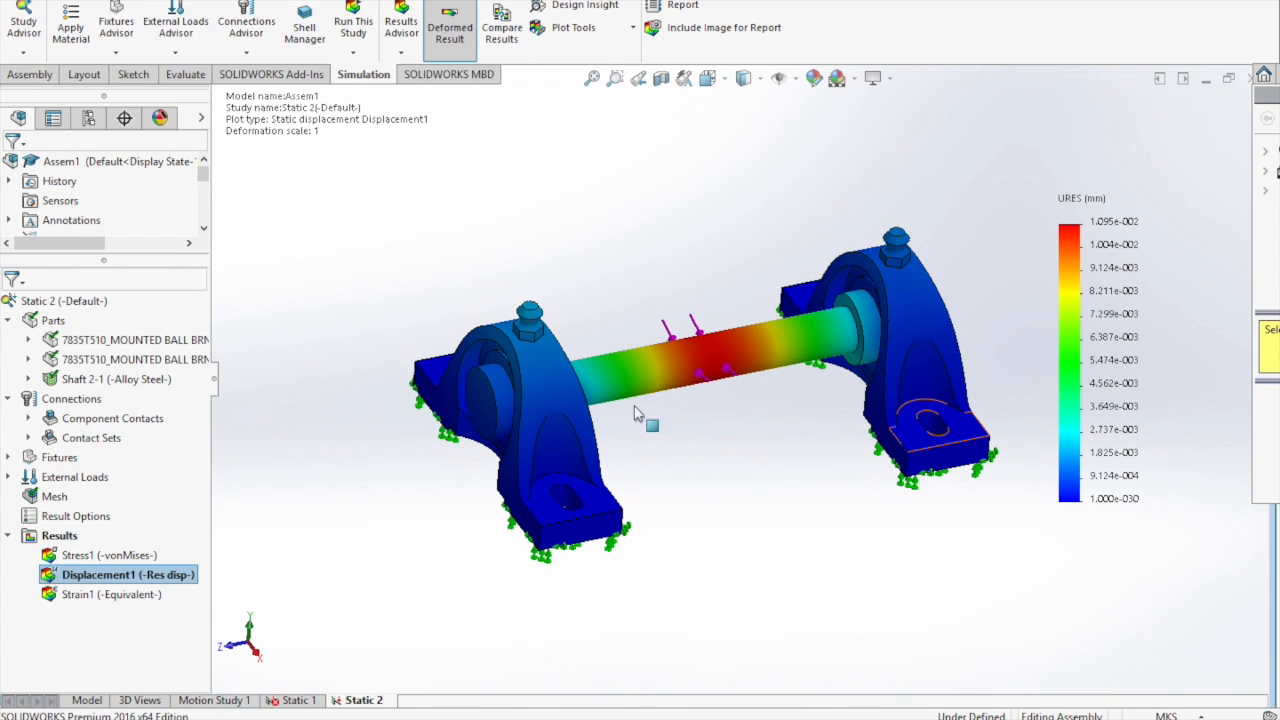
- Set the displacement plot's deformed shape to a user-defined scale of 500 and inspect the shaft's bending between the bearings
{"action": "double_click", "coordinate": [278, 130]}
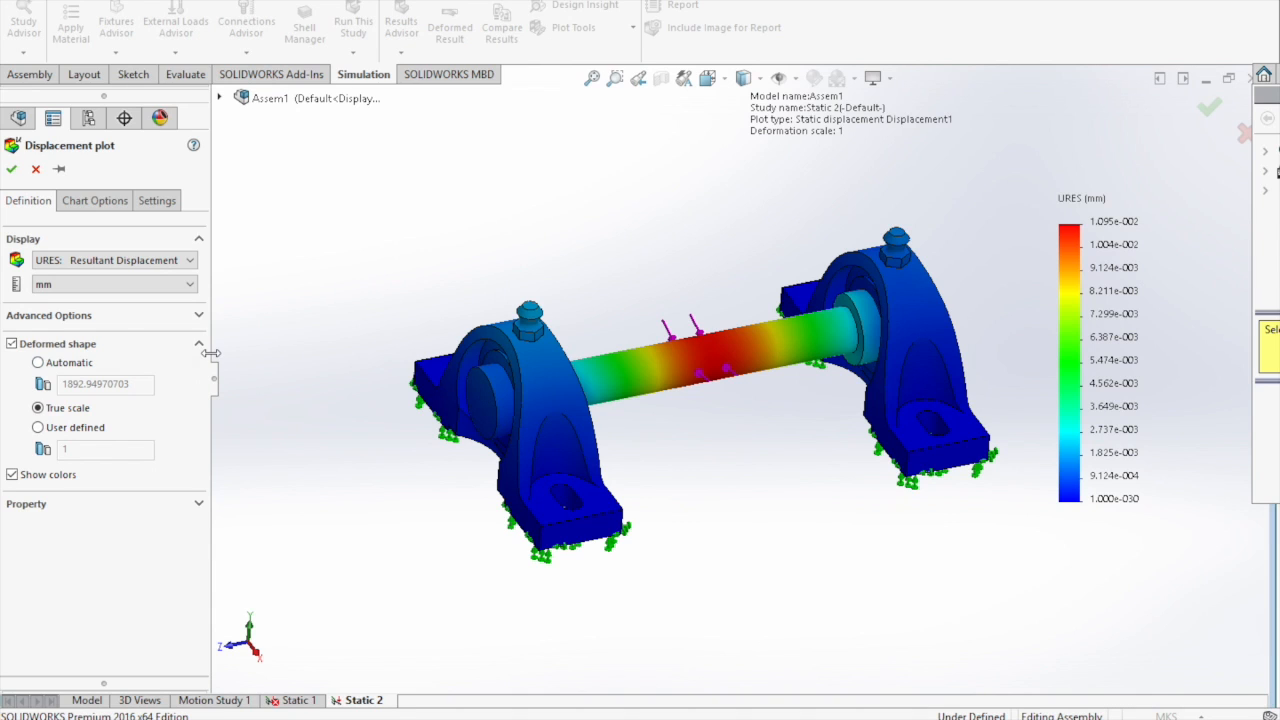
{"action": "left_click", "coordinate": [80, 428]}
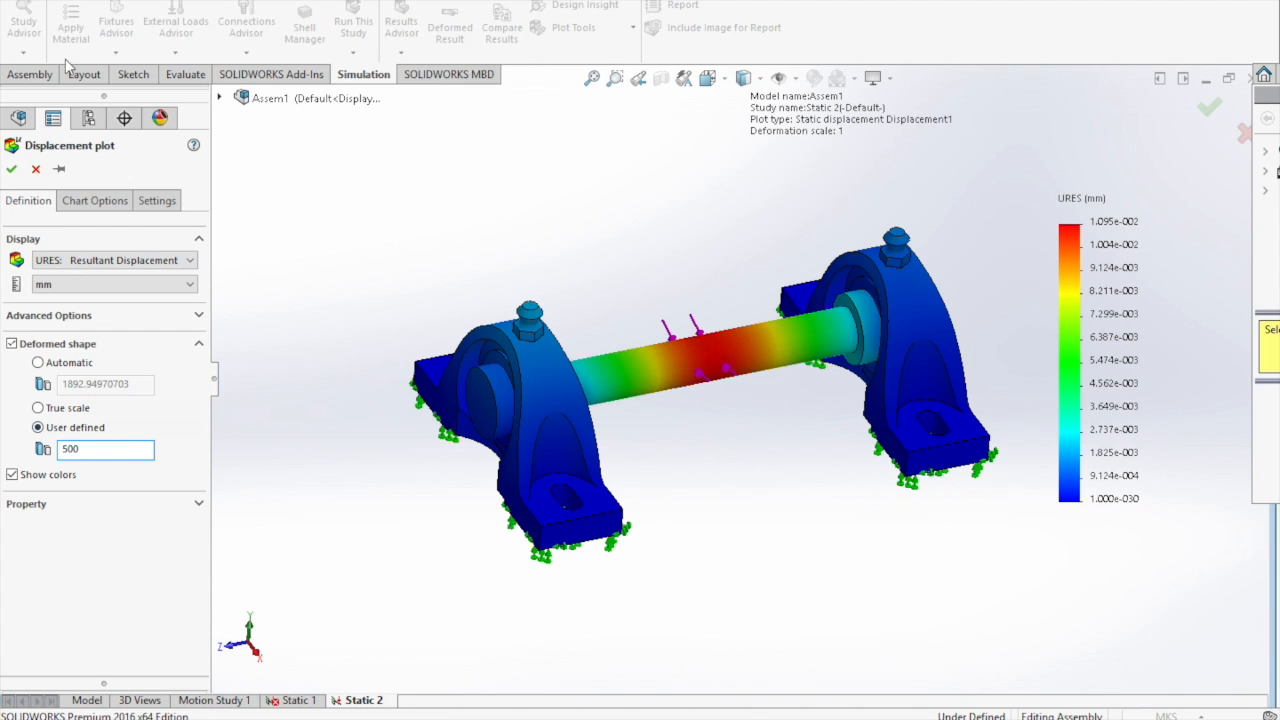
{"action": "left_click", "coordinate": [11, 169]}
{"action": "middle_click_drag", "start_coordinate": [743, 599], "coordinate": [757, 452]}
{"action": "scroll", "coordinate": [817, 398], "scroll_direction": "up", "scroll_amount": 5}
{"action": "scroll", "coordinate": [818, 398], "scroll_direction": "down", "scroll_amount": 10}
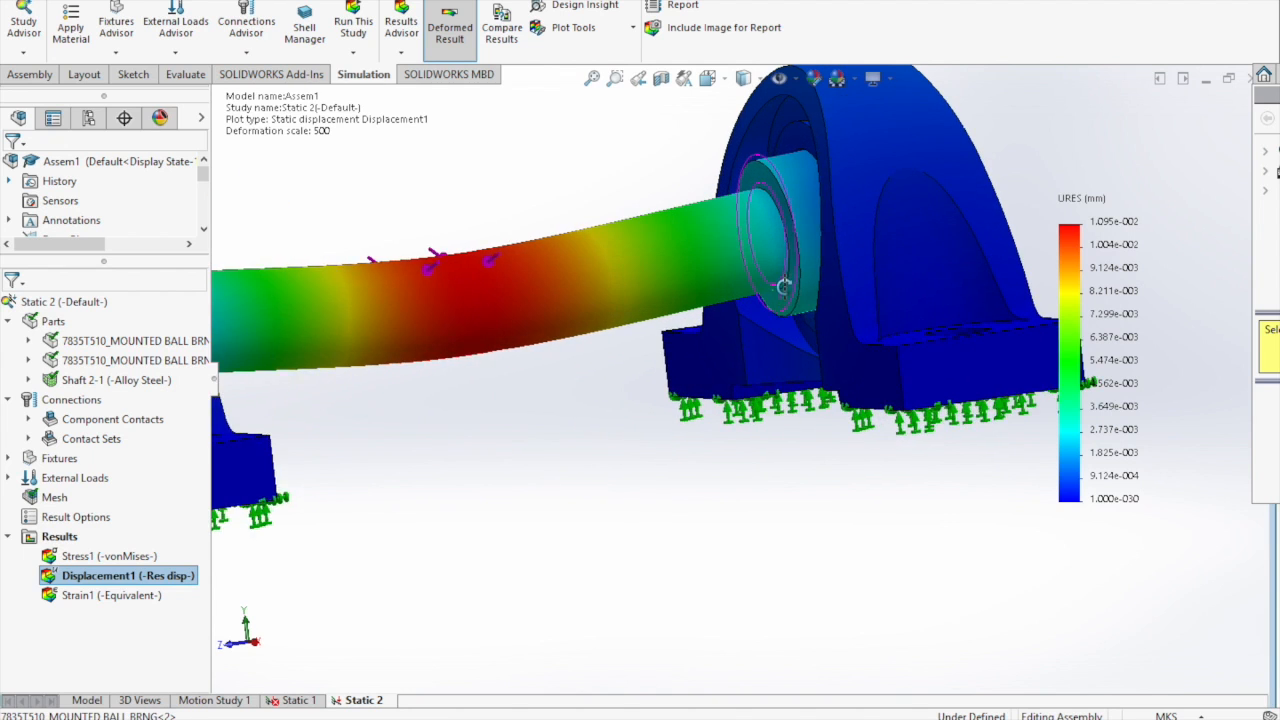
- Display the von Mises stress plot and examine the stress distribution on the shaft and where it seats in the bearings
{"action": "double_click", "coordinate": [95, 556]}
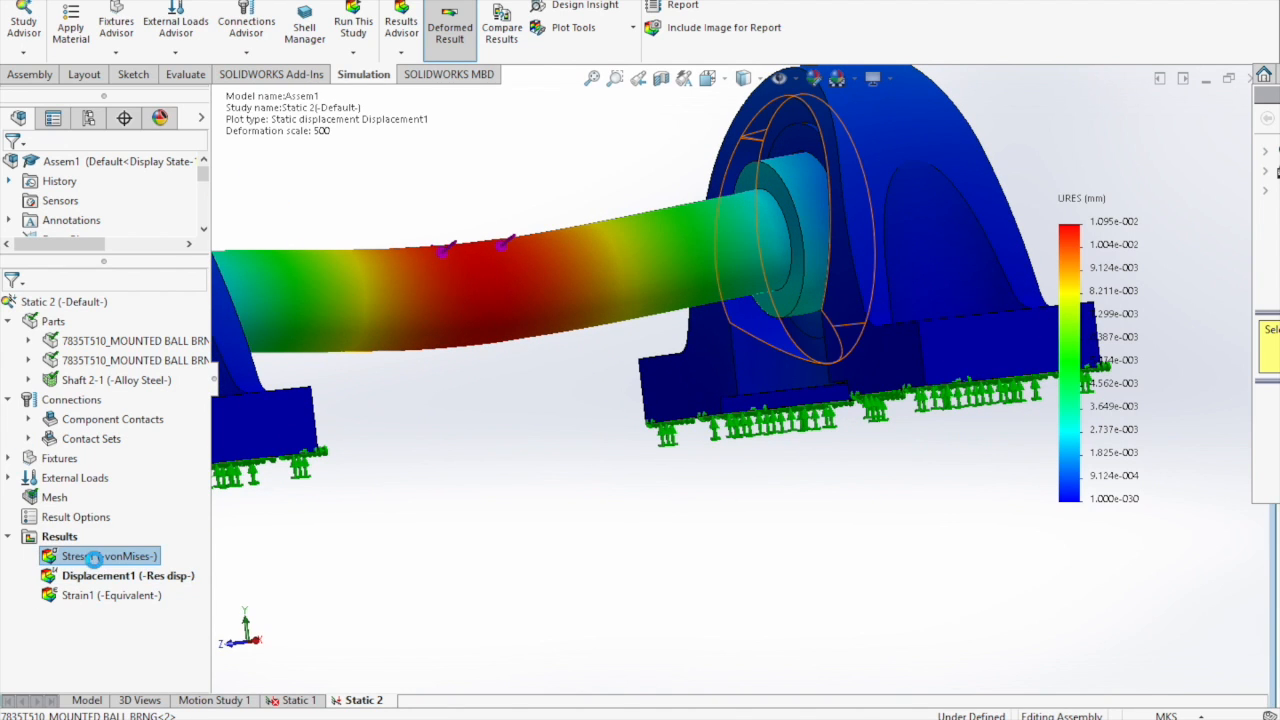
{"action": "middle_click_drag", "start_coordinate": [856, 344], "coordinate": [740, 323]}
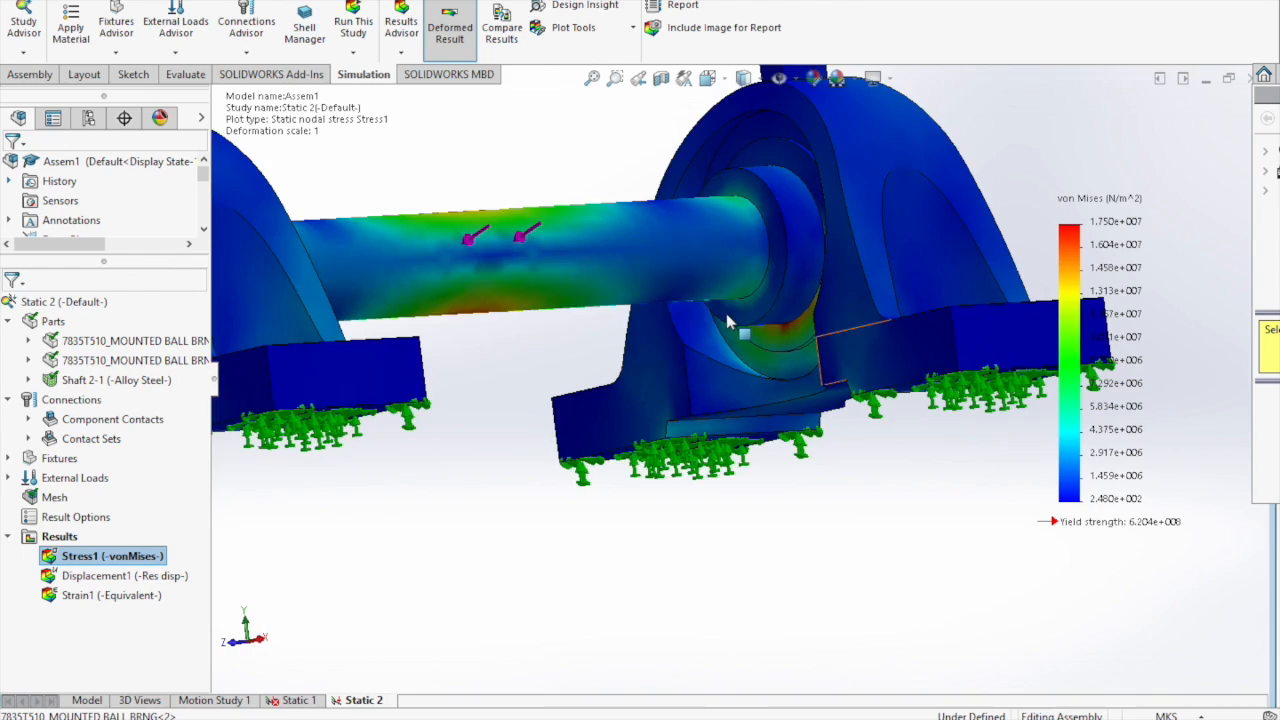
{"action": "scroll", "coordinate": [736, 326], "scroll_direction": "up", "scroll_amount": 3}
{"action": "scroll", "coordinate": [736, 334], "scroll_direction": "down", "scroll_amount": 6}
{"action": "middle_click_drag", "start_coordinate": [784, 395], "coordinate": [699, 459]}
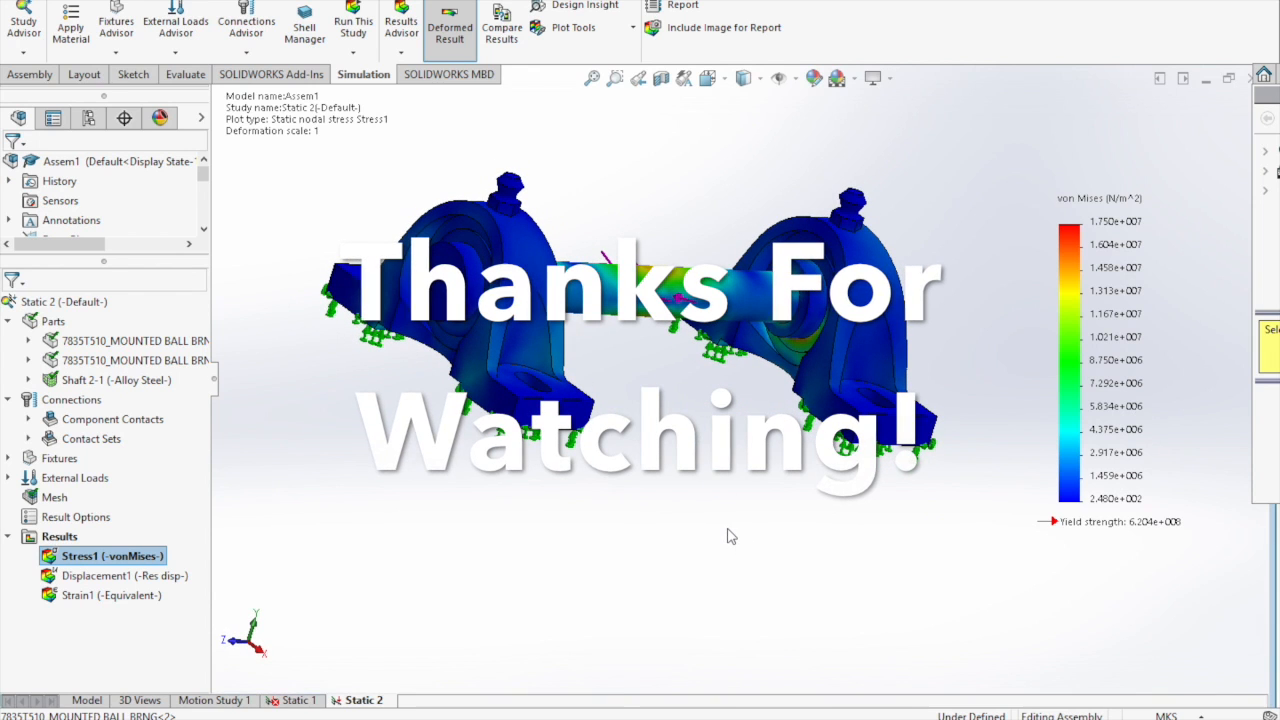